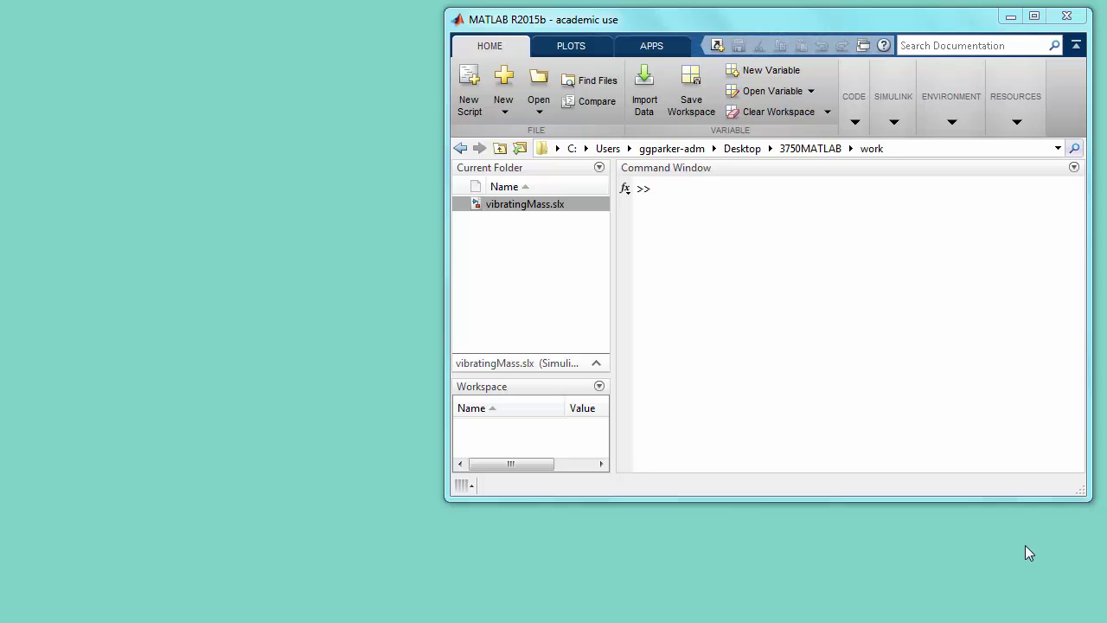
# - Open vibratingMass.slx and place its Simulink window left of the command window
pyautogui.click(514, 211)
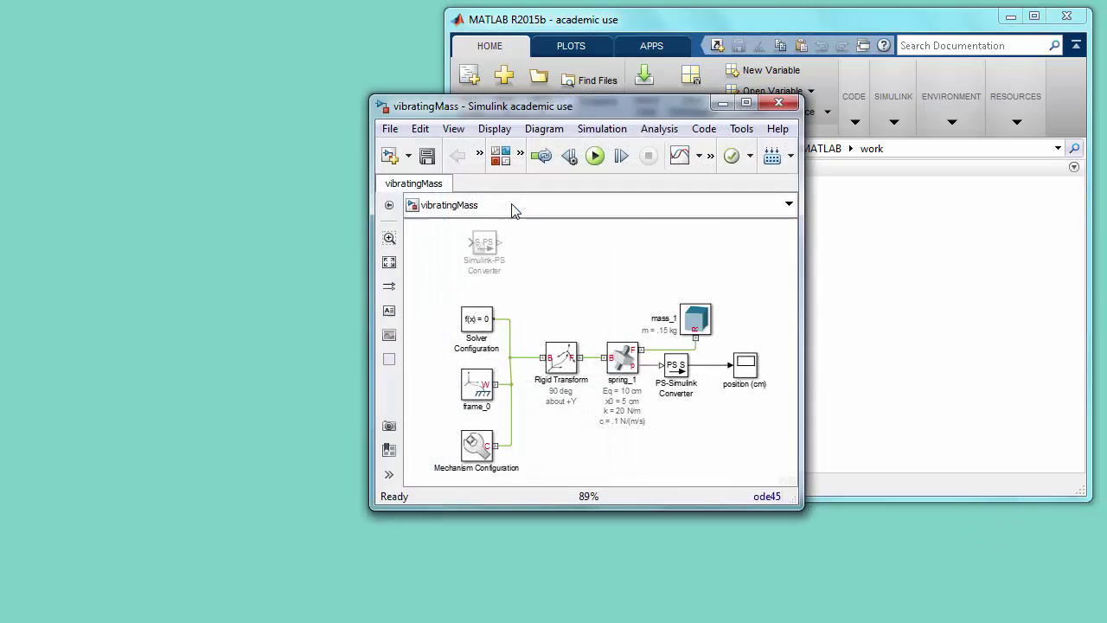
pyautogui.moveTo(584, 111); pyautogui.dragTo(305, 145)
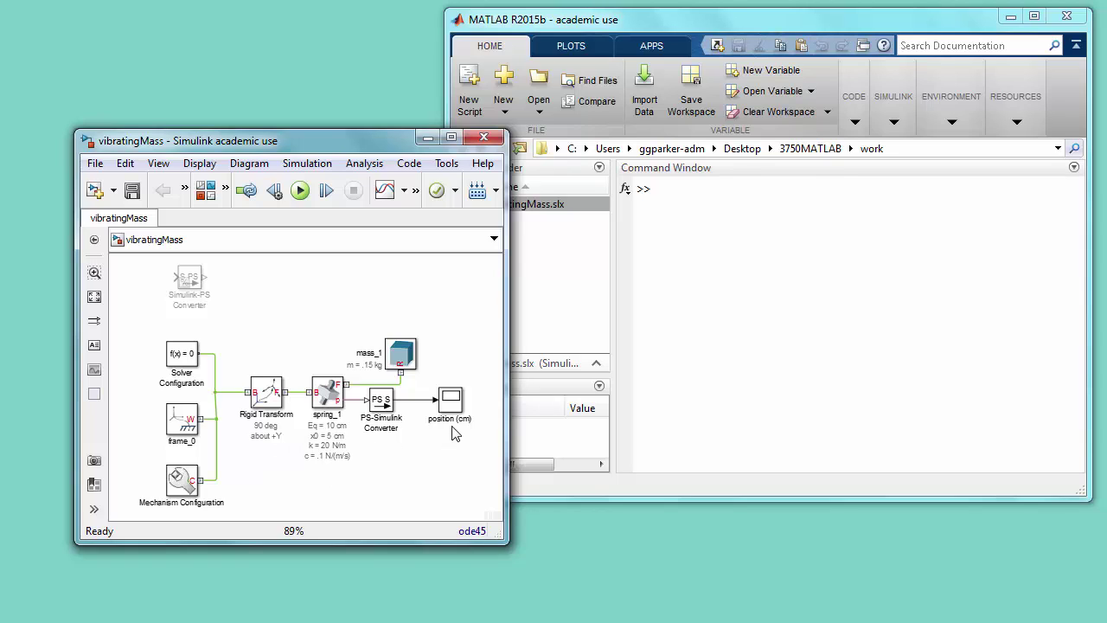
# - Make room beside the position (cm) scope and add a Gain block named m2cm
pyautogui.moveTo(451, 403); pyautogui.dragTo(467, 403)
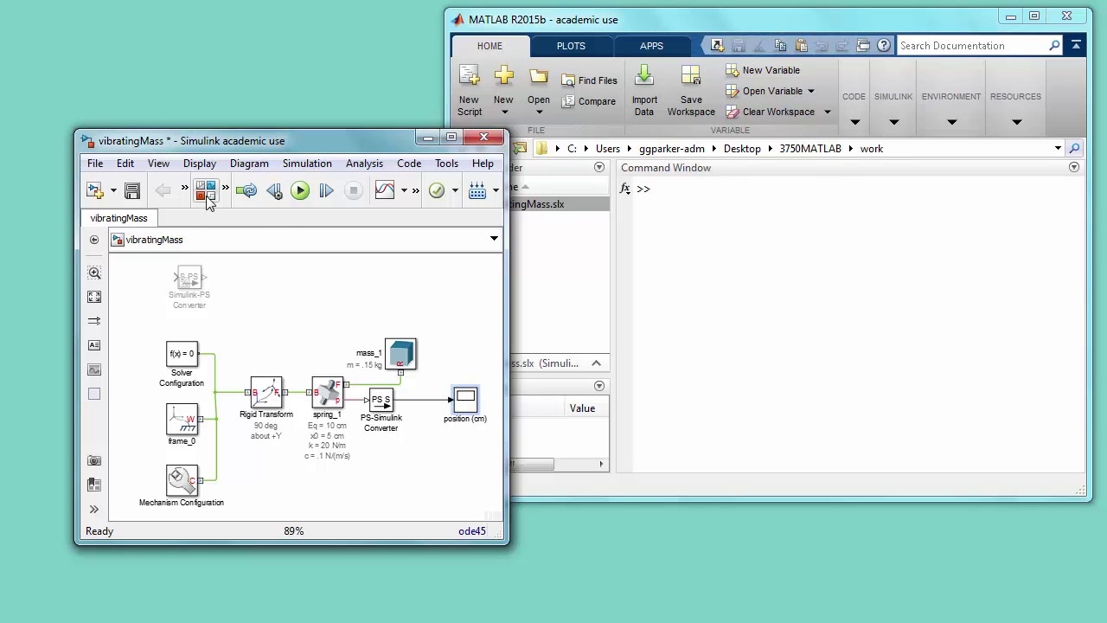
pyautogui.click(205, 194)
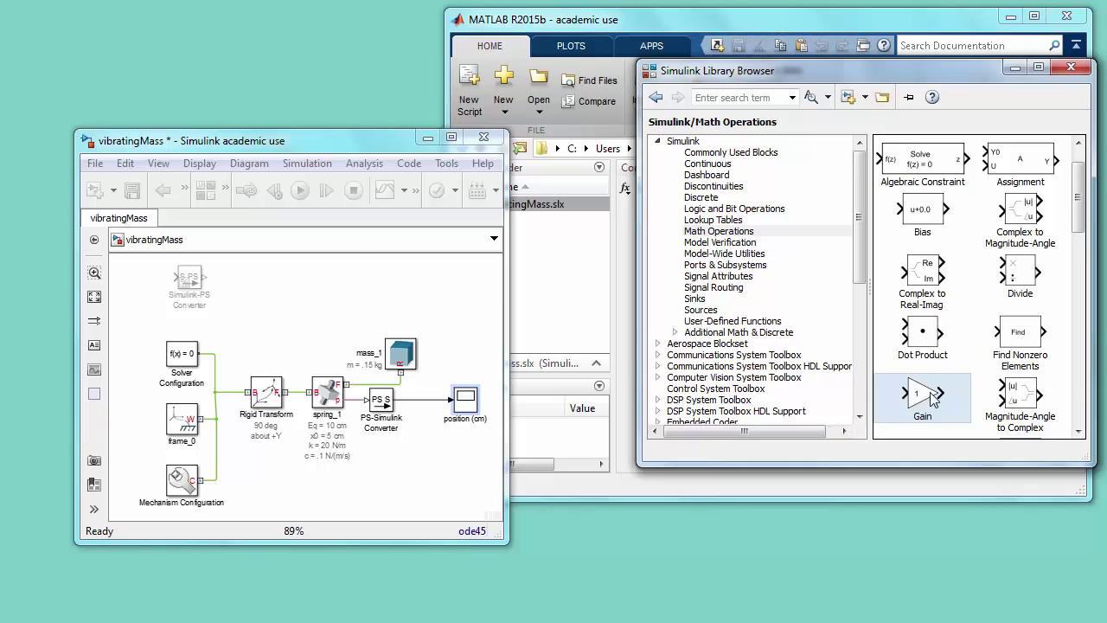
pyautogui.moveTo(924, 399); pyautogui.dragTo(313, 293)
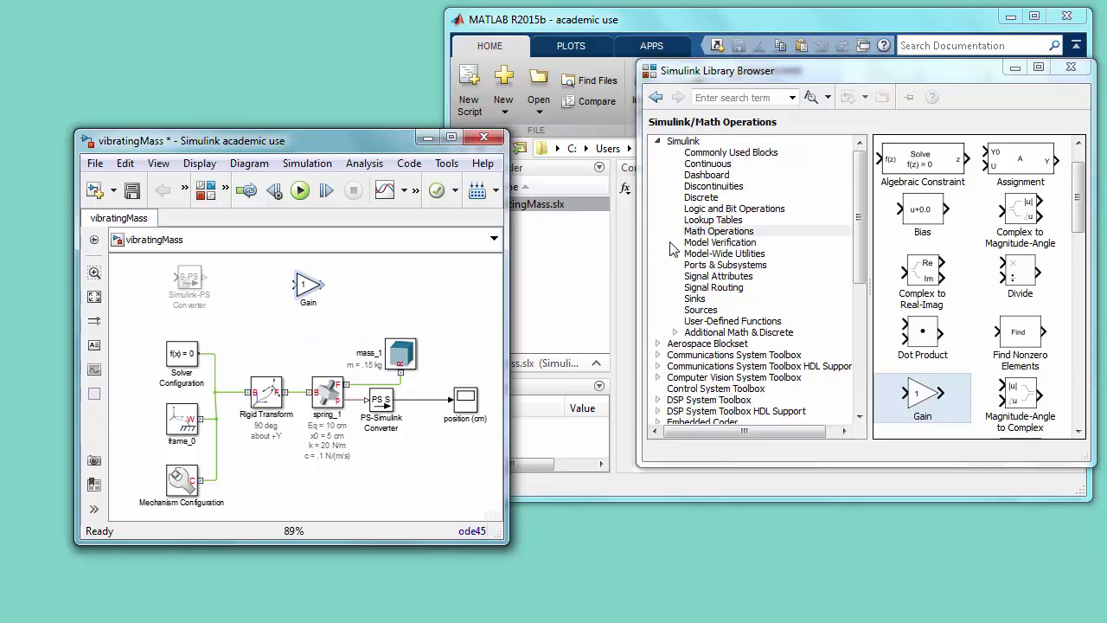
pyautogui.click(305, 292)
pyautogui.click(308, 307)
pyautogui.write('m2cm')
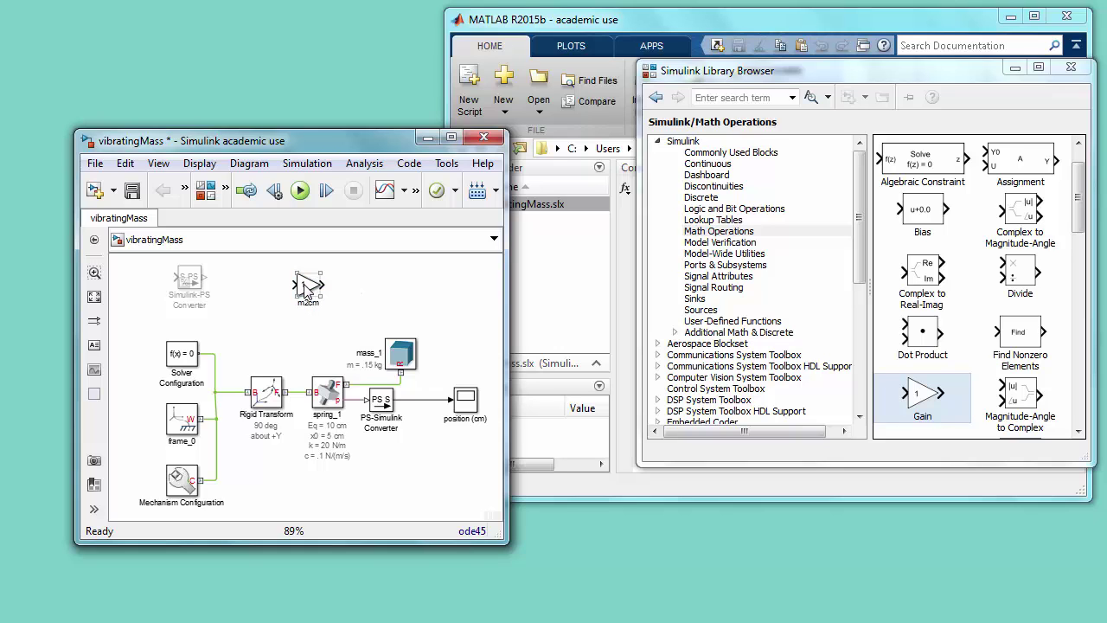
# - Set the m2cm gain value and drop the block into the line before the scope
pyautogui.doubleClick(306, 288)
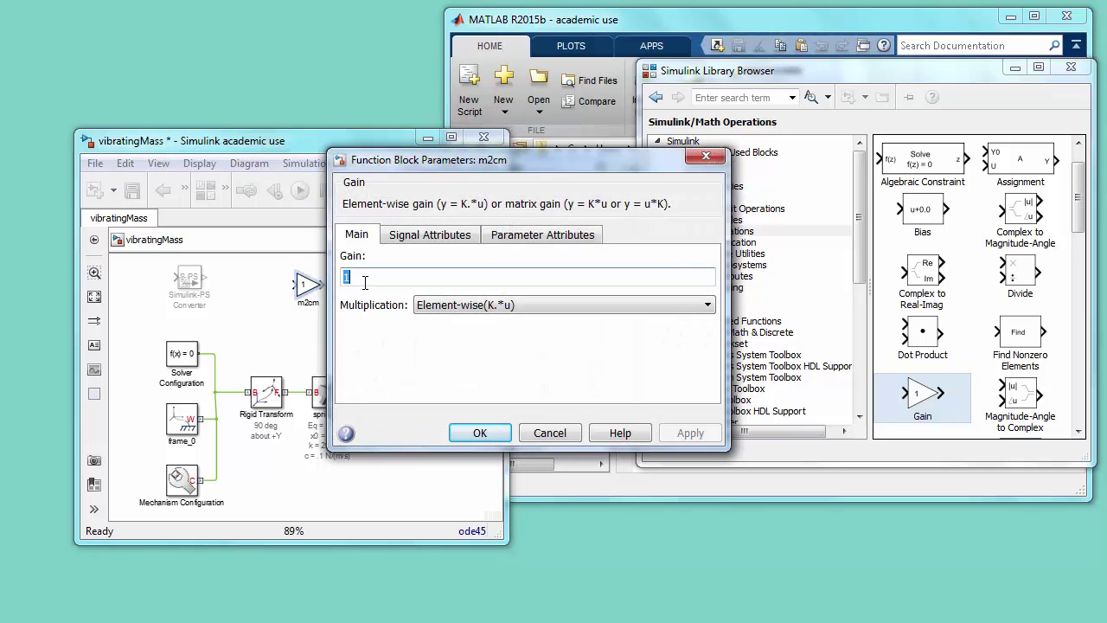
pyautogui.click(365, 280)
pyautogui.press('Return')
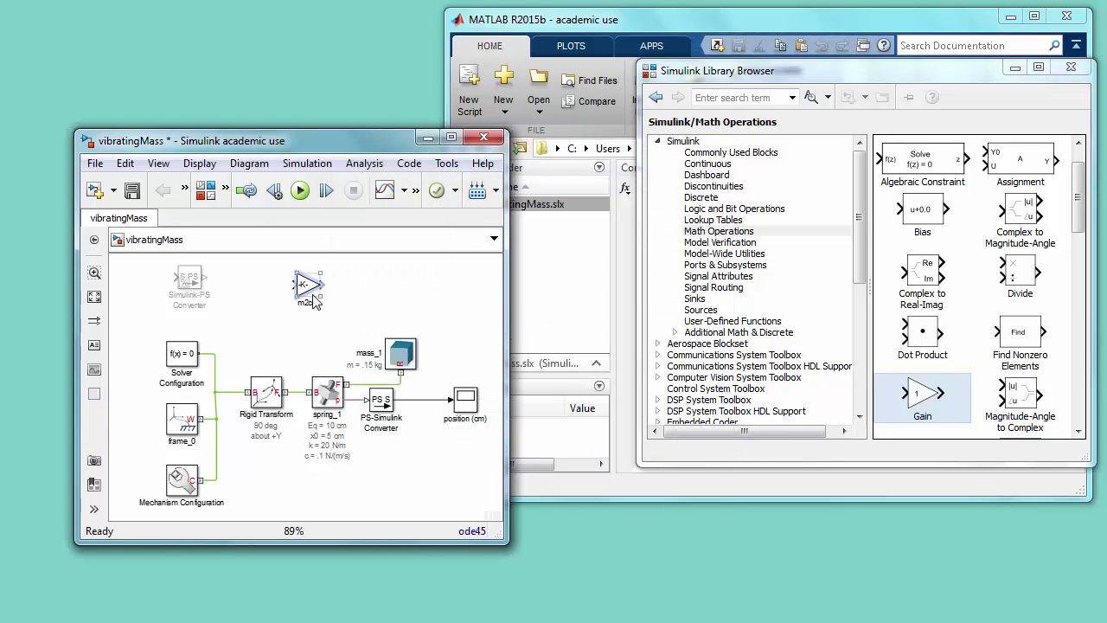
pyautogui.moveTo(305, 293); pyautogui.dragTo(426, 406)
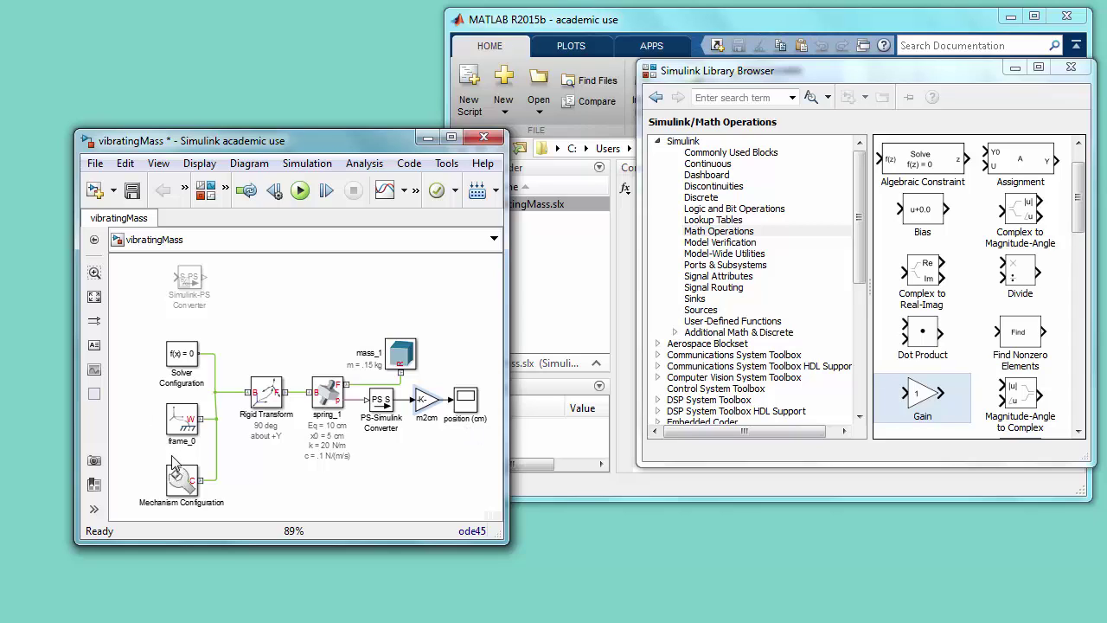
# - Check the Mechanism Configuration gravity, then open its Block Annotation properties
pyautogui.doubleClick(178, 484)
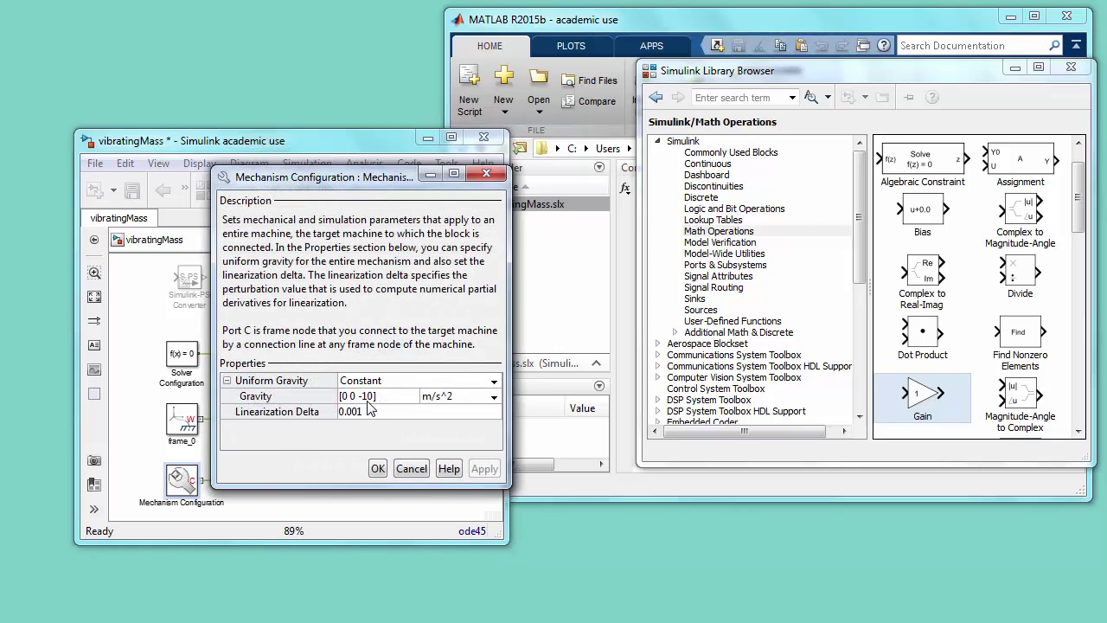
pyautogui.click(378, 468)
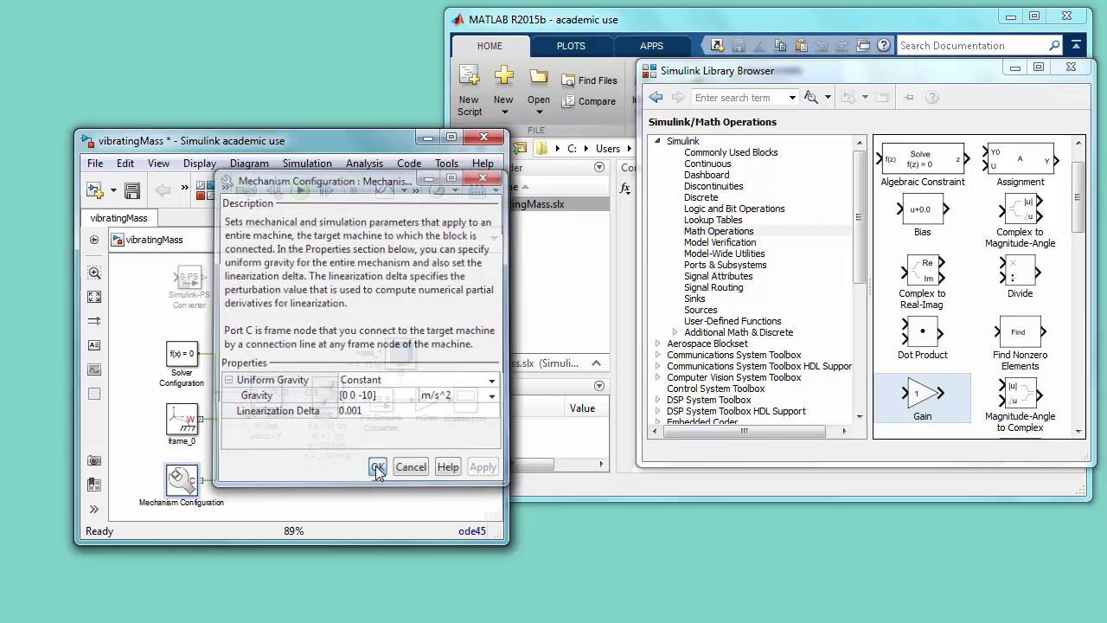
pyautogui.rightClick(178, 482)
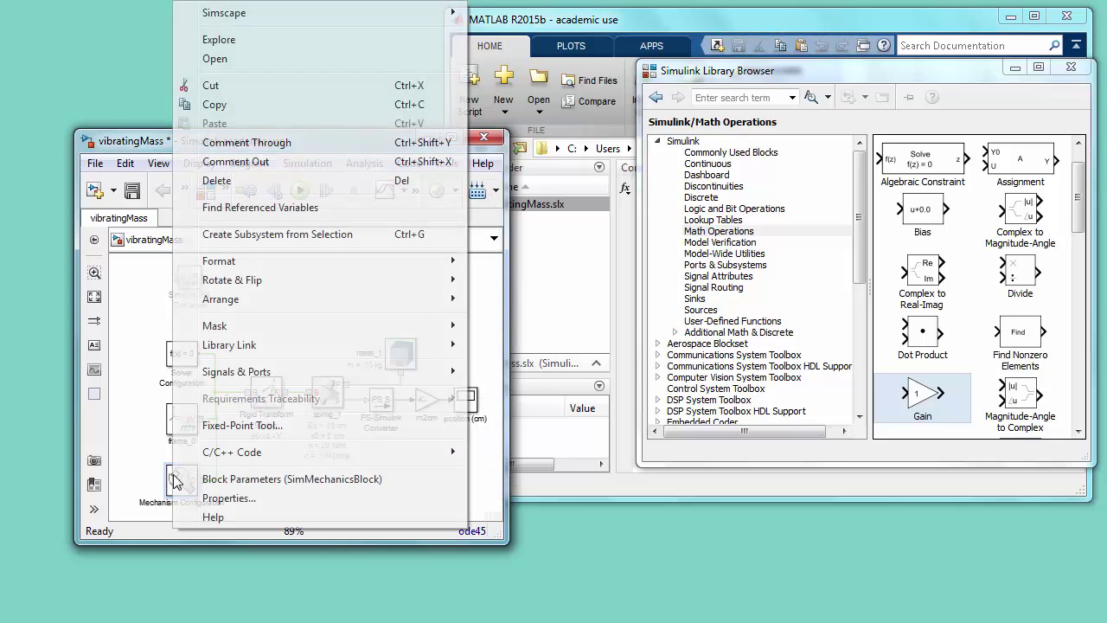
pyautogui.click(230, 497)
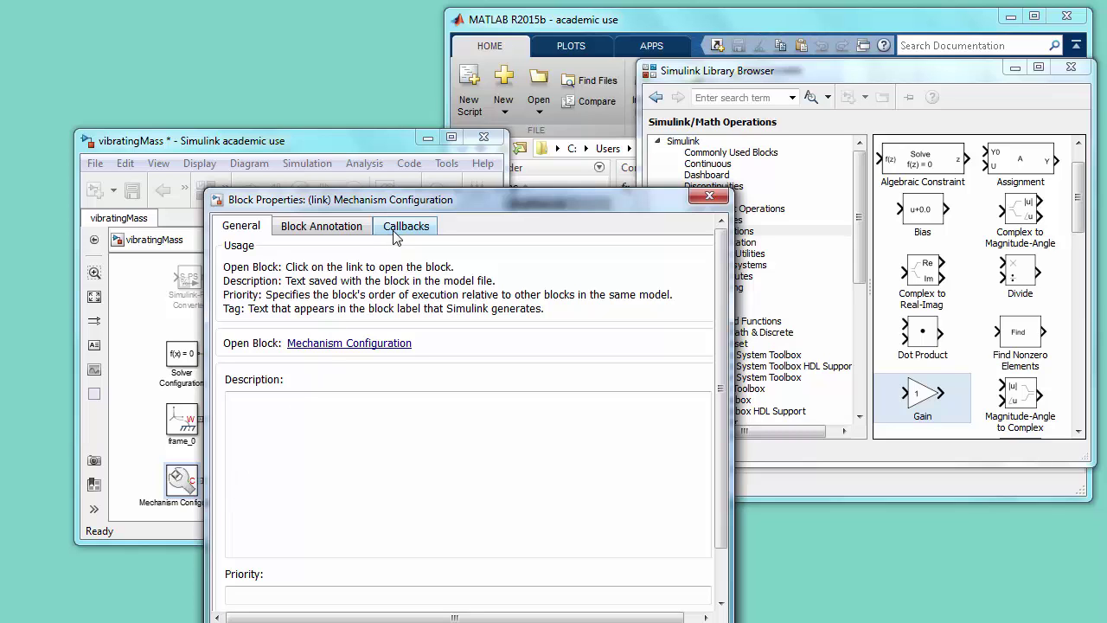
pyautogui.click(343, 231)
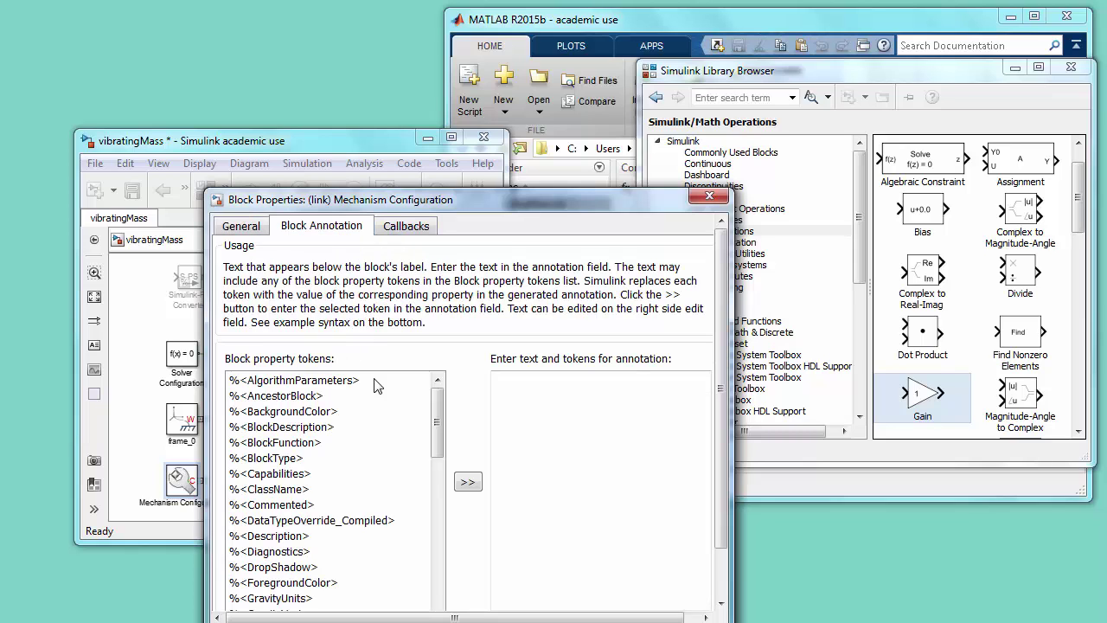
pyautogui.moveTo(433, 420); pyautogui.dragTo(436, 444)
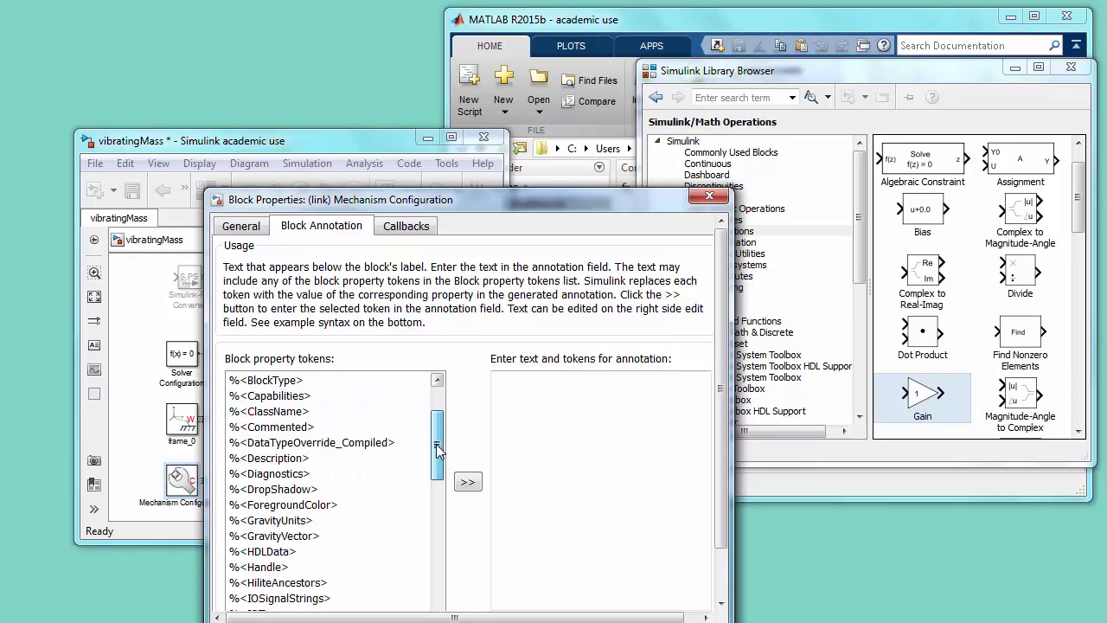
# - Annotate the block as 'g = %<GravityVector> %<GravityUnits>' on one line and apply
pyautogui.click(297, 537)
pyautogui.click(468, 483)
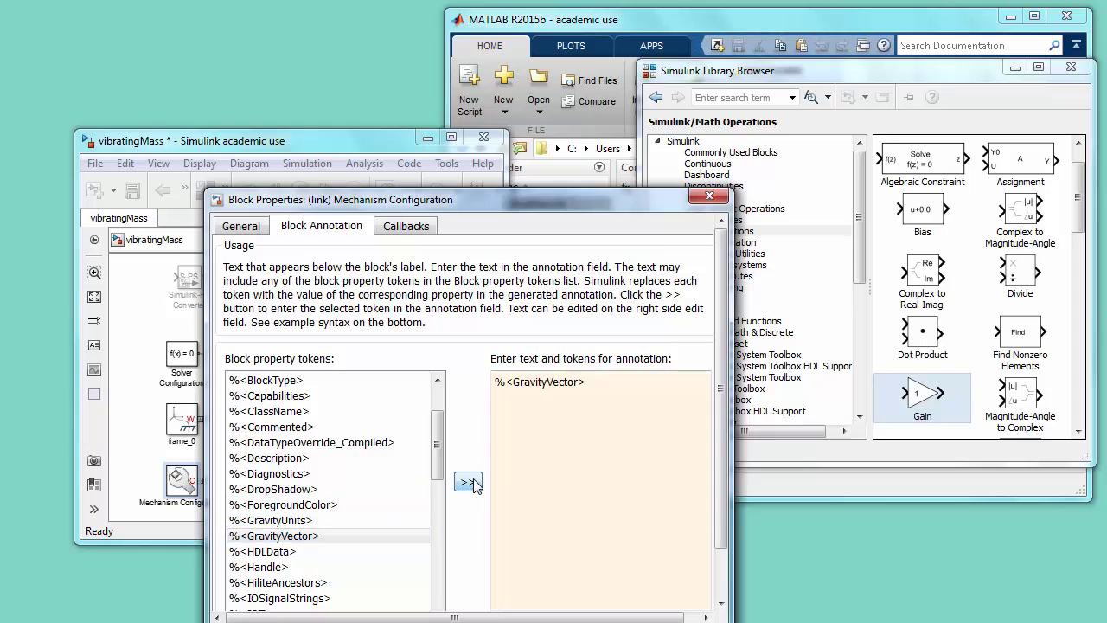
pyautogui.click(292, 521)
pyautogui.click(461, 489)
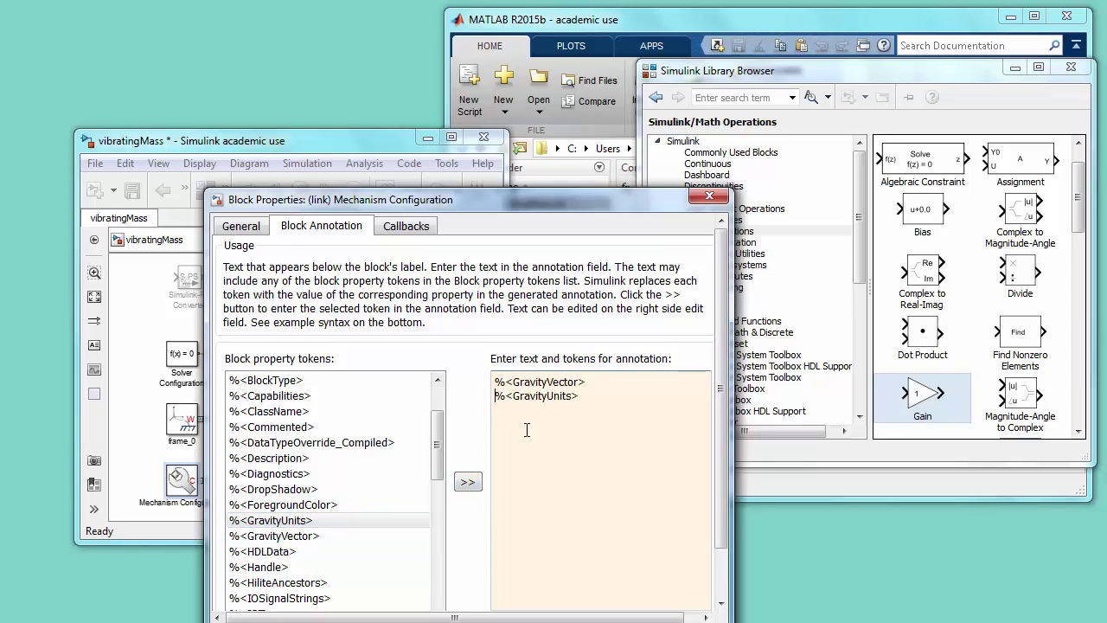
pyautogui.press('BackSpace')
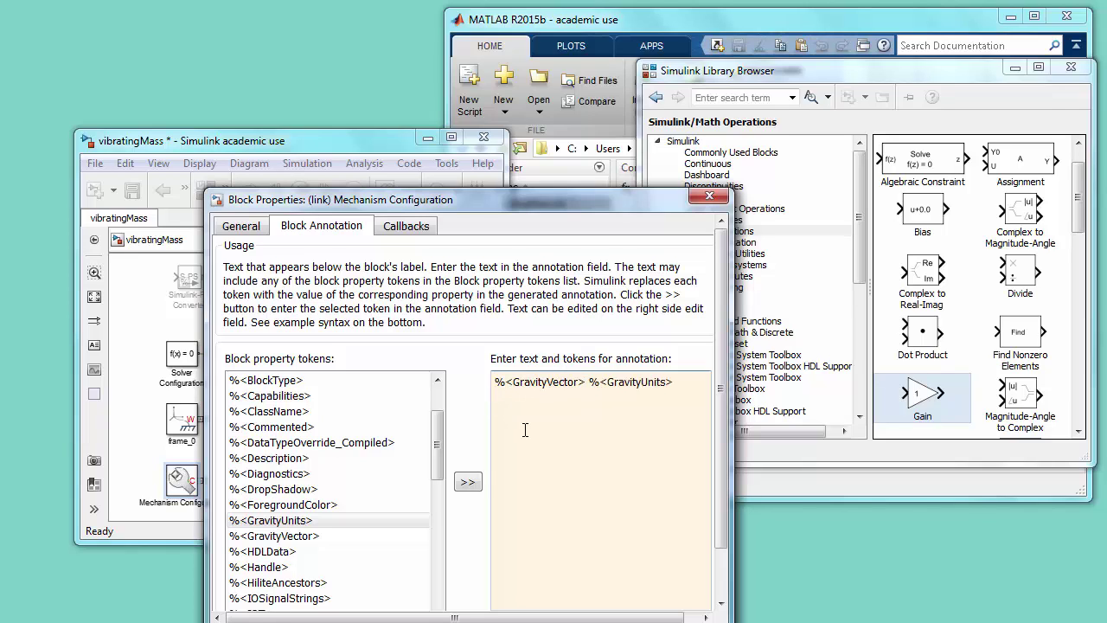
pyautogui.write('g =')
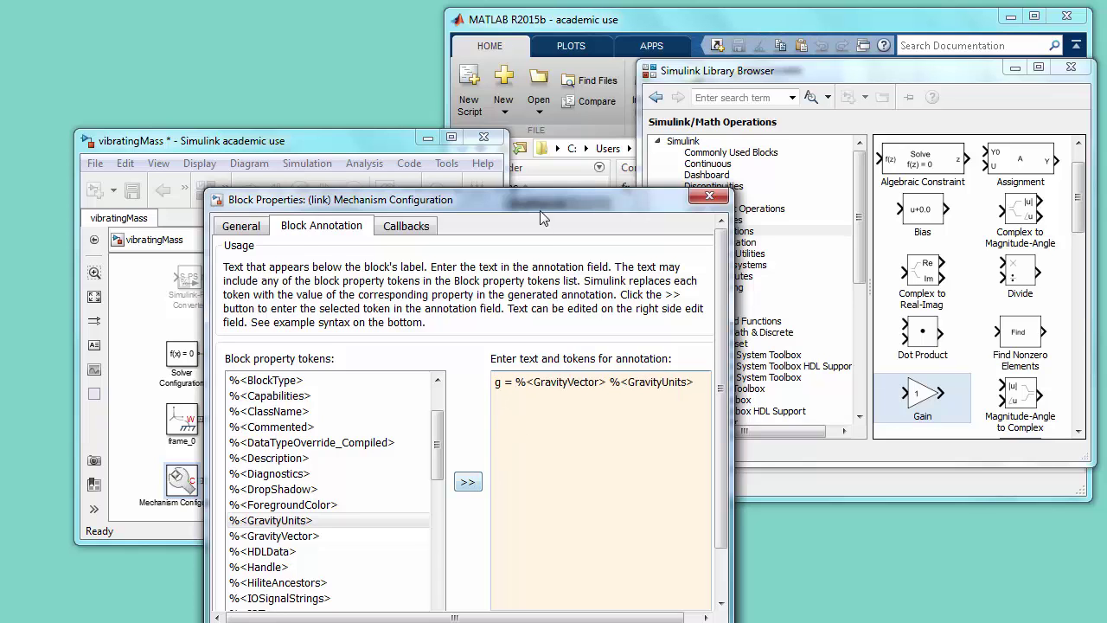
pyautogui.moveTo(546, 195); pyautogui.dragTo(551, 144)
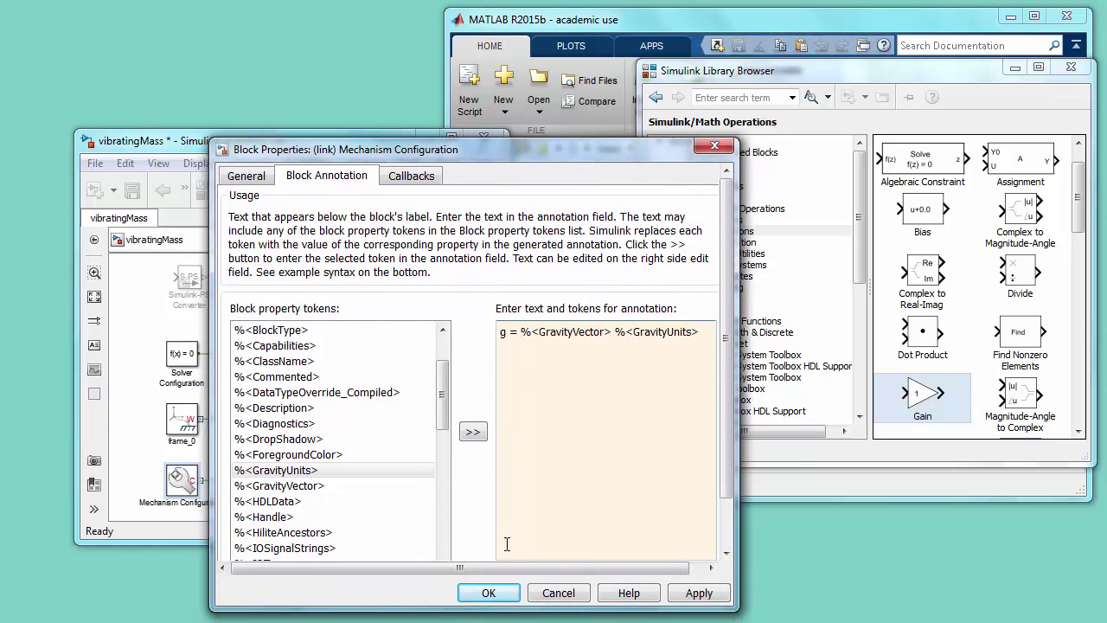
pyautogui.click(489, 594)
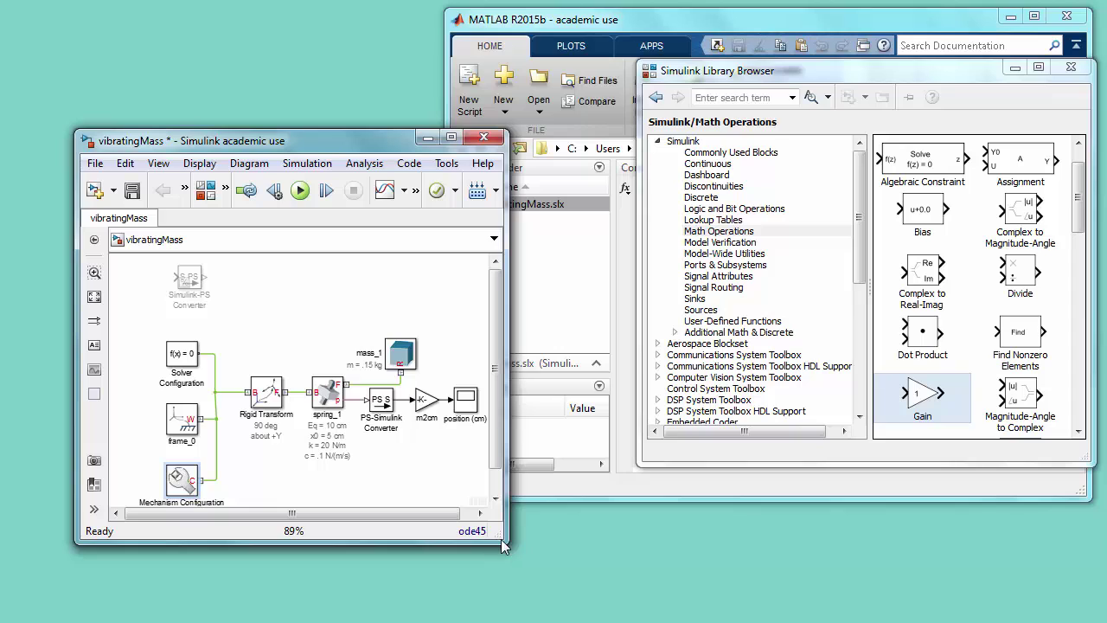
pyautogui.moveTo(507, 542); pyautogui.dragTo(519, 563)
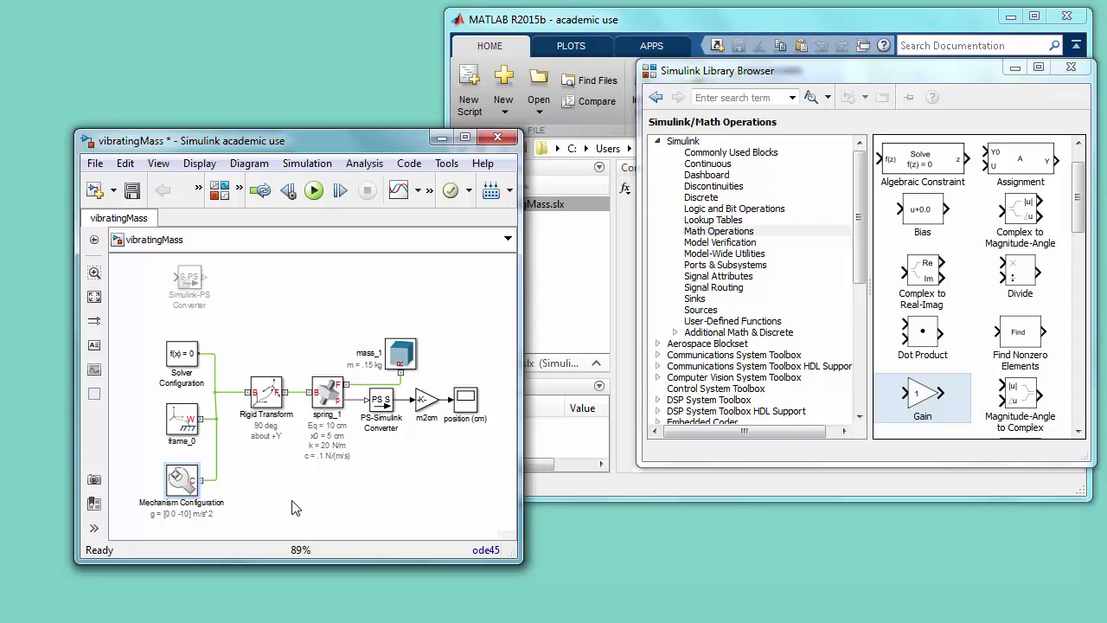
# - Compile vibratingMass and view the mass isometrically in Mechanics Explorer
pyautogui.click(1014, 72)
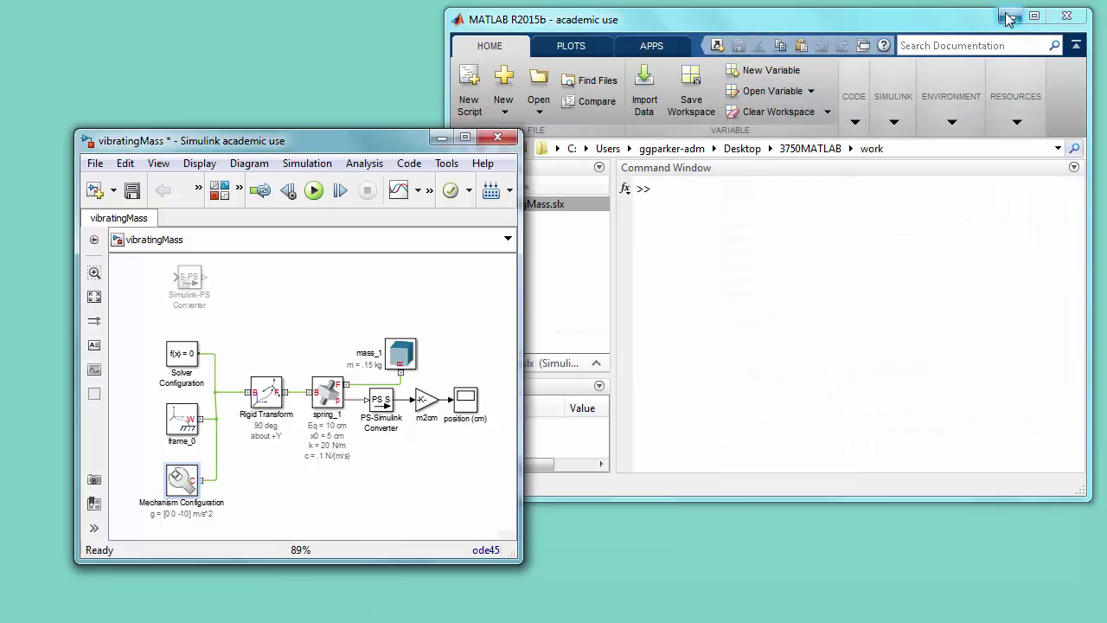
pyautogui.click(1010, 17)
pyautogui.click(303, 164)
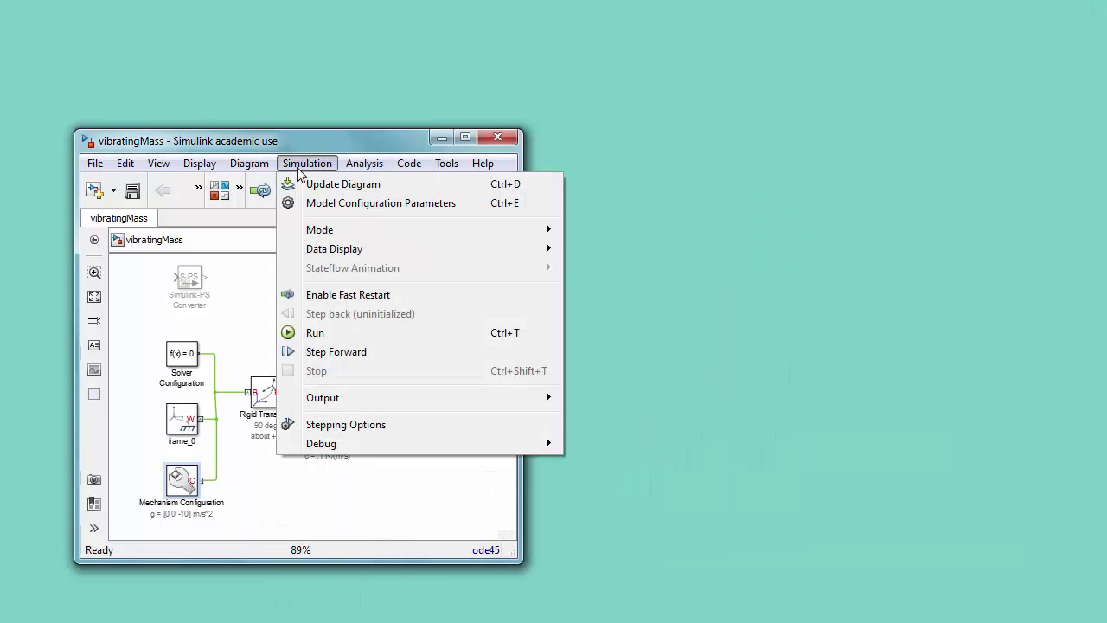
pyautogui.click(343, 185)
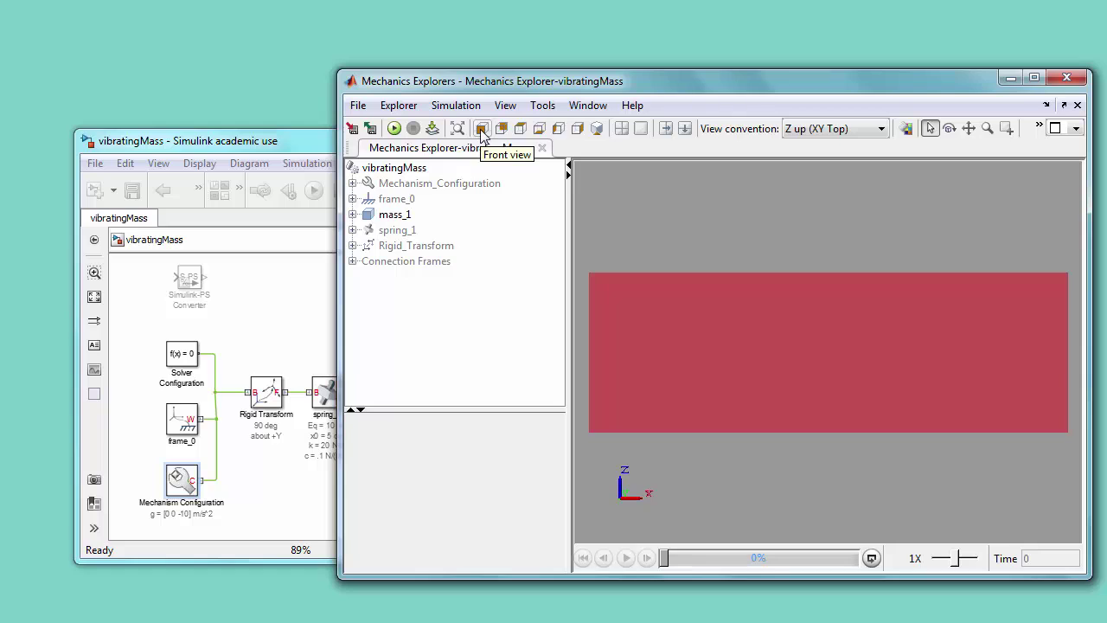
pyautogui.click(596, 130)
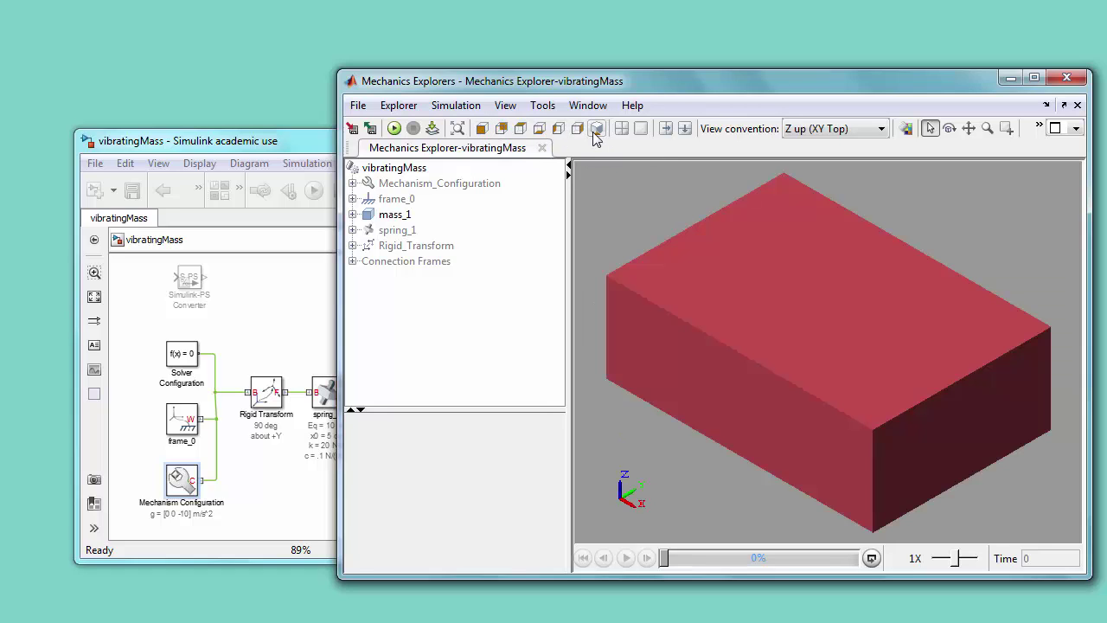
# - Show coordinate frames, zoom out and pan the box left, then rearrange the windows
pyautogui.click(1040, 128)
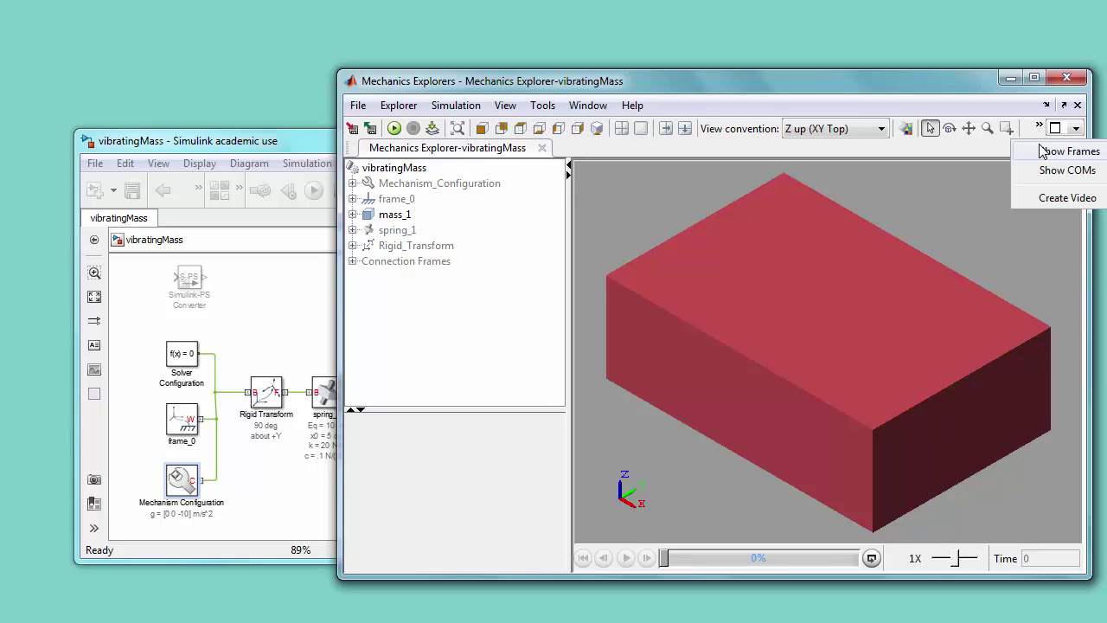
pyautogui.click(1044, 152)
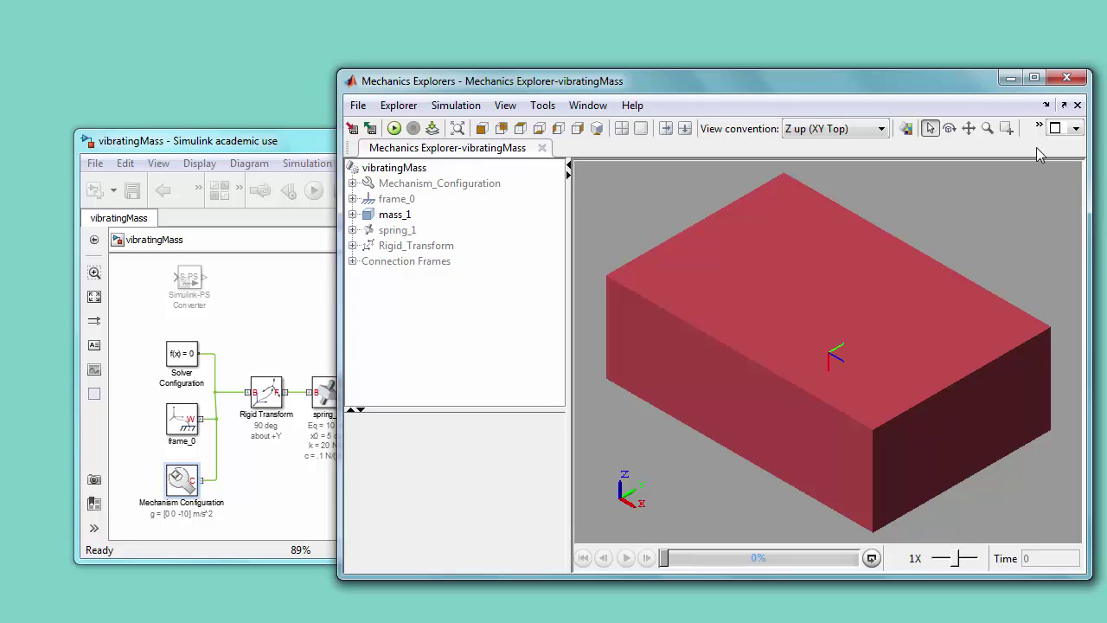
pyautogui.click(970, 129)
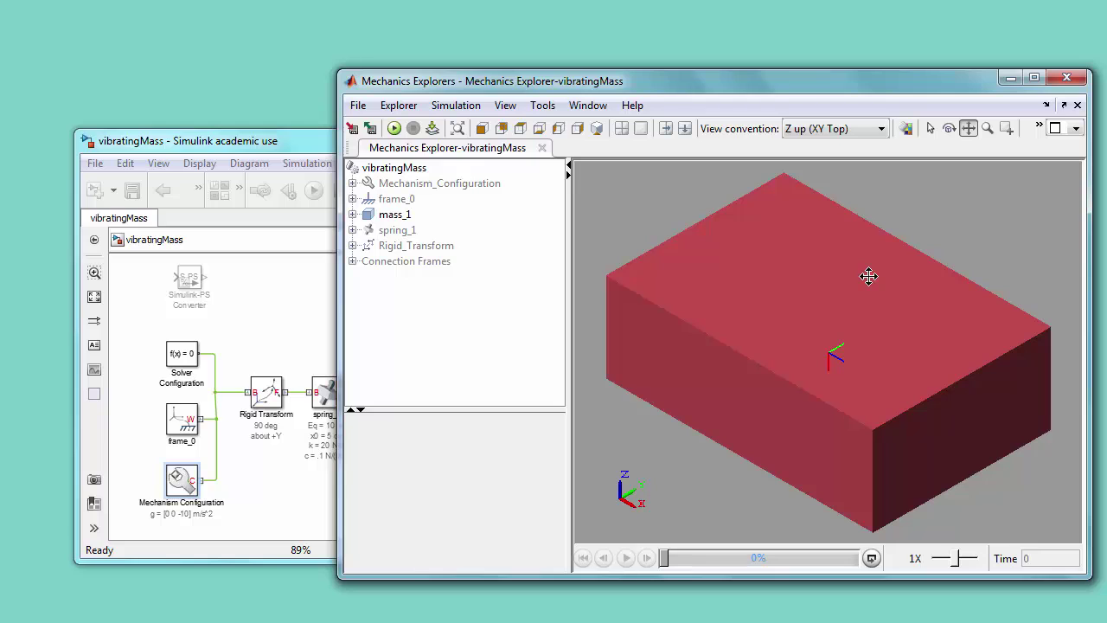
pyautogui.scroll(-5, 869, 276)
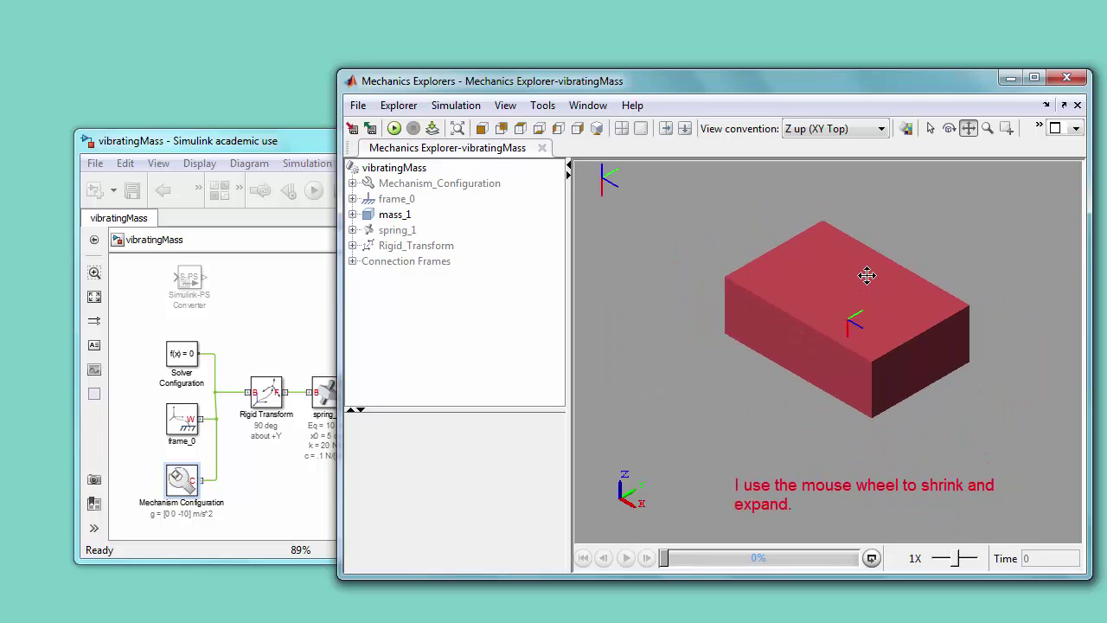
pyautogui.scroll(-3, 865, 274)
pyautogui.moveTo(861, 279); pyautogui.dragTo(729, 269)
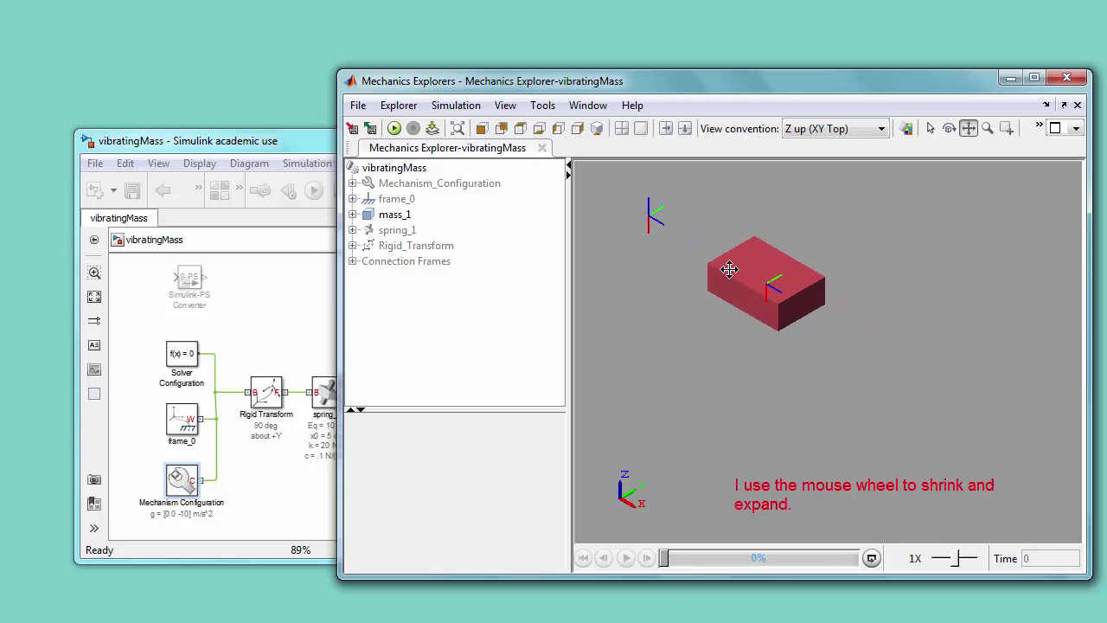
pyautogui.moveTo(735, 87)
pyautogui.mouseDown()
pyautogui.moveTo(747, 67)
pyautogui.moveTo(731, 65)
pyautogui.mouseUp()
pyautogui.moveTo(286, 142); pyautogui.dragTo(250, 182)
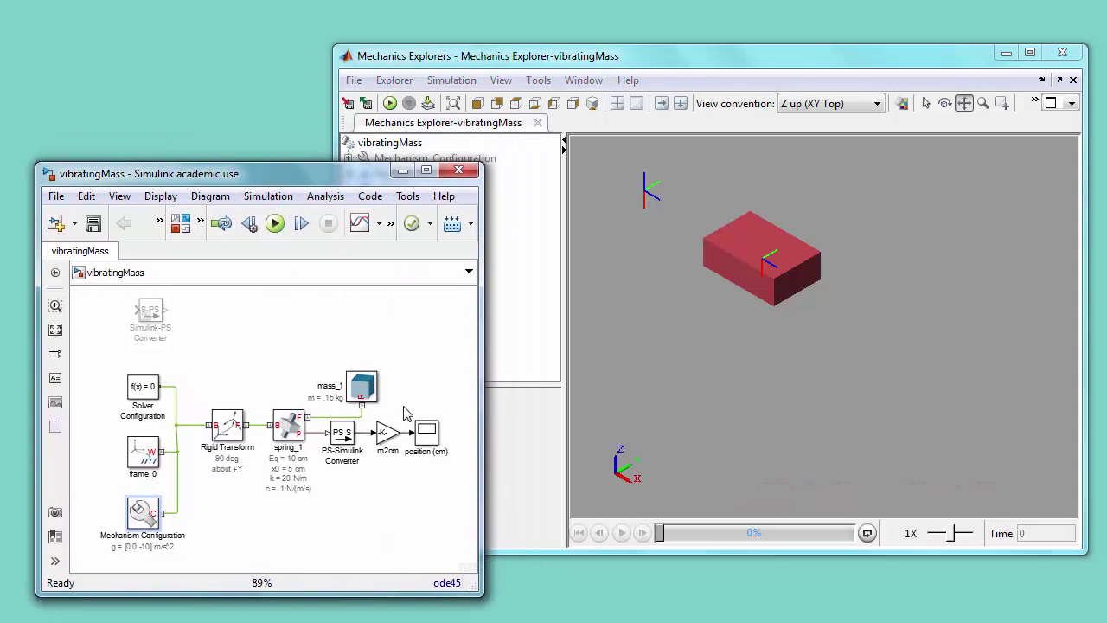
# - Open the position (cm) scope, run the simulation, and autoscale the trace
pyautogui.doubleClick(434, 436)
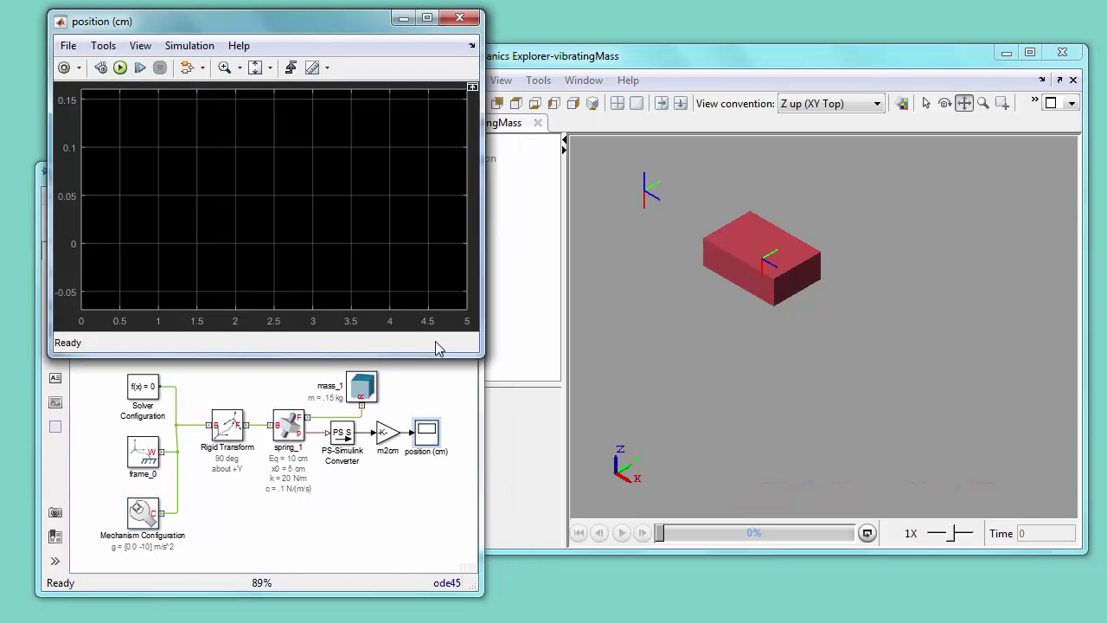
pyautogui.moveTo(477, 354); pyautogui.dragTo(427, 292)
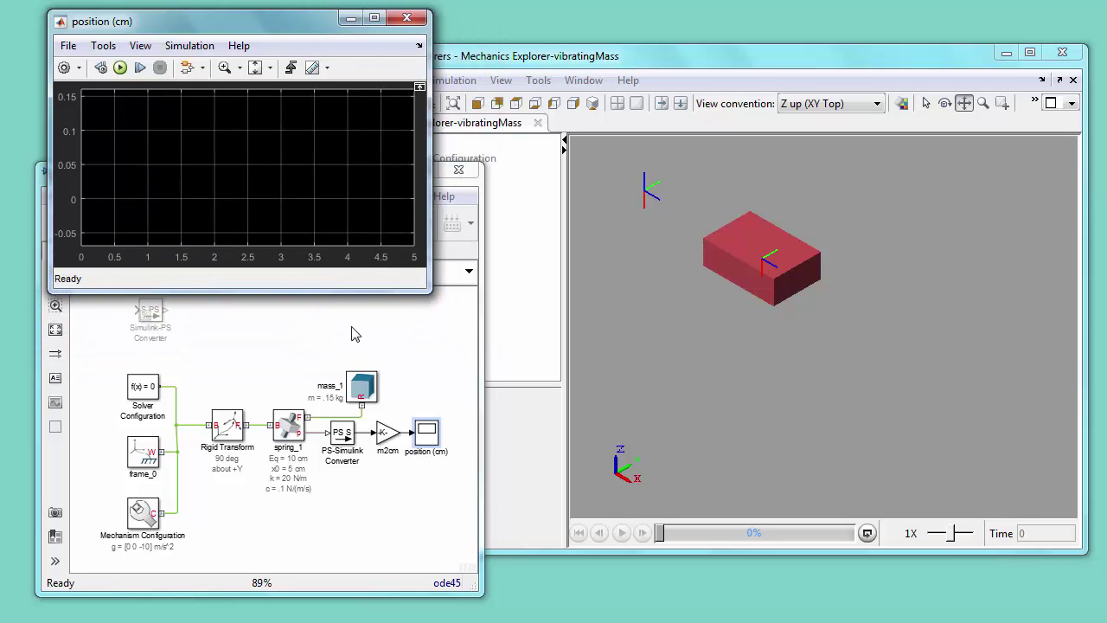
pyautogui.click(584, 57)
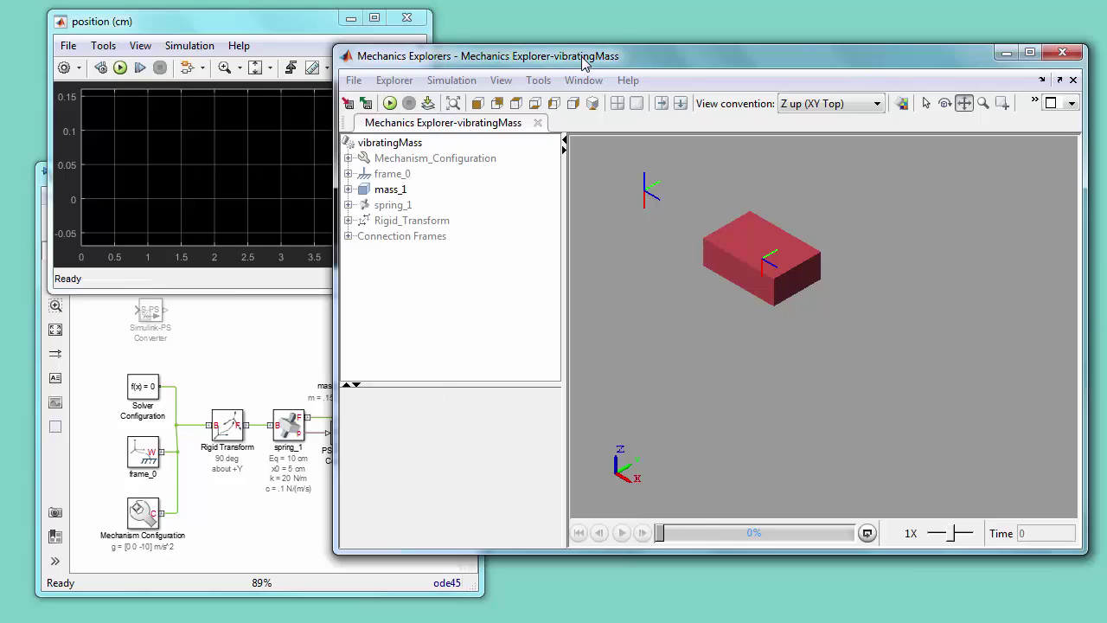
pyautogui.click(390, 103)
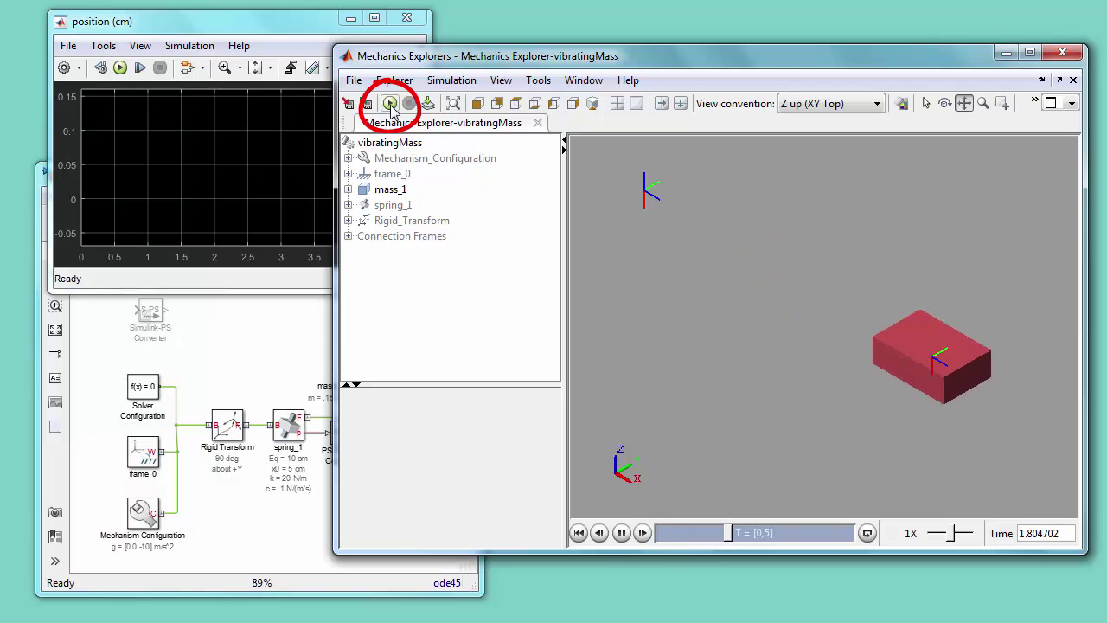
pyautogui.click(280, 30)
pyautogui.click(255, 70)
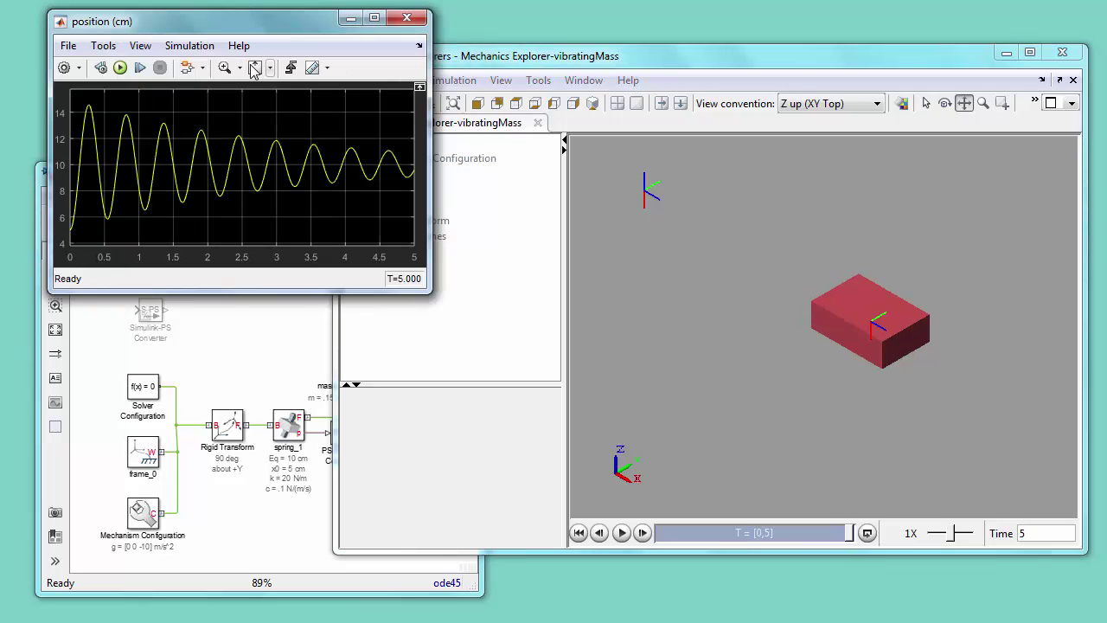
# - Rewind and replay the mass animation, then return to the scope and model
pyautogui.click(579, 533)
pyautogui.click(622, 533)
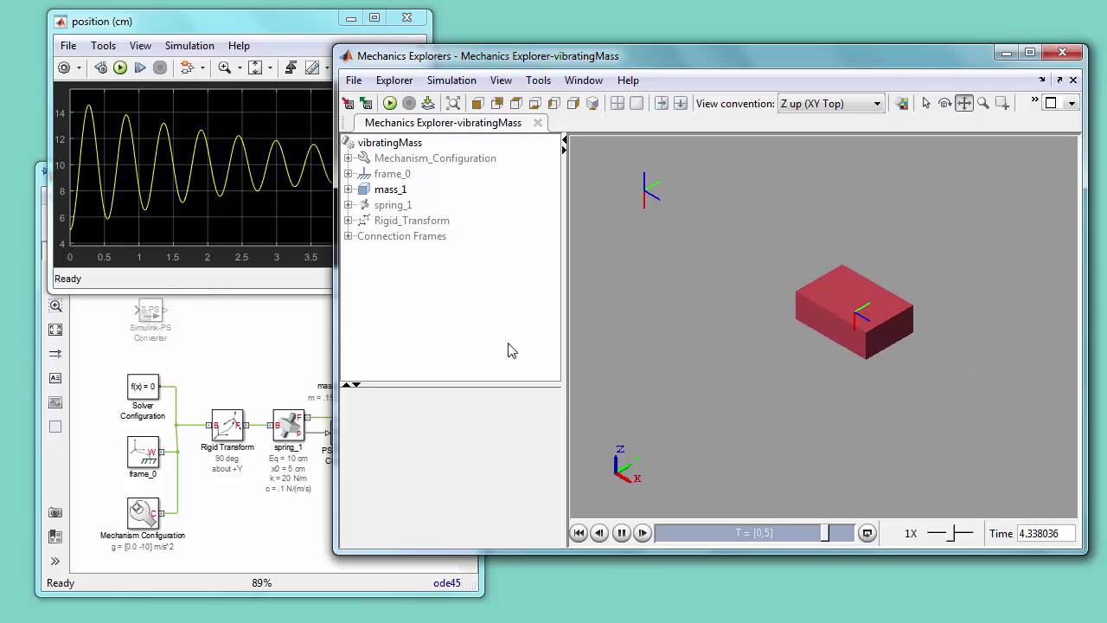
pyautogui.click(301, 31)
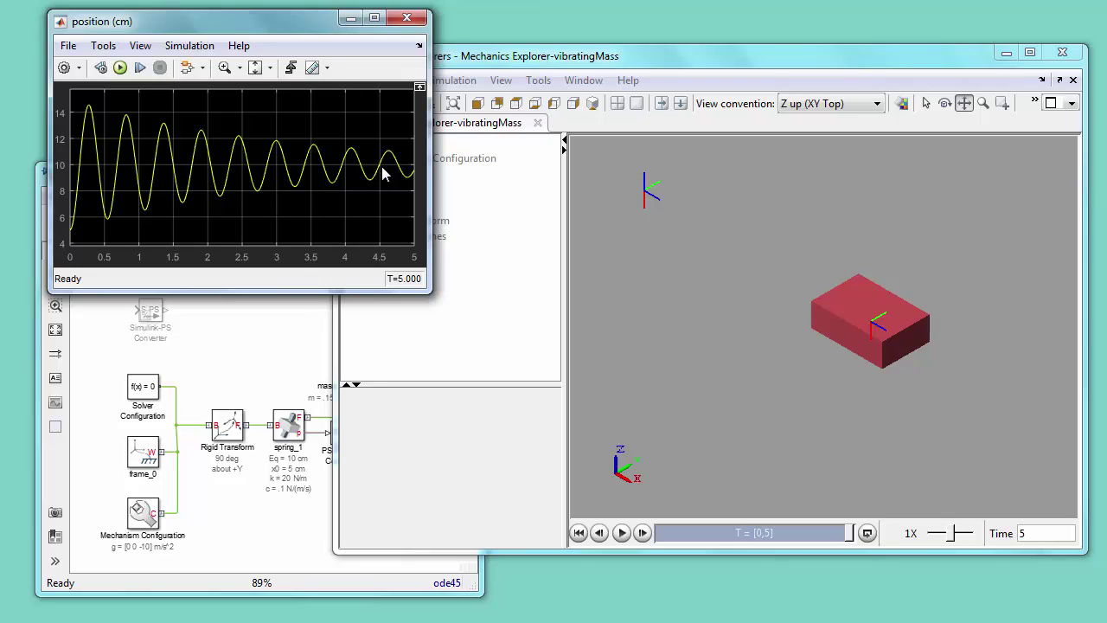
pyautogui.click(288, 340)
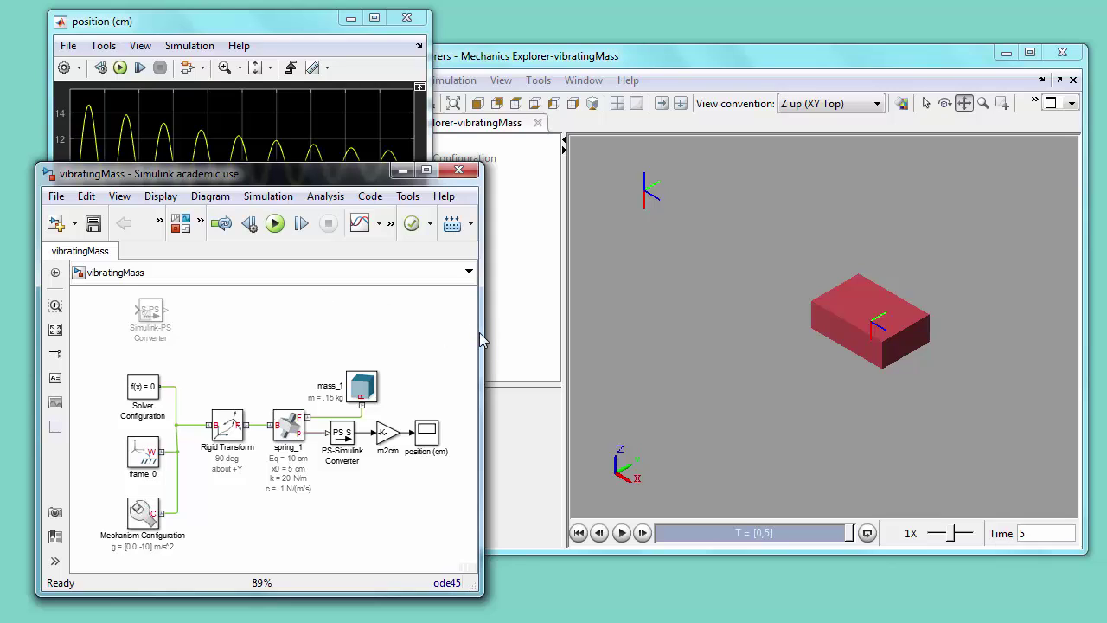
# - Change the Solver Stop time from 5 to 10 in Configuration Parameters
pyautogui.moveTo(481, 332); pyautogui.dragTo(558, 334)
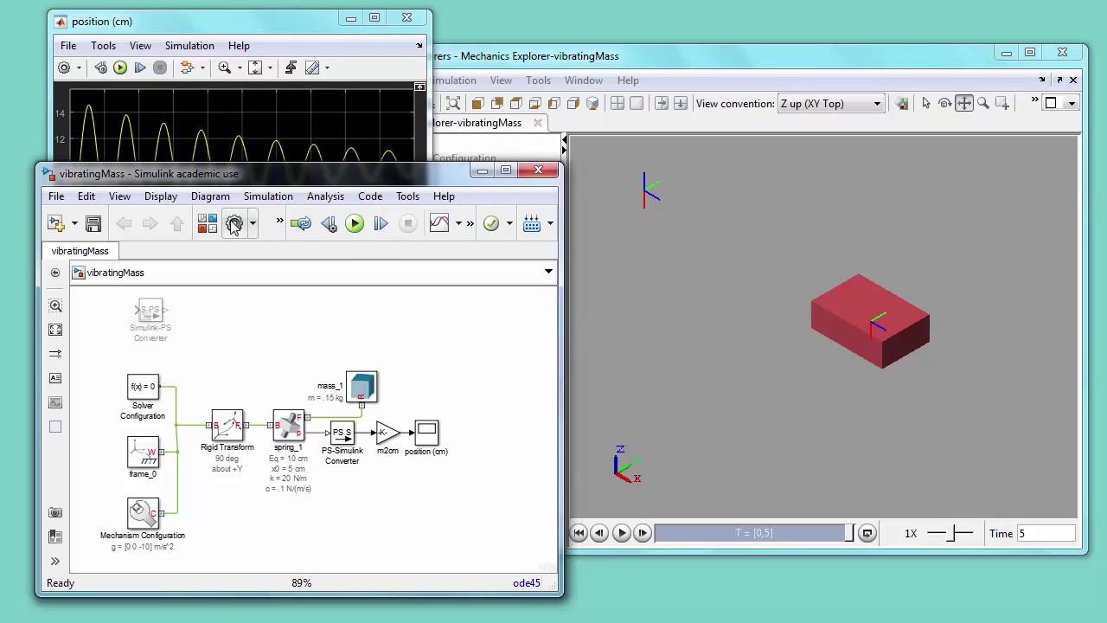
pyautogui.click(234, 224)
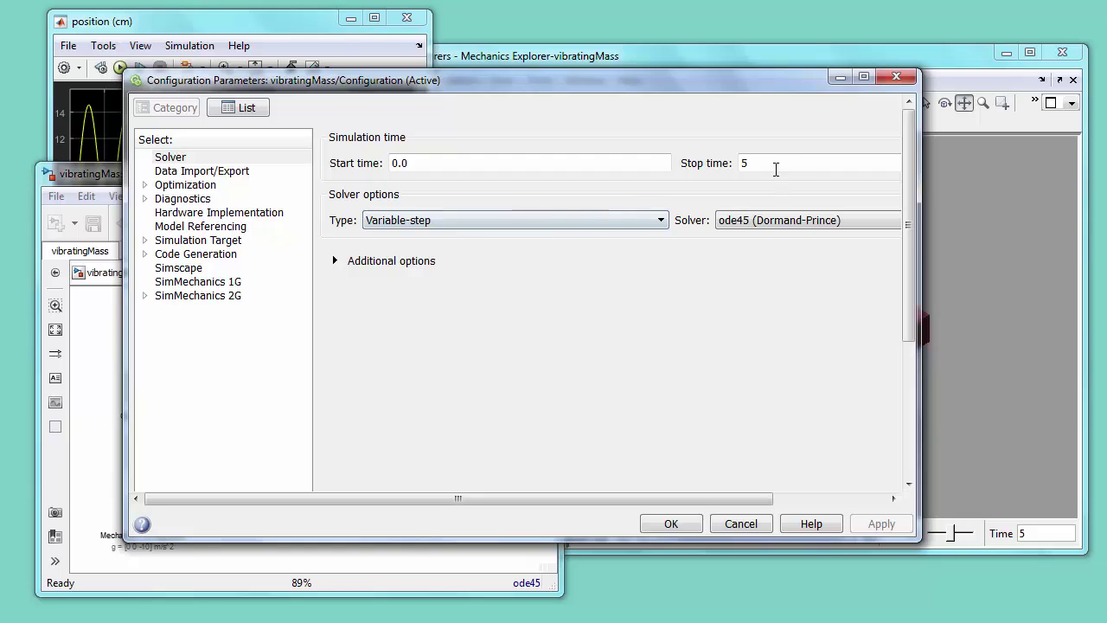
pyautogui.doubleClick(776, 168)
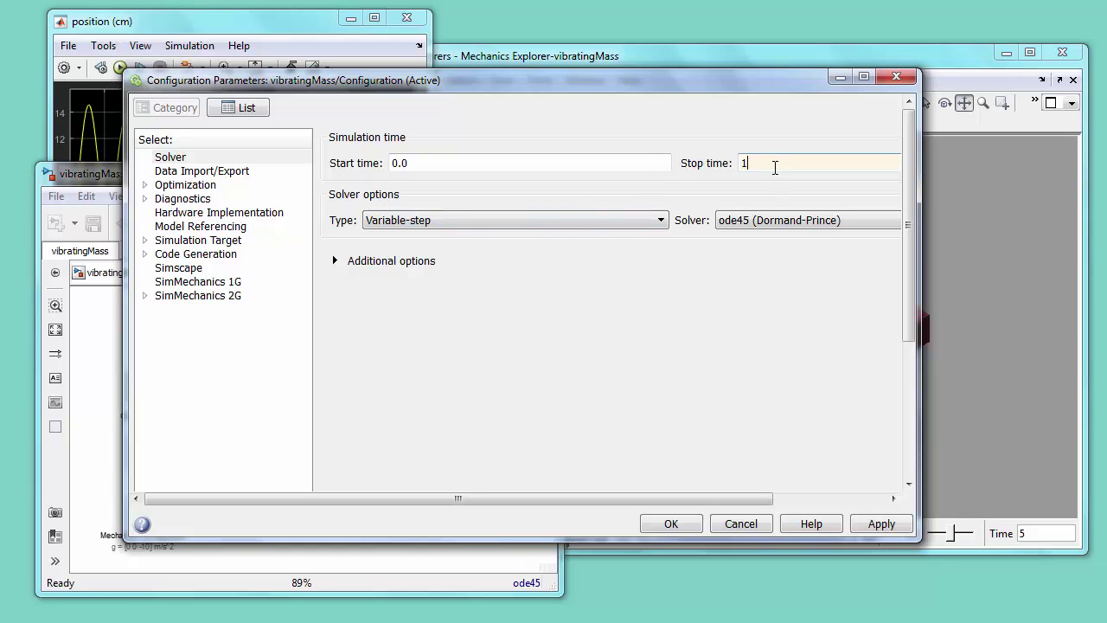
pyautogui.click(667, 525)
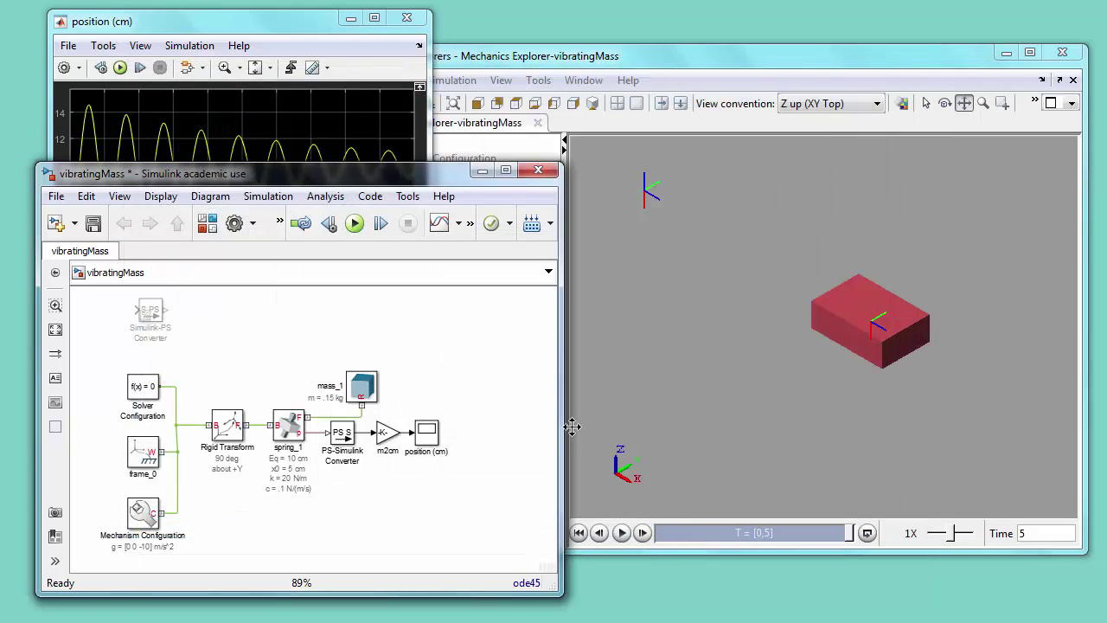
pyautogui.moveTo(561, 423); pyautogui.dragTo(505, 425)
# - Save vibratingMass and rerun the 10 s simulation, viewing the position (cm) scope
pyautogui.click(93, 224)
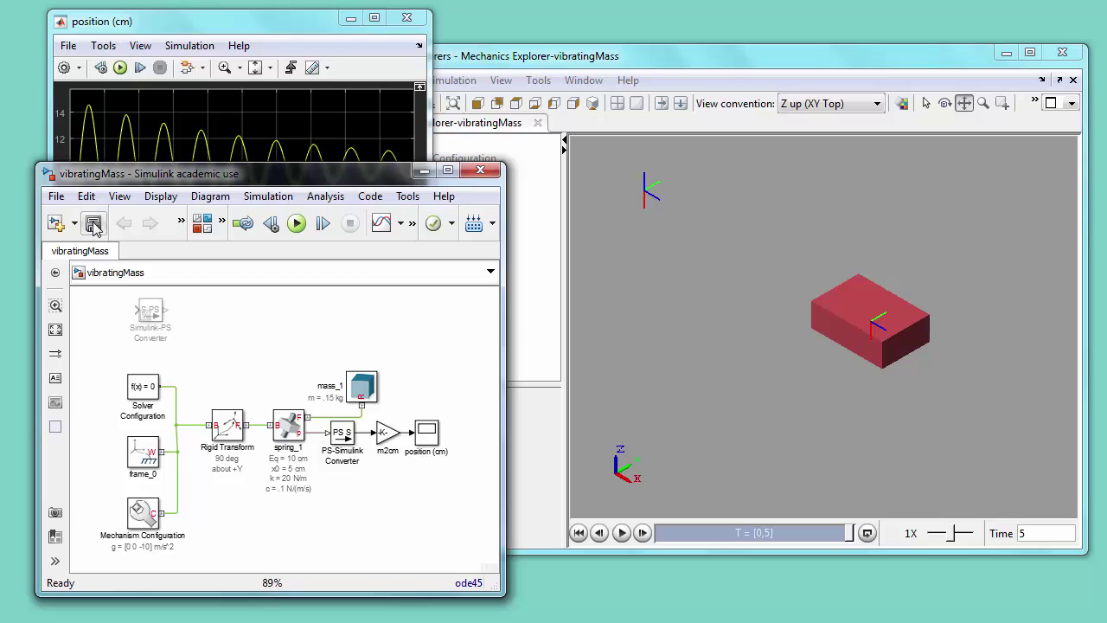
pyautogui.click(699, 60)
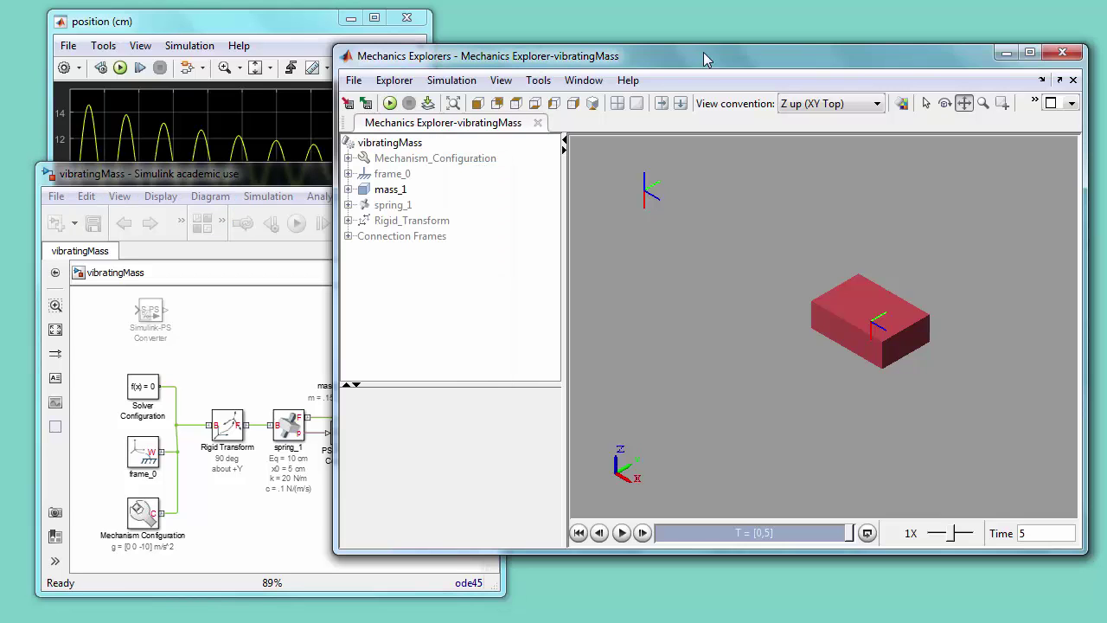
pyautogui.click(390, 104)
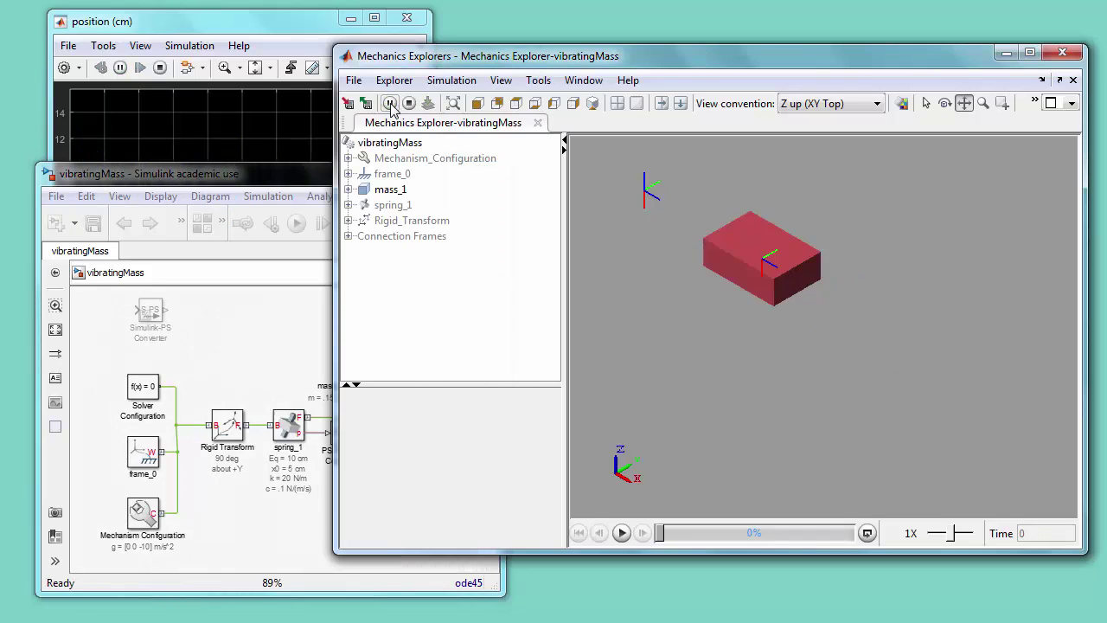
pyautogui.click(246, 33)
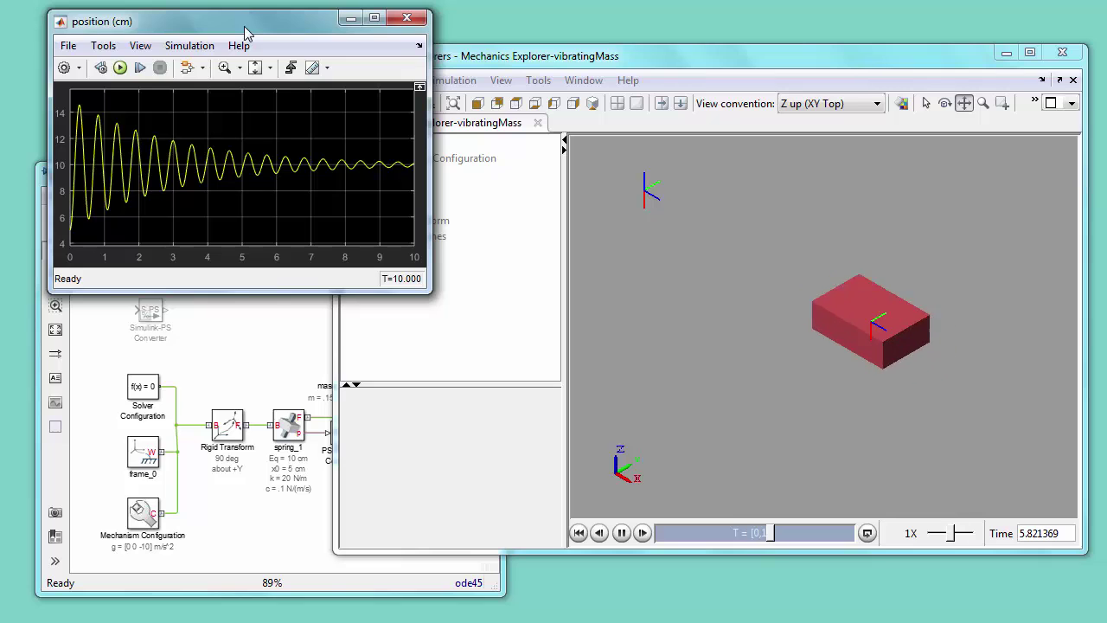
# - Change the Save As file name to hangingVibratingMass
pyautogui.click(86, 311)
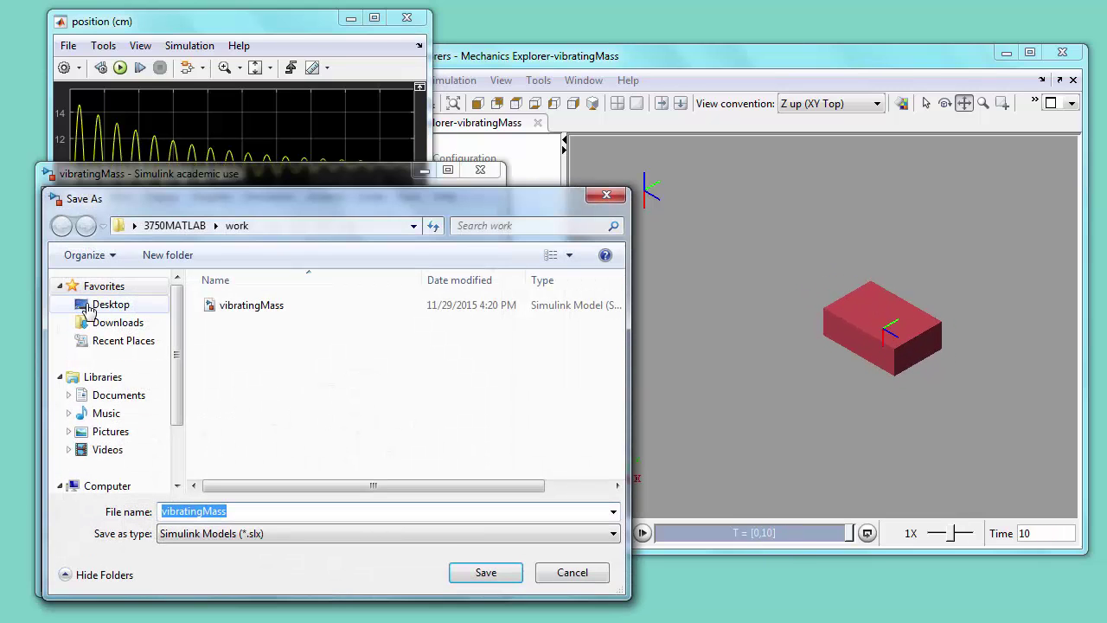
pyautogui.click(201, 512)
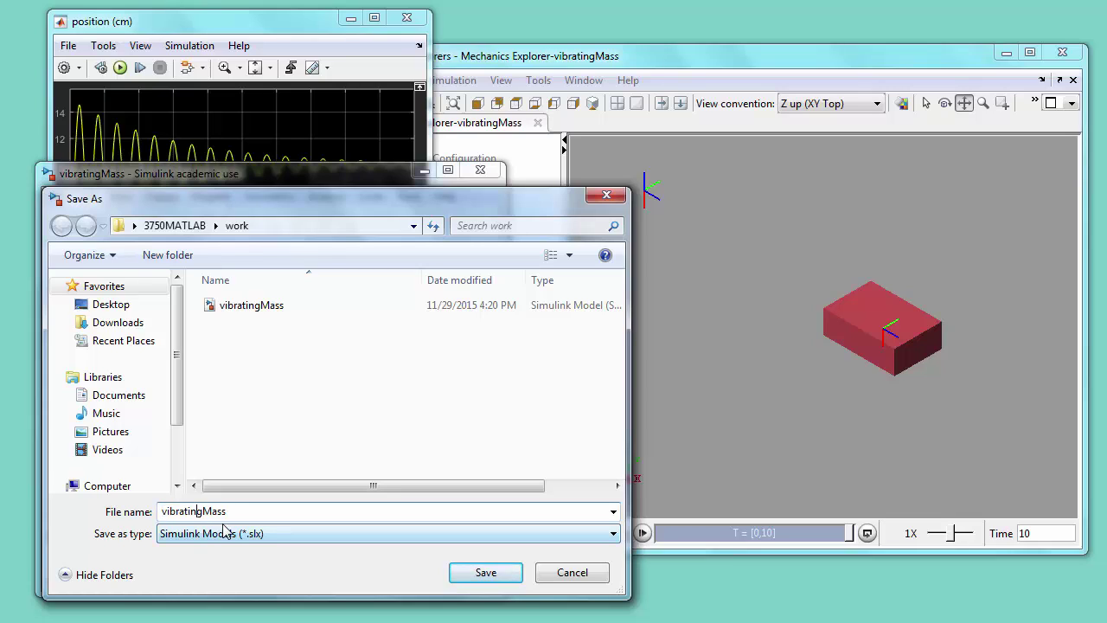
pyautogui.press('BackSpace')
pyautogui.press('BackSpace')
pyautogui.press('BackSpace')
pyautogui.press('BackSpace')
pyautogui.press('BackSpace')
pyautogui.press('BackSpace')
pyautogui.press('BackSpace')
pyautogui.press('BackSpace')
pyautogui.write('hangingVib')
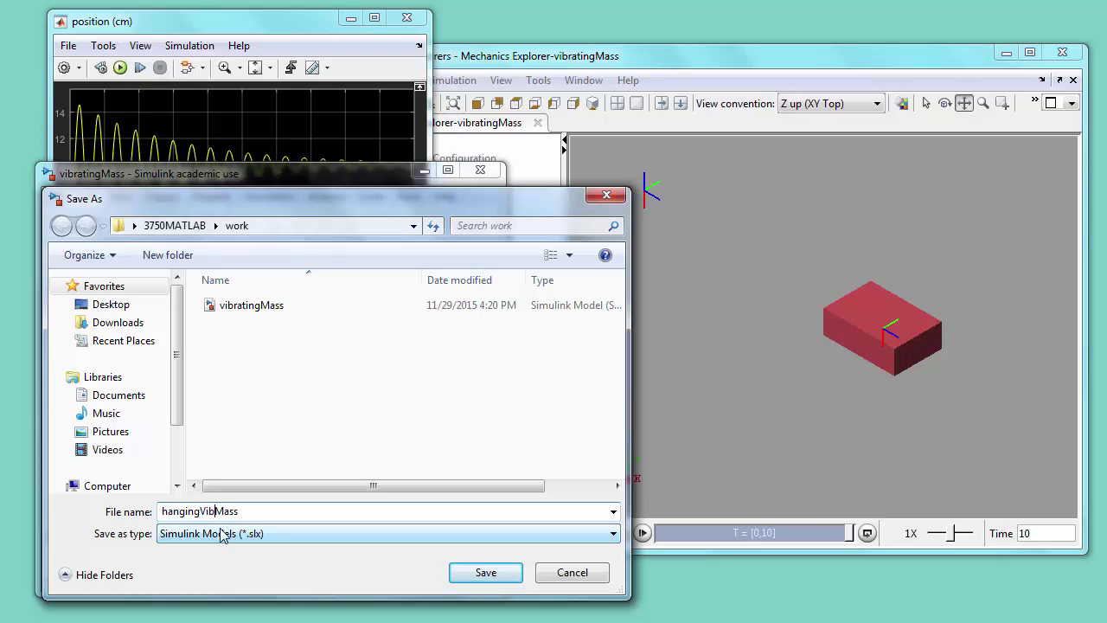
pyautogui.write('rating')
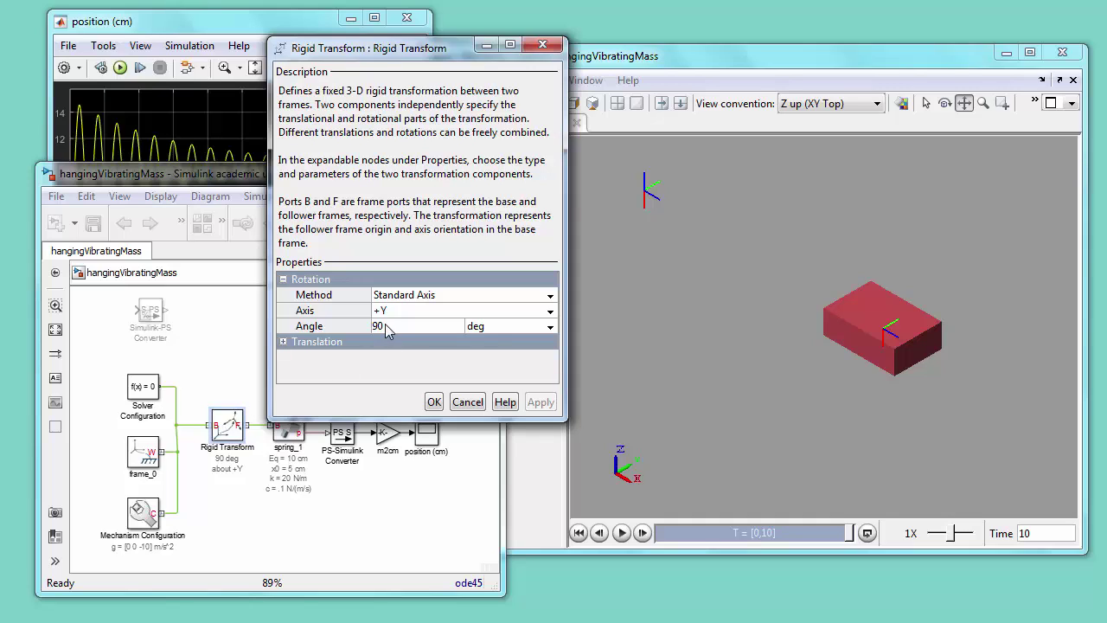
# - Set the Rigid Transform angle to 180 deg about +Y and update the diagram
pyautogui.click(388, 327)
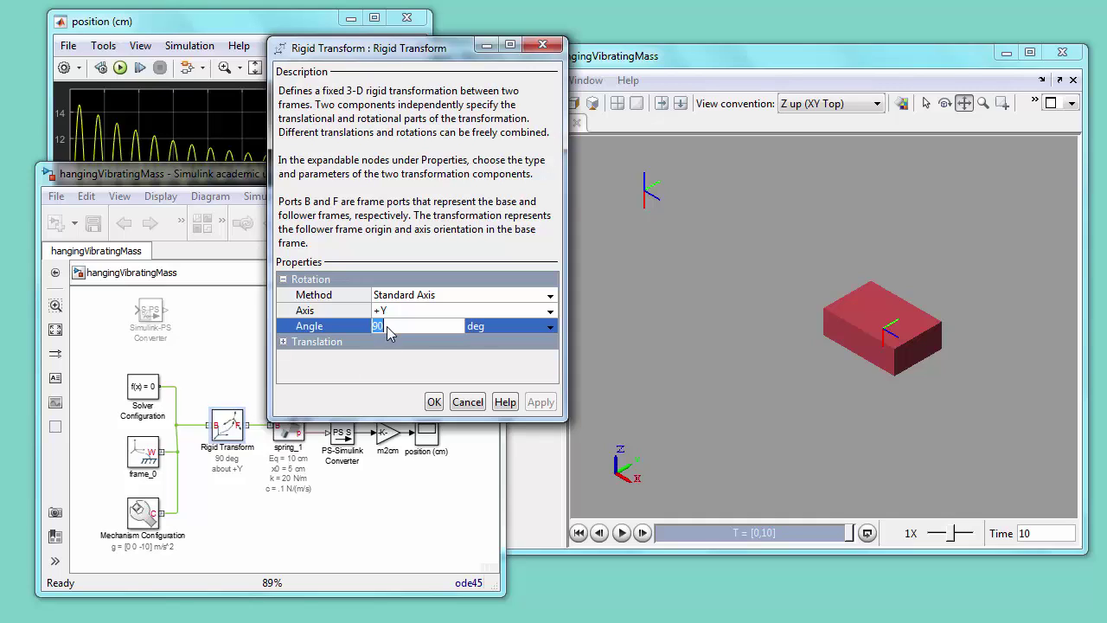
pyautogui.write('18')
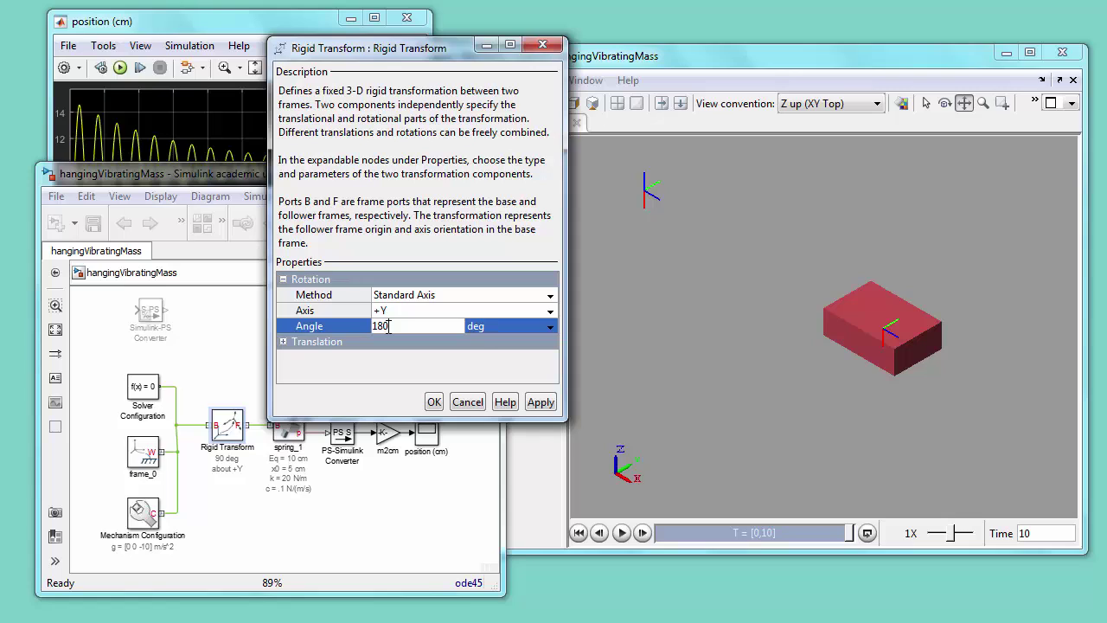
pyautogui.write('0')
pyautogui.press('Return')
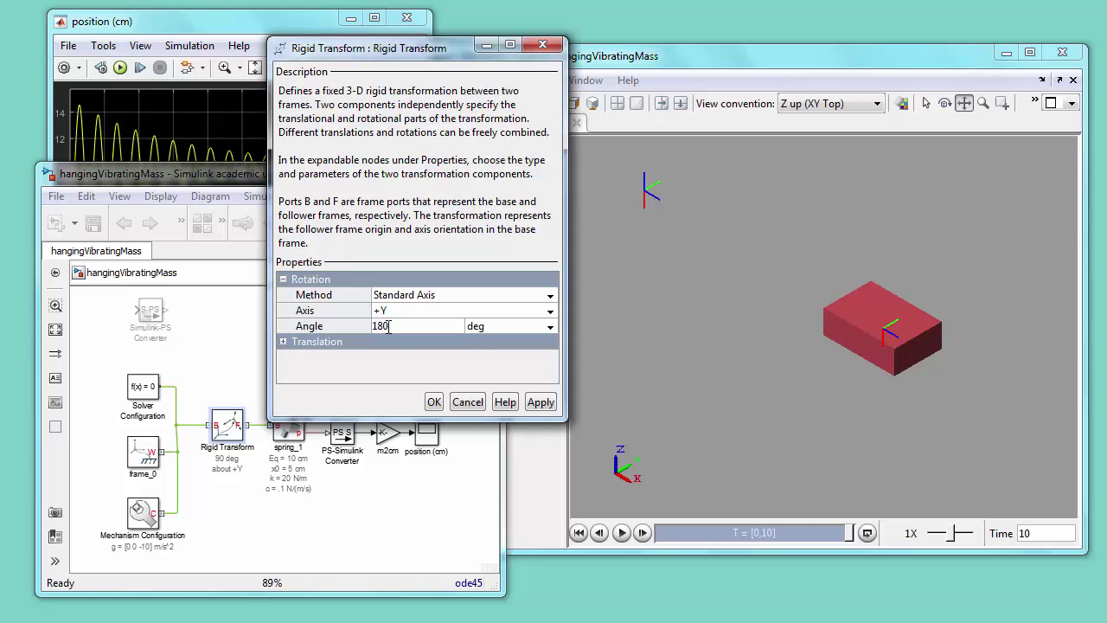
pyautogui.click(433, 402)
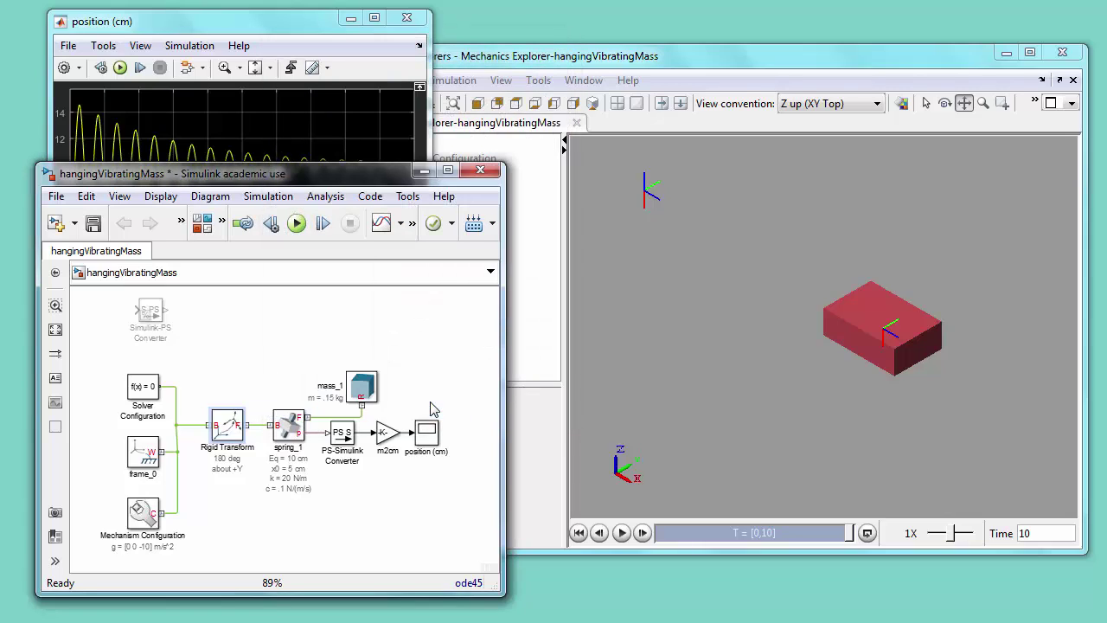
pyautogui.click(268, 196)
pyautogui.click(271, 222)
# - Set spring_1's Specify Position state target value to 10 cm
pyautogui.doubleClick(288, 424)
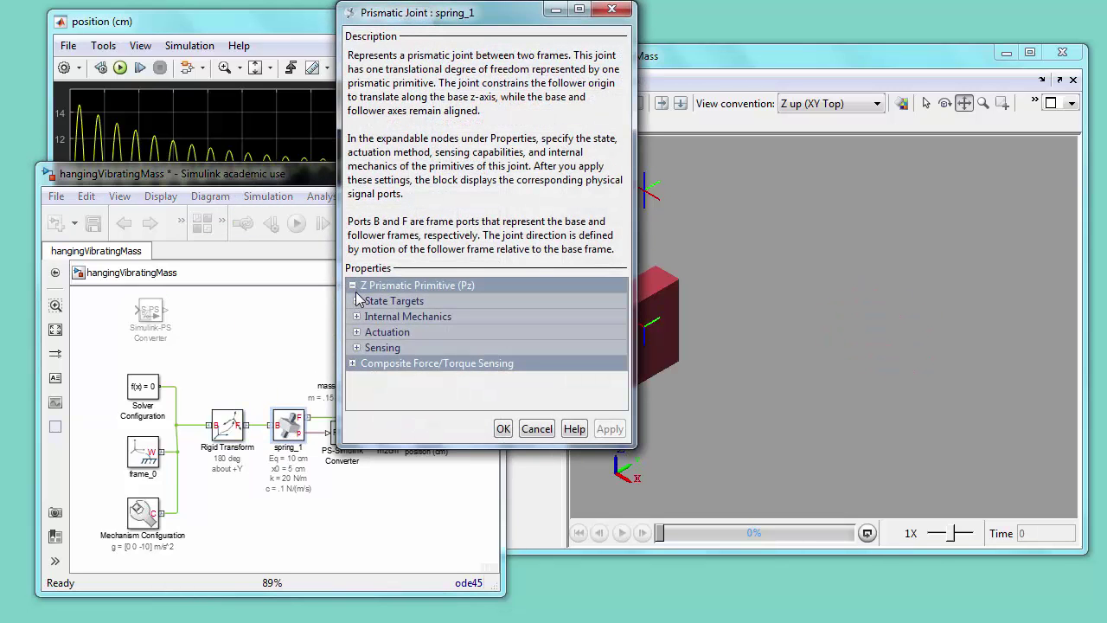
pyautogui.click(357, 302)
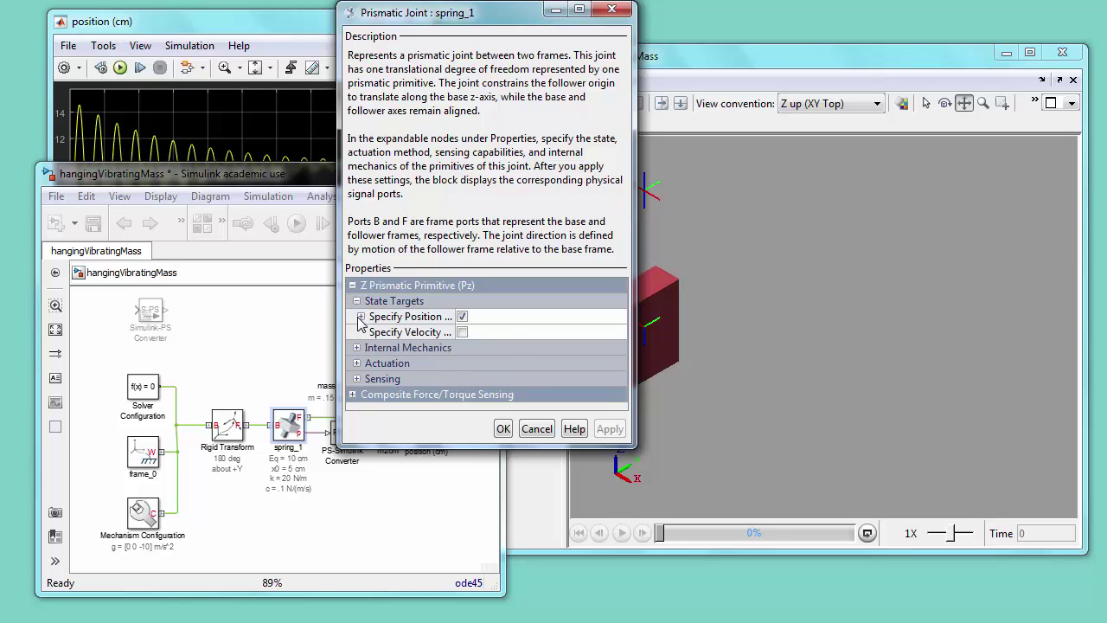
pyautogui.click(360, 318)
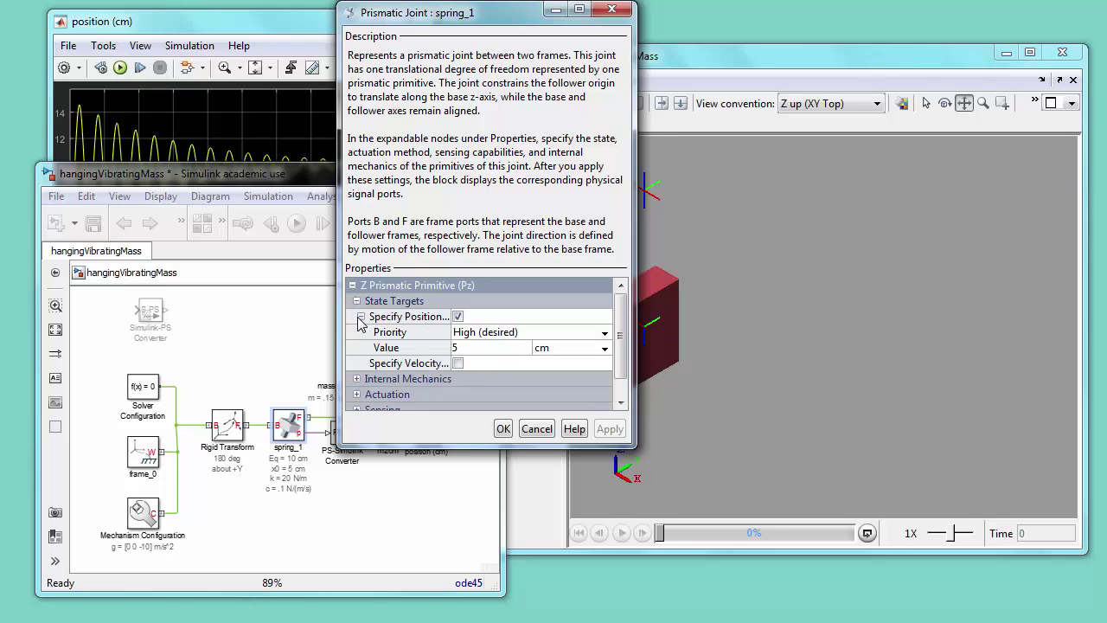
pyautogui.click(464, 350)
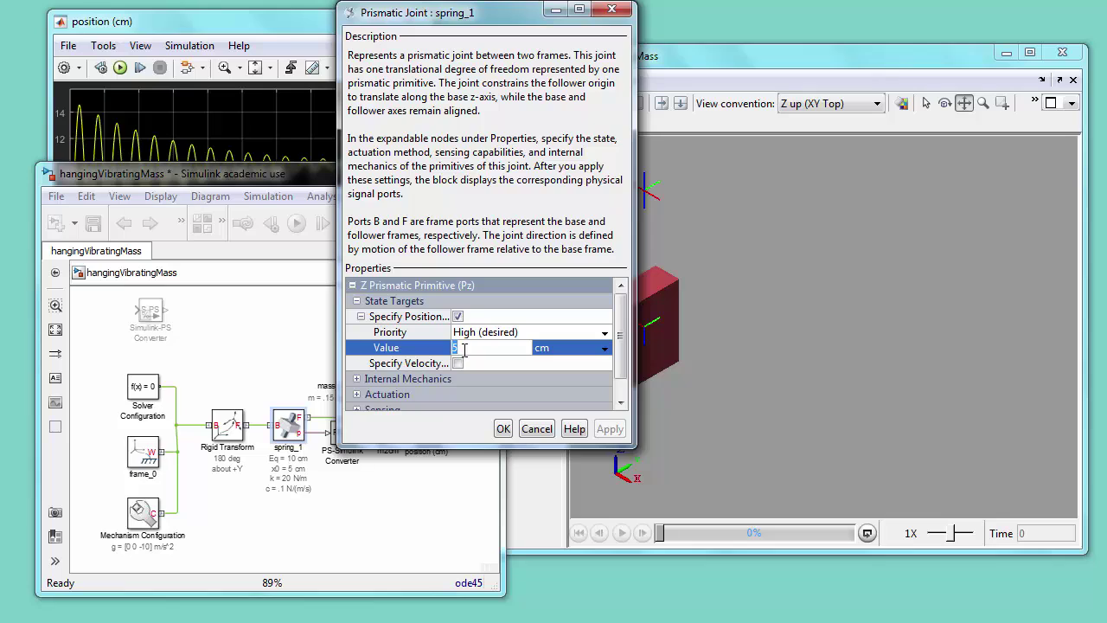
pyautogui.write('10')
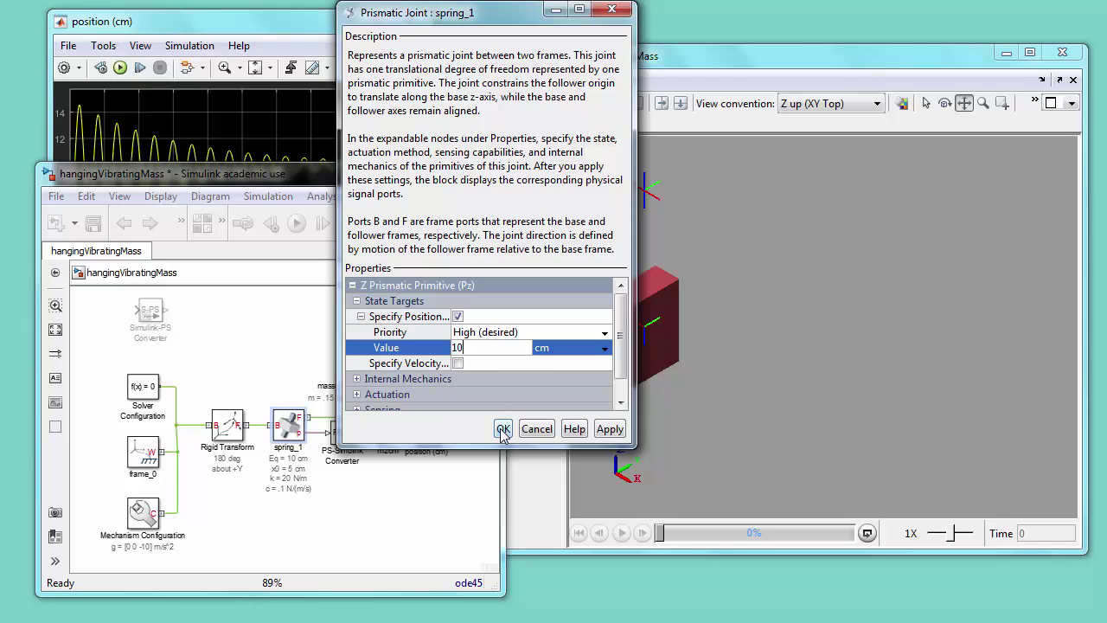
pyautogui.click(502, 430)
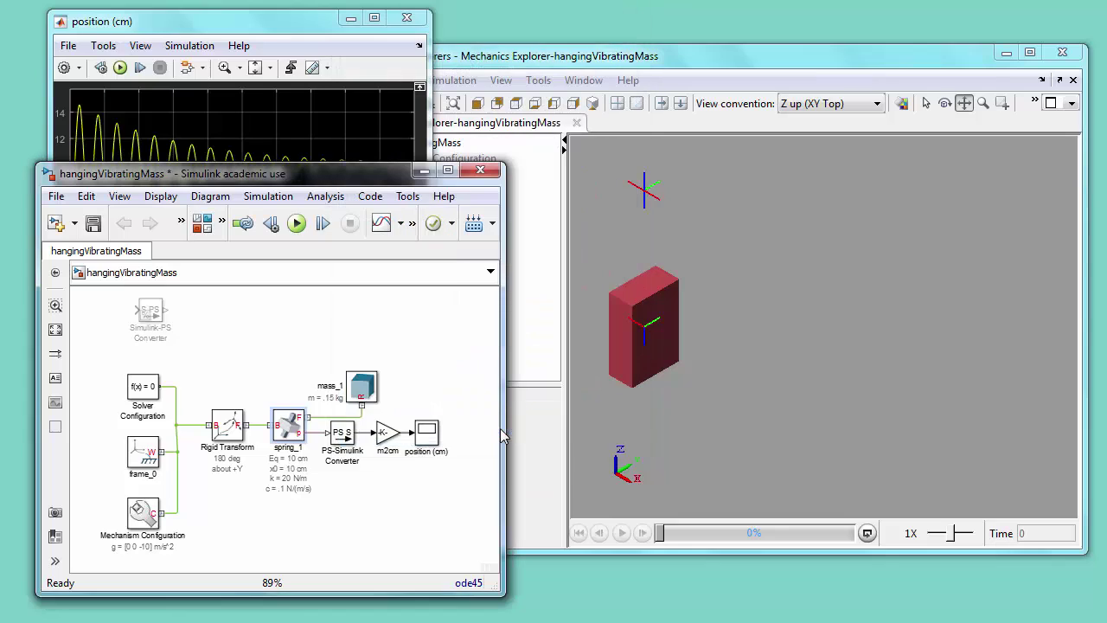
# - Rename spring_1's annotation labels from Eq to z_r and from x0 to z0
pyautogui.rightClick(288, 432)
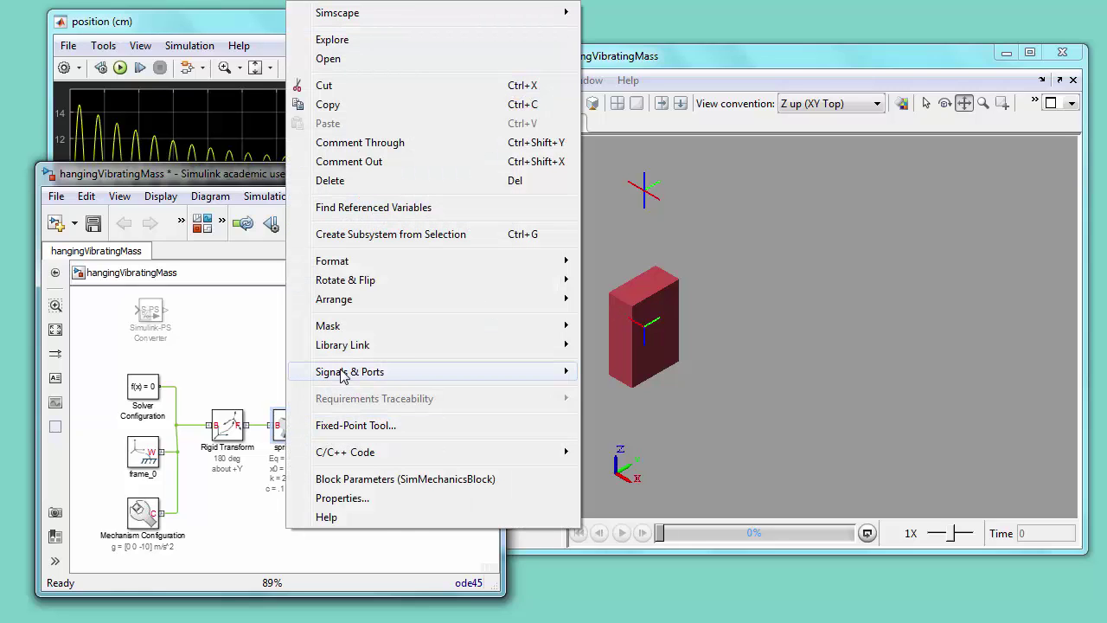
pyautogui.click(345, 499)
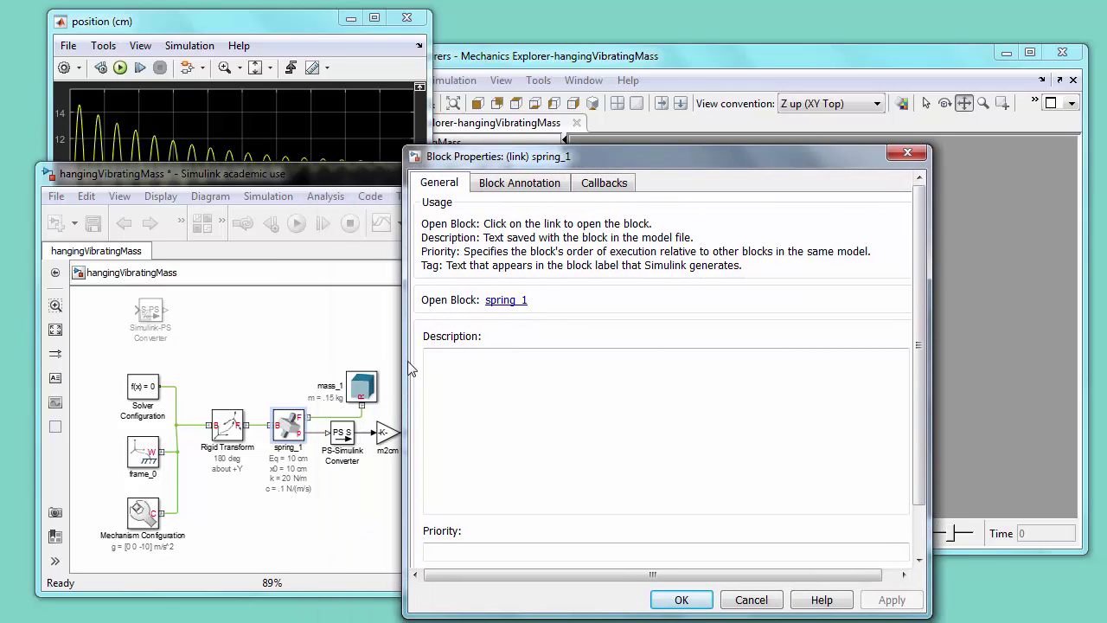
pyautogui.click(364, 387)
pyautogui.click(506, 186)
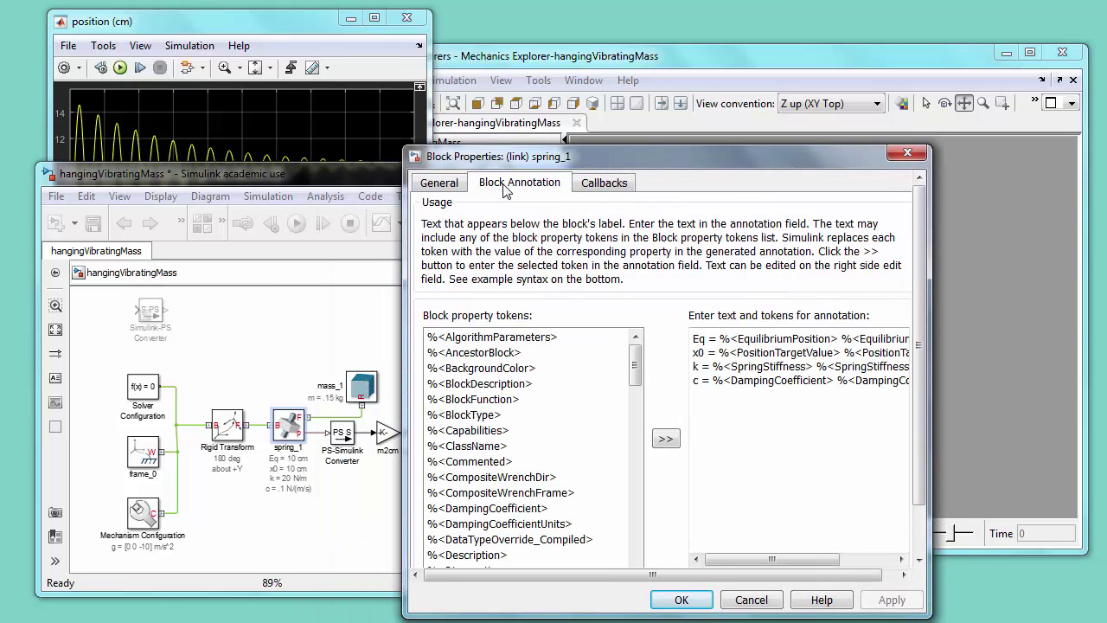
pyautogui.click(704, 339)
pyautogui.press('BackSpace')
pyautogui.press('BackSpace')
pyautogui.write('z_r')
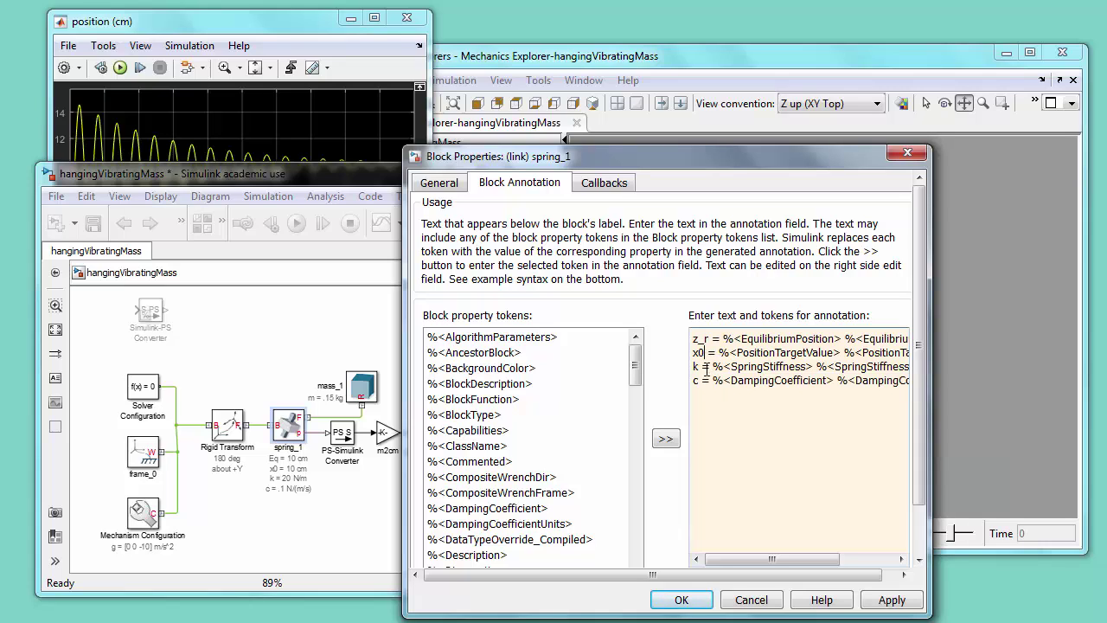
pyautogui.press('Down')
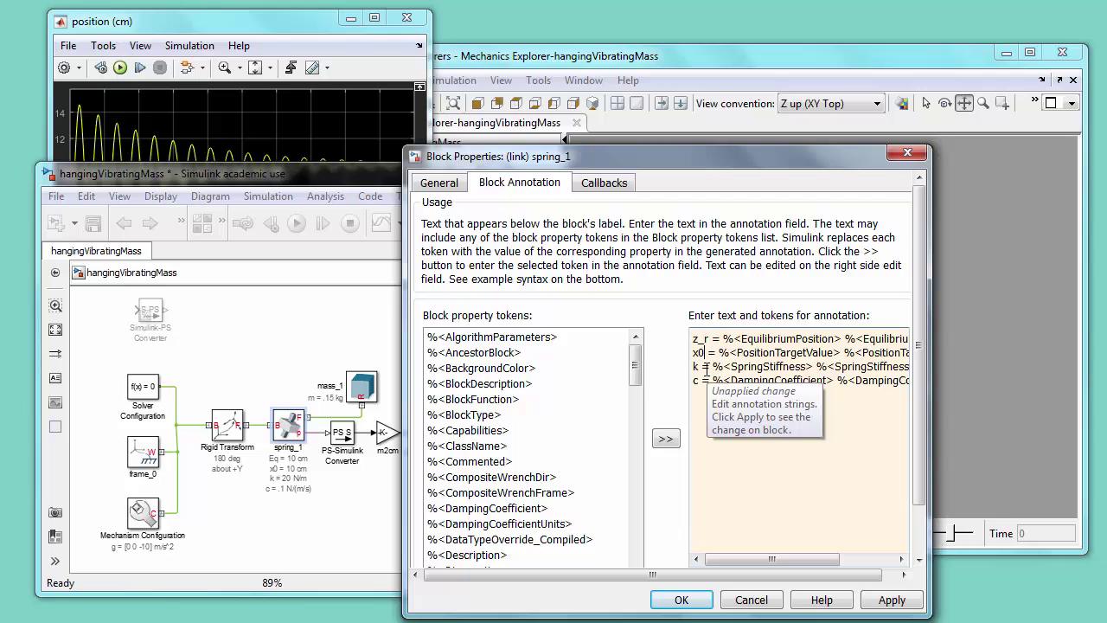
pyautogui.press('BackSpace')
pyautogui.press('BackSpace')
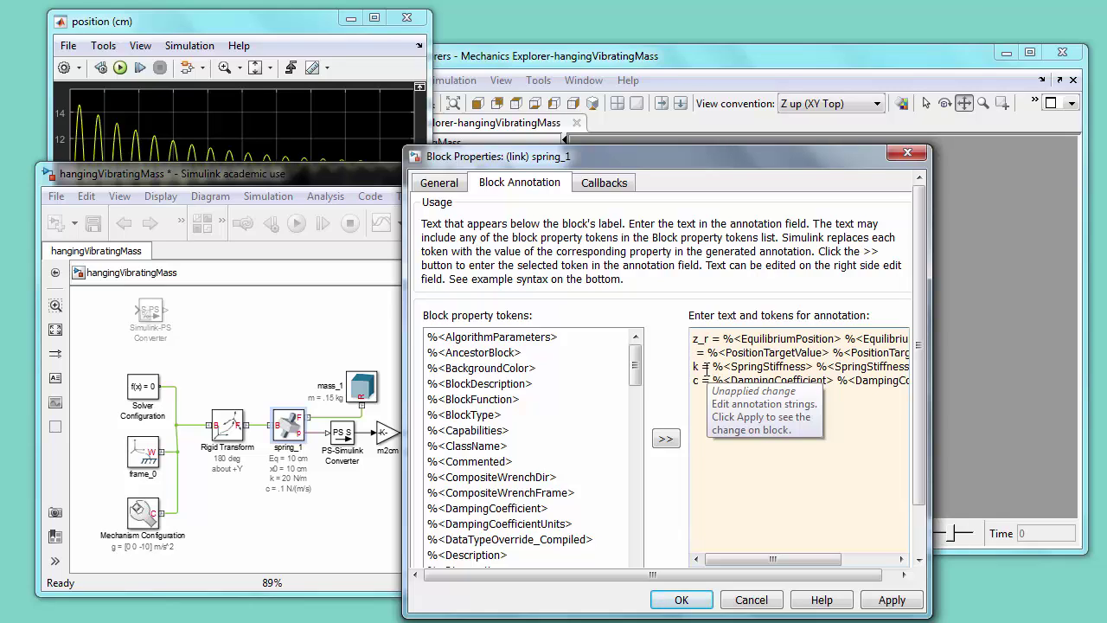
pyautogui.write('z0')
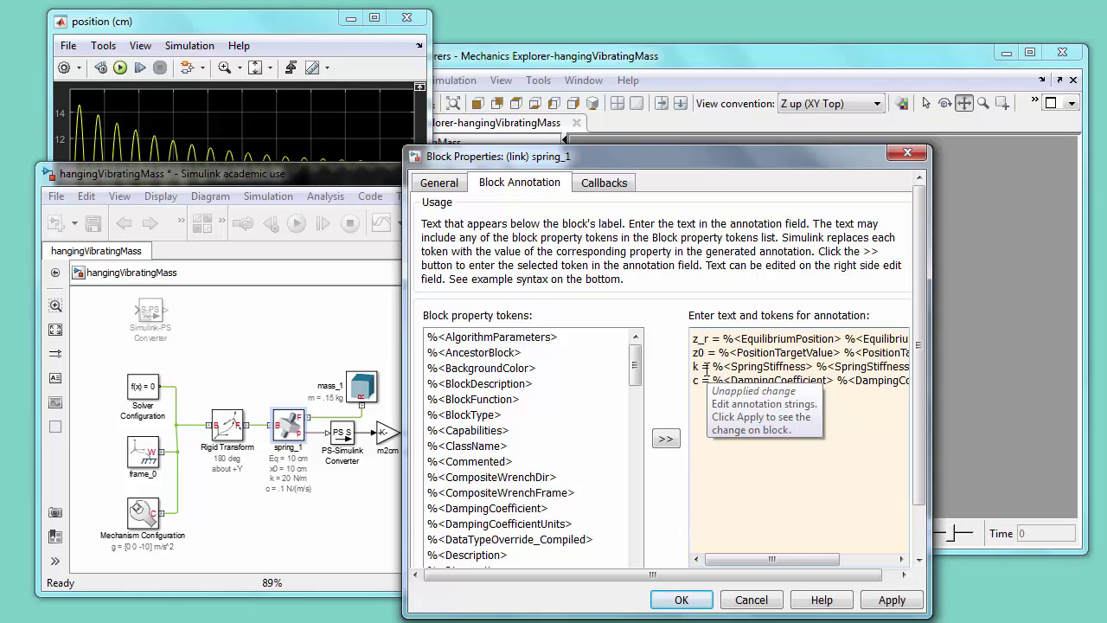
pyautogui.click(692, 602)
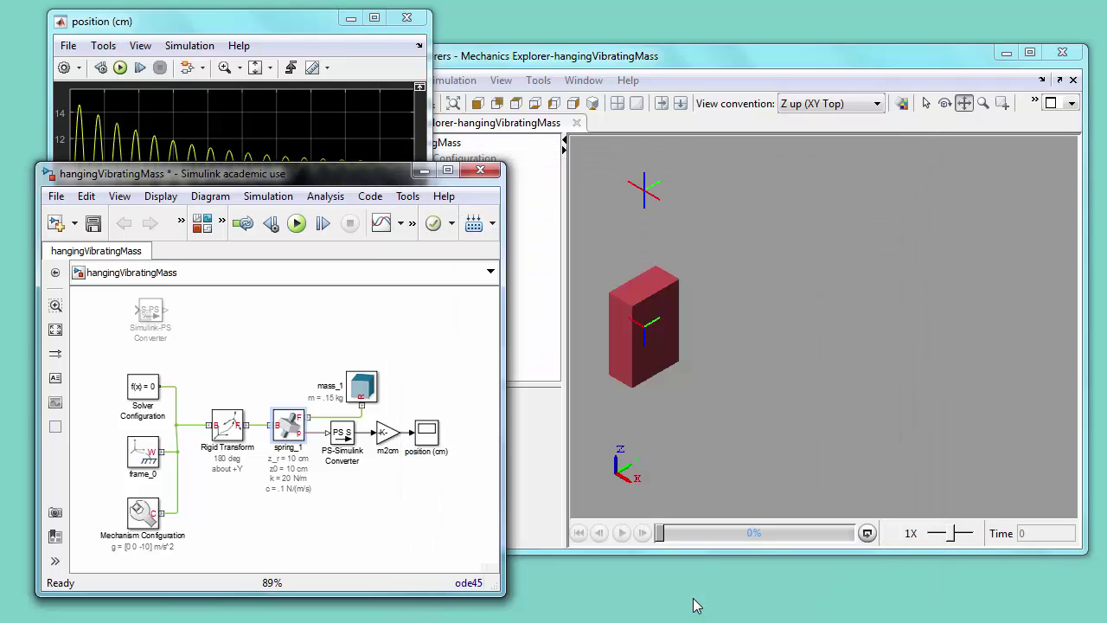
# - Delete the underscore in spring_1's z_r label so it reads zr = 10 cm
pyautogui.rightClick(292, 436)
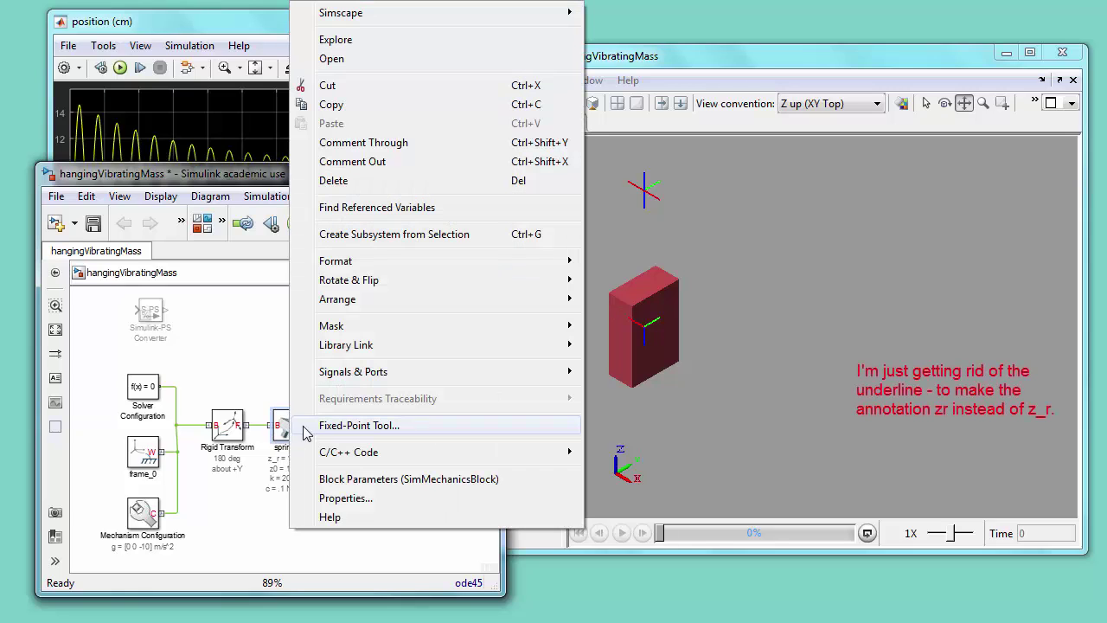
pyautogui.click(346, 499)
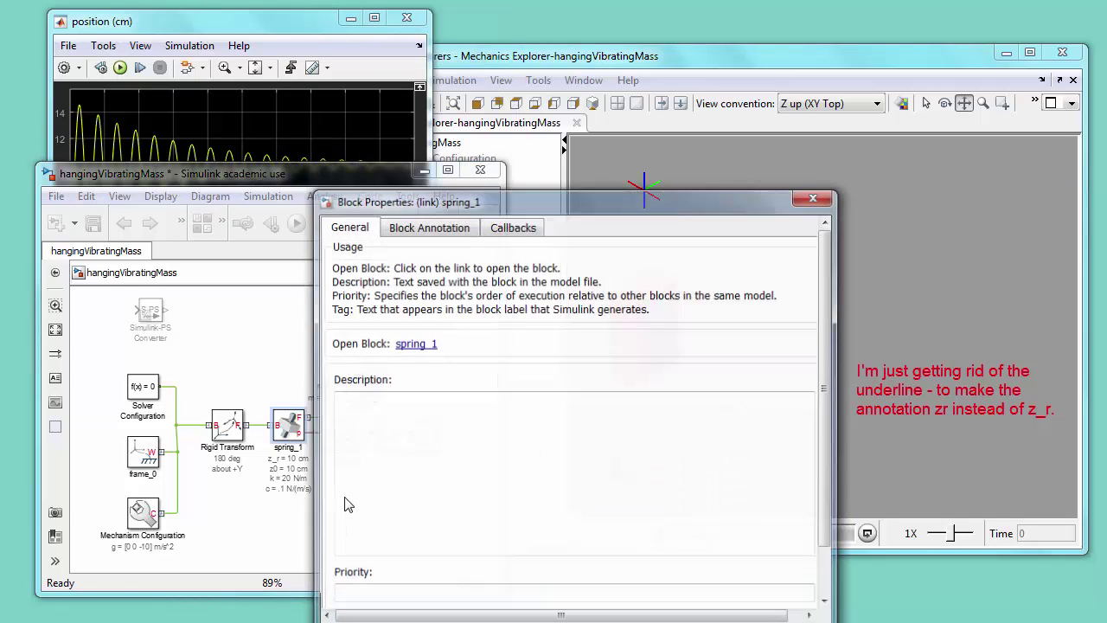
pyautogui.click(418, 227)
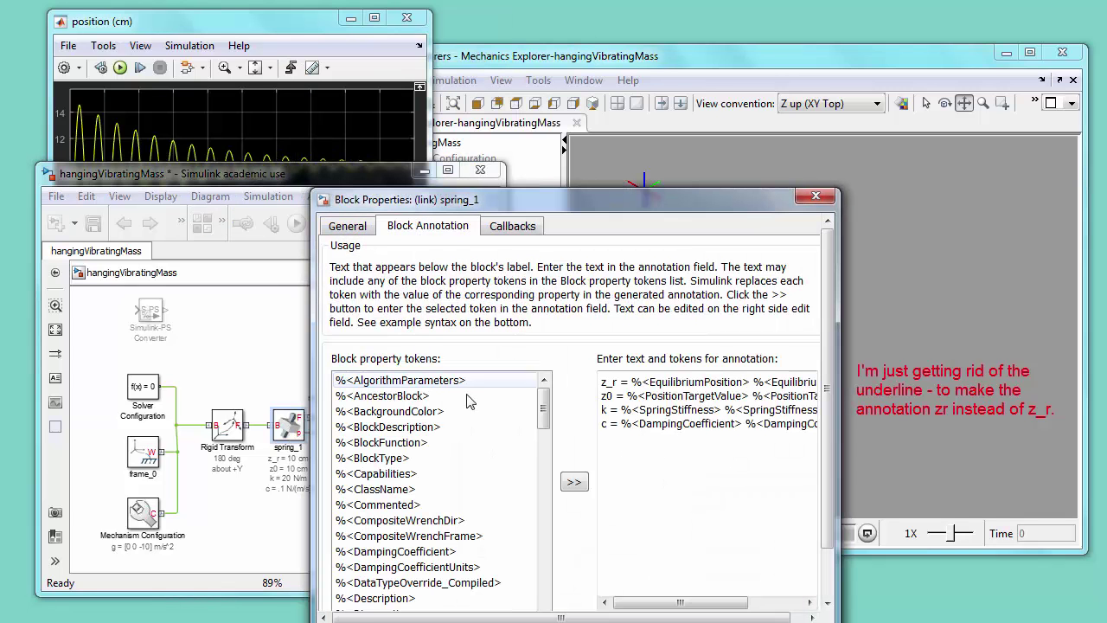
pyautogui.click(613, 383)
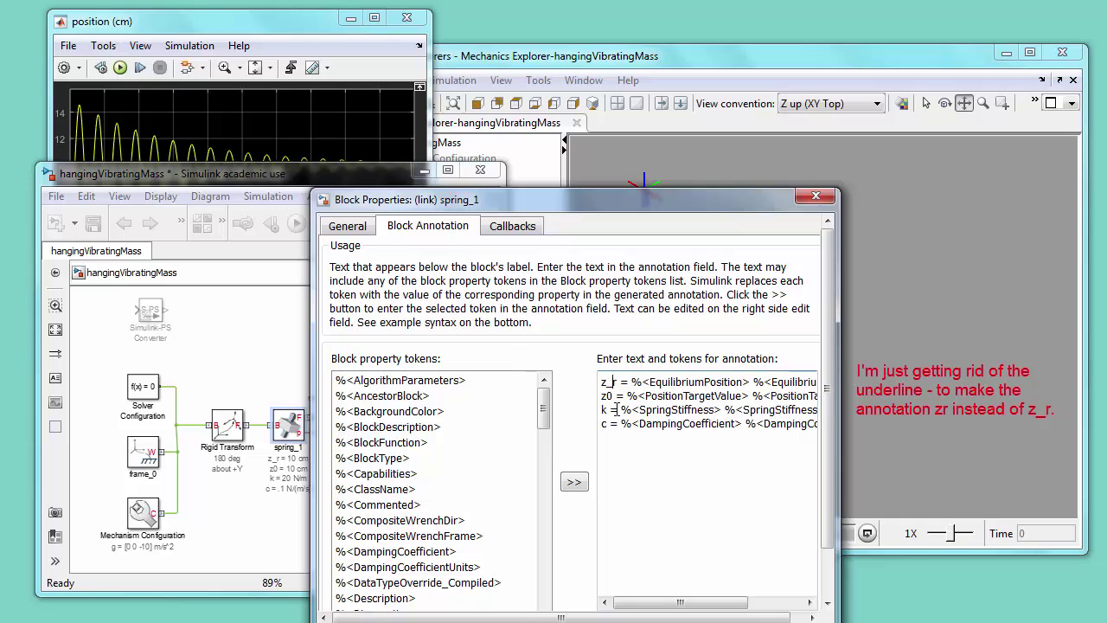
pyautogui.press('BackSpace')
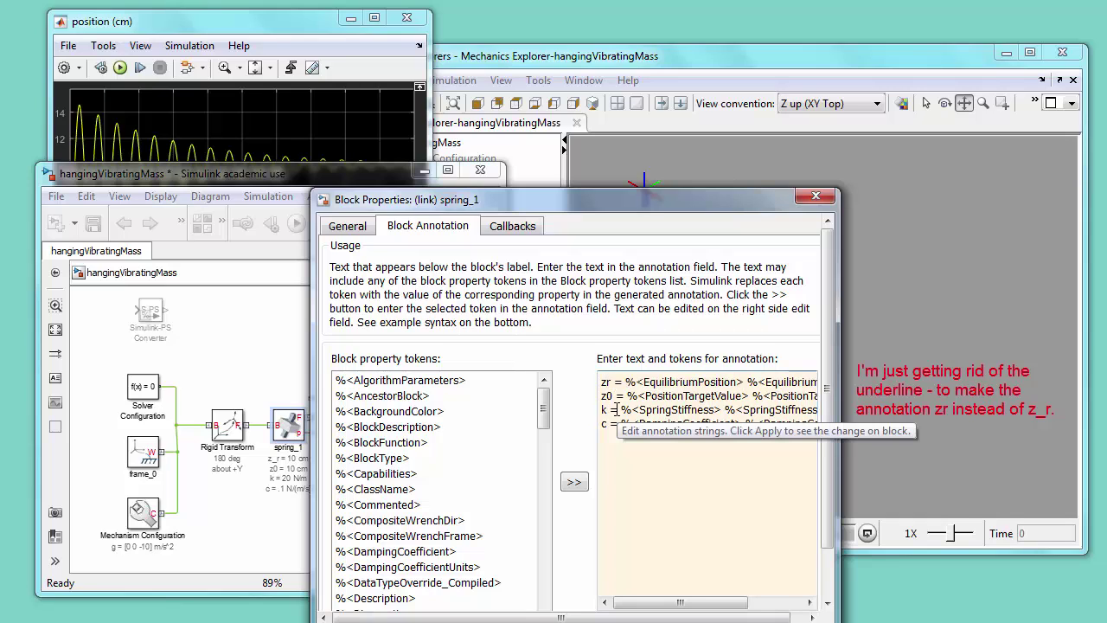
pyautogui.press('Return')
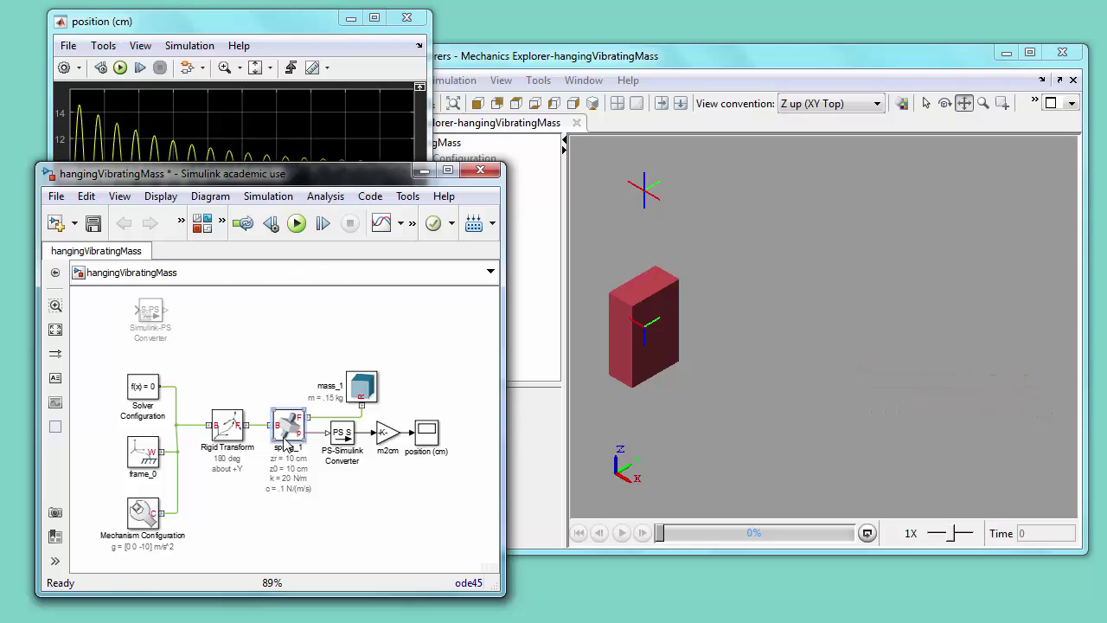
# - Update the diagram and recentre the mass in the Mechanics Explorer 3-D view
pyautogui.click(273, 332)
pyautogui.hotkey('ctrl', 'd')
pyautogui.click(937, 68)
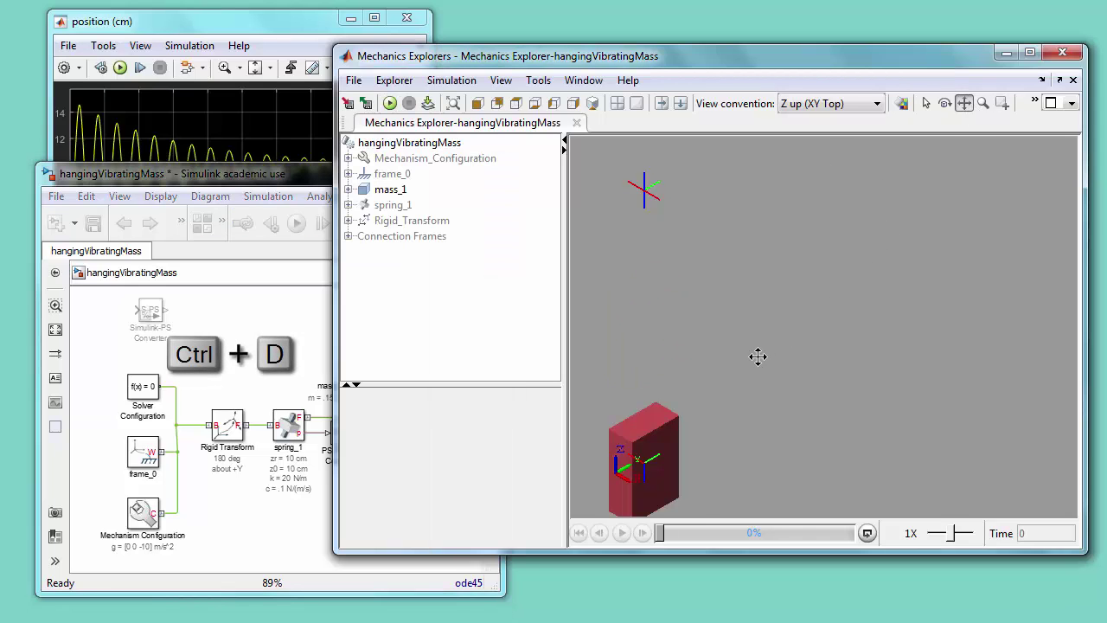
pyautogui.scroll(-4, 758, 359)
pyautogui.moveTo(694, 395); pyautogui.dragTo(655, 323)
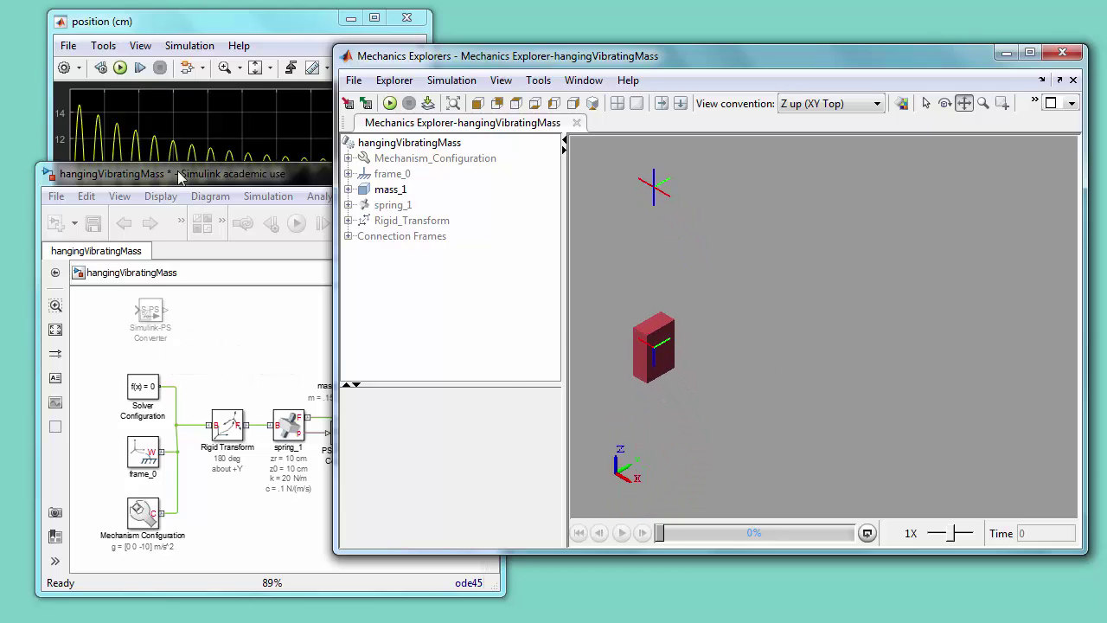
# - Run the simulation and replay the animation from the start alongside the position scope
pyautogui.click(183, 175)
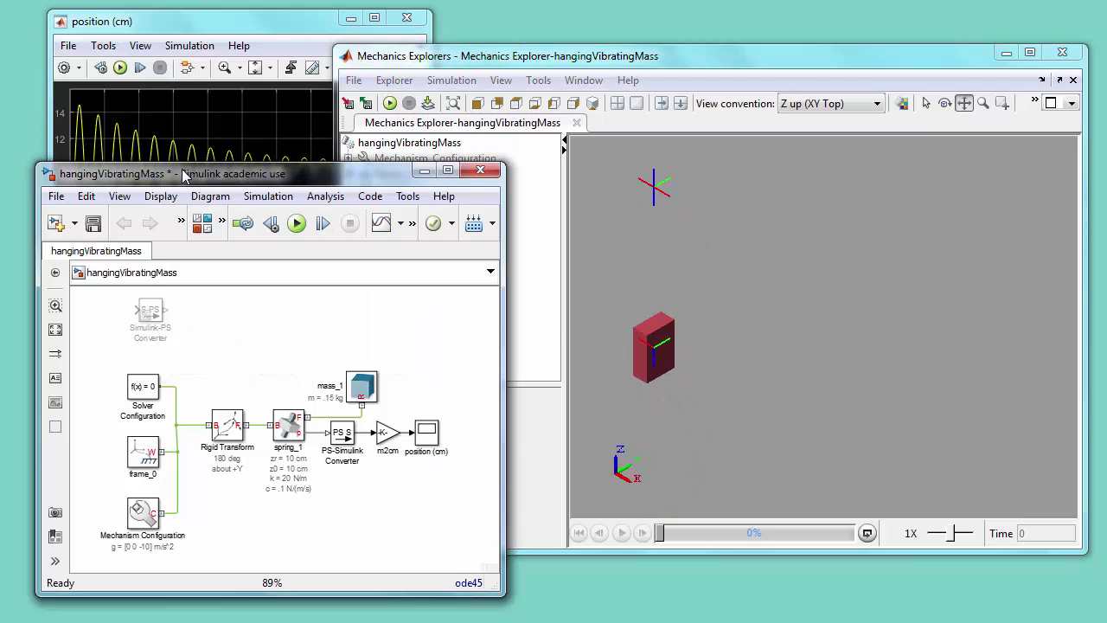
pyautogui.click(296, 224)
pyautogui.click(572, 57)
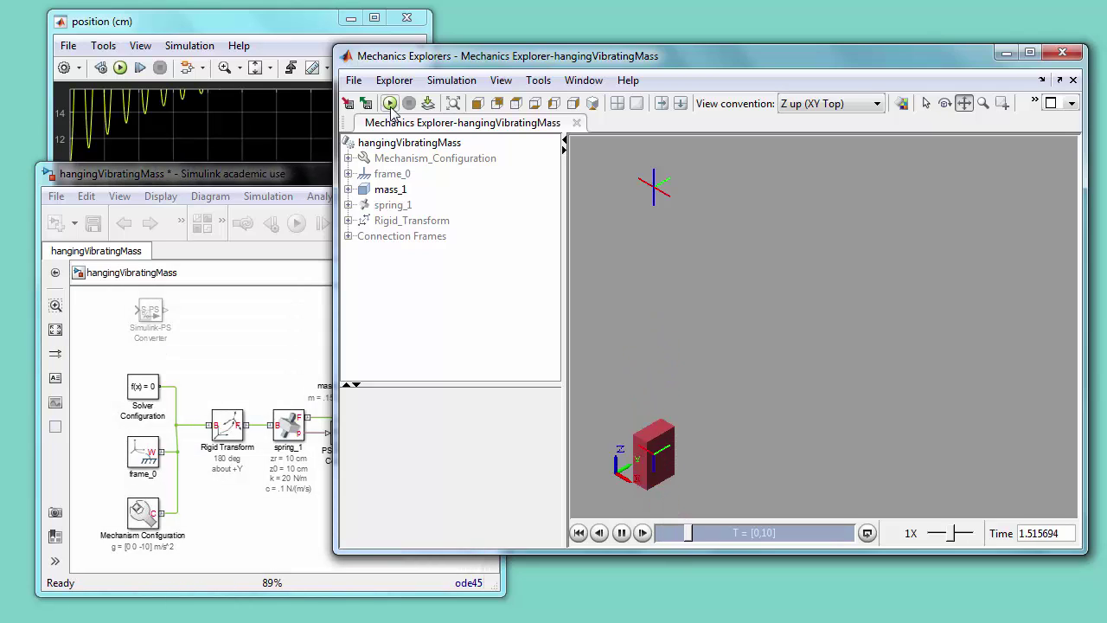
pyautogui.scroll(-2, 752, 271)
pyautogui.scroll(-1, 753, 273)
pyautogui.scroll(-1, 753, 272)
pyautogui.moveTo(753, 274); pyautogui.dragTo(749, 230)
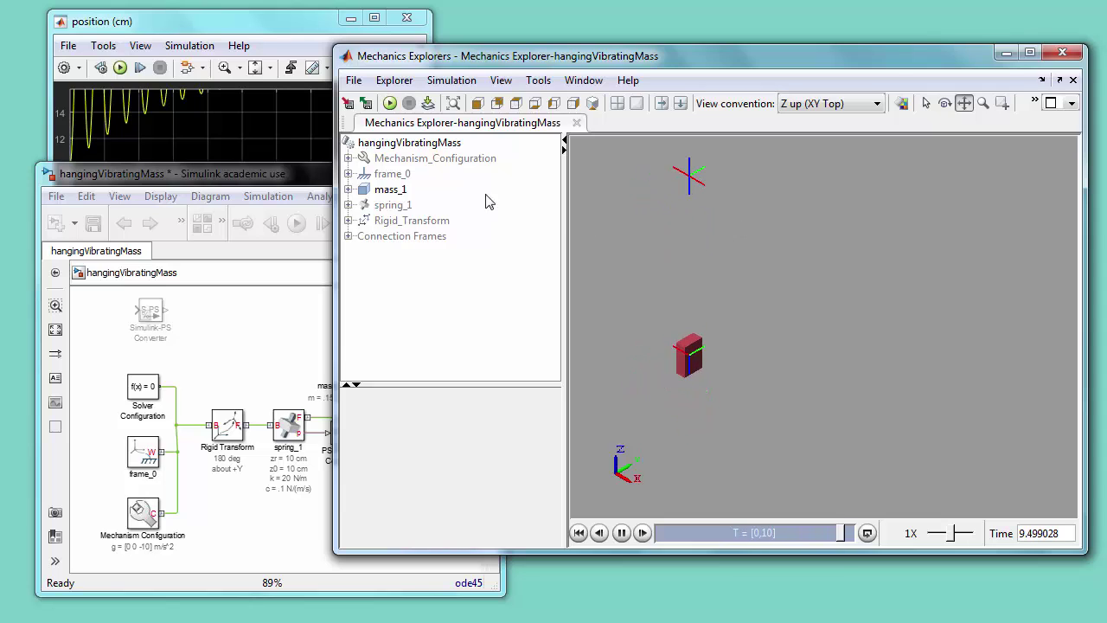
pyautogui.click(390, 103)
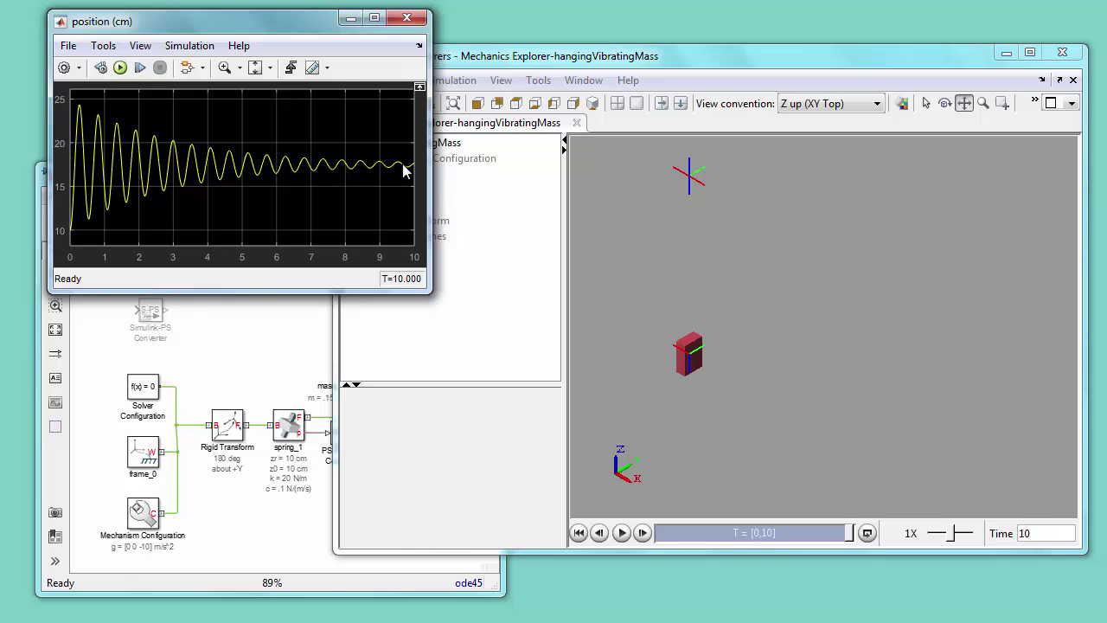
# - Change spring_1's Specify Position target value from 10 cm to 17.5 cm
pyautogui.click(246, 388)
pyautogui.doubleClick(290, 435)
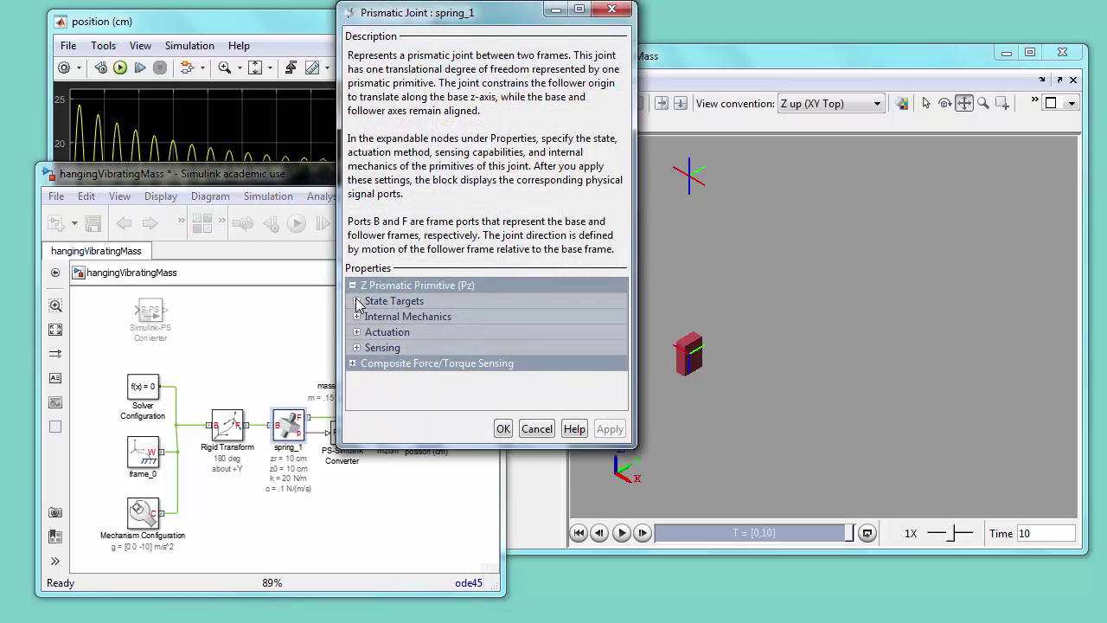
pyautogui.click(357, 301)
pyautogui.click(360, 317)
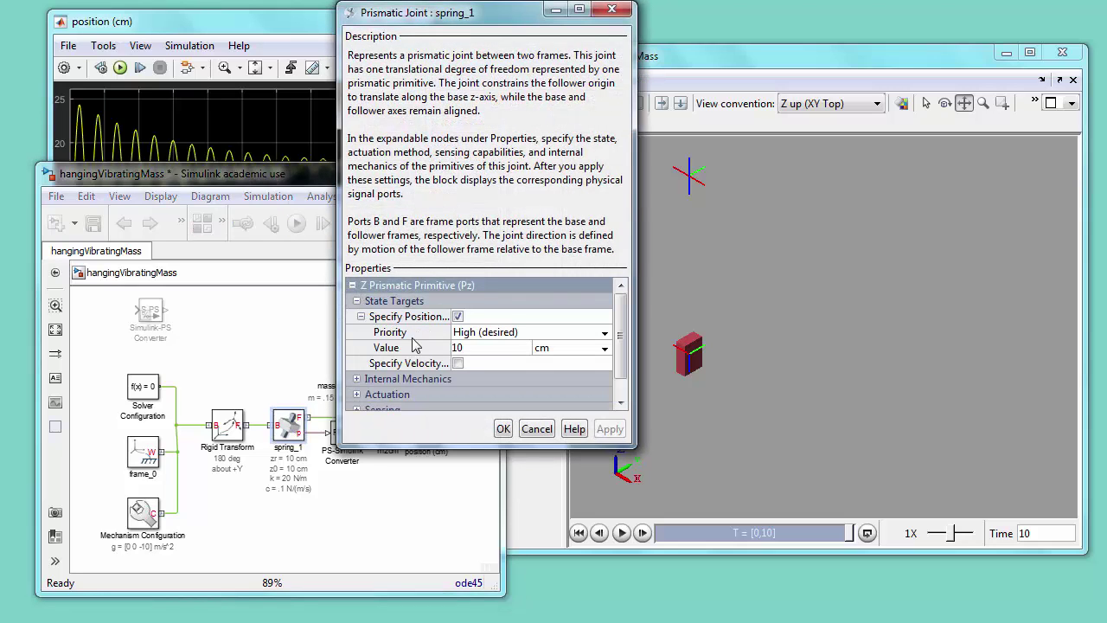
pyautogui.click(470, 348)
pyautogui.write('1')
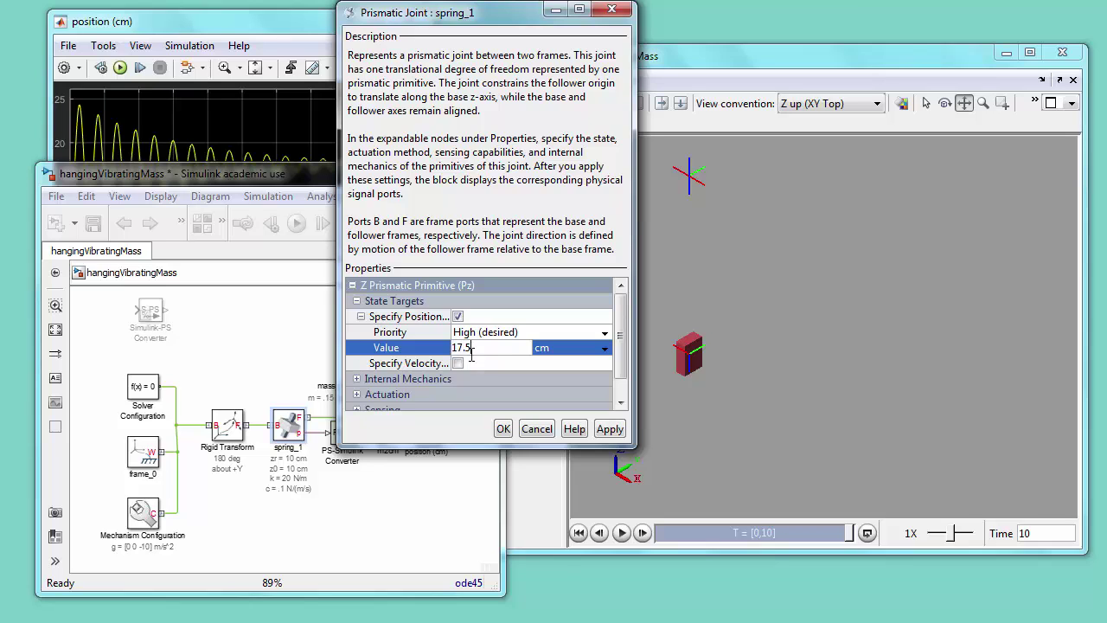
pyautogui.click(500, 429)
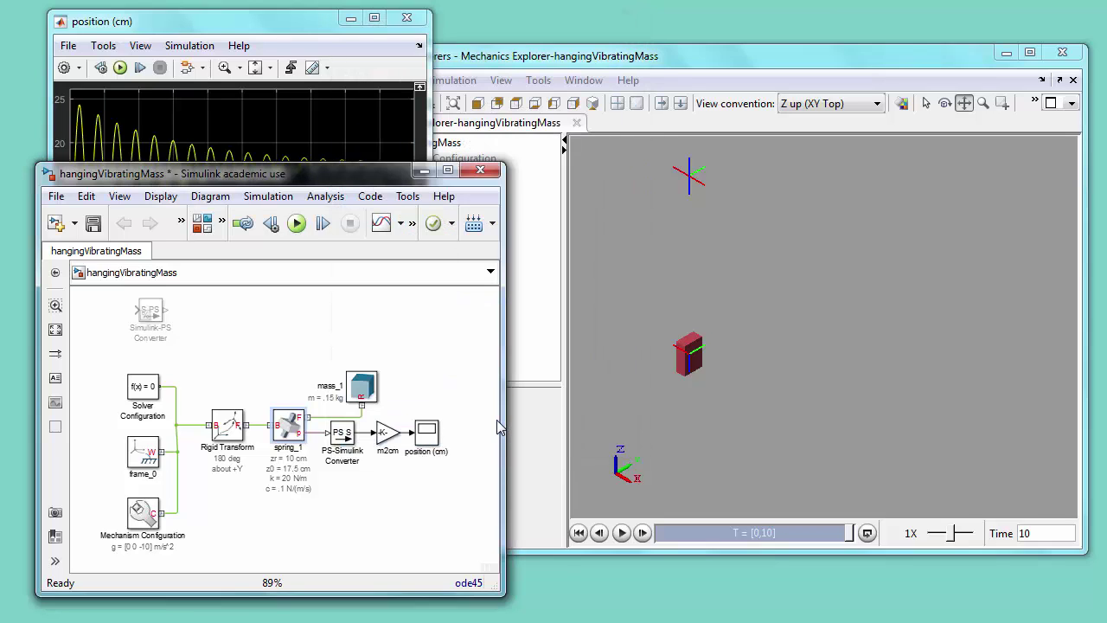
# - Save, run with the 17.5 cm start, check the position scope and restart the animation
pyautogui.click(95, 224)
pyautogui.click(297, 224)
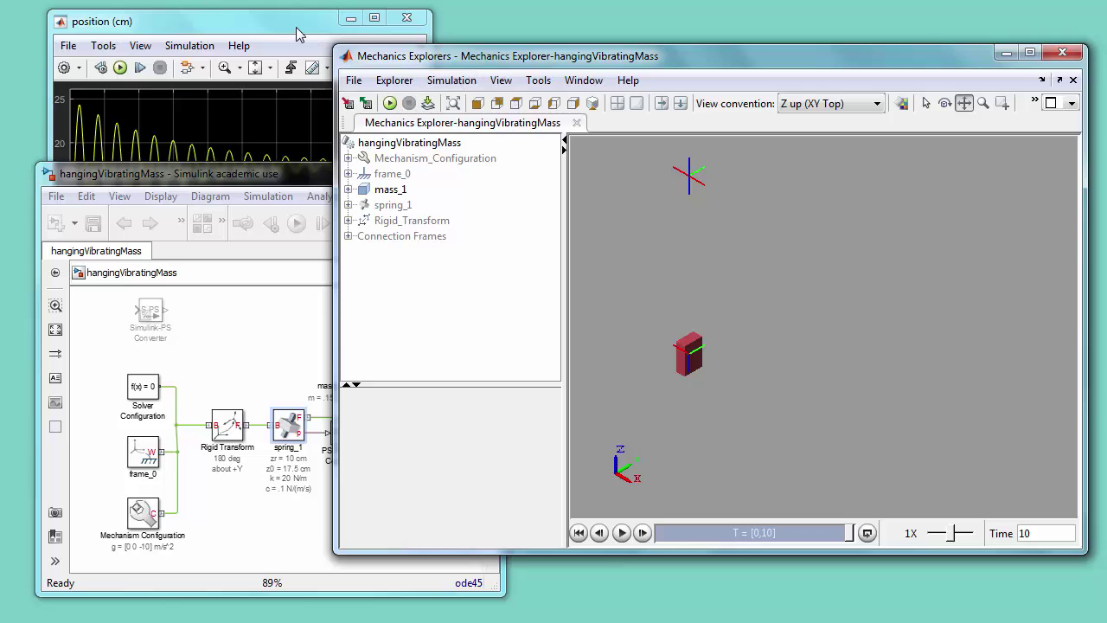
pyautogui.click(297, 27)
pyautogui.click(512, 64)
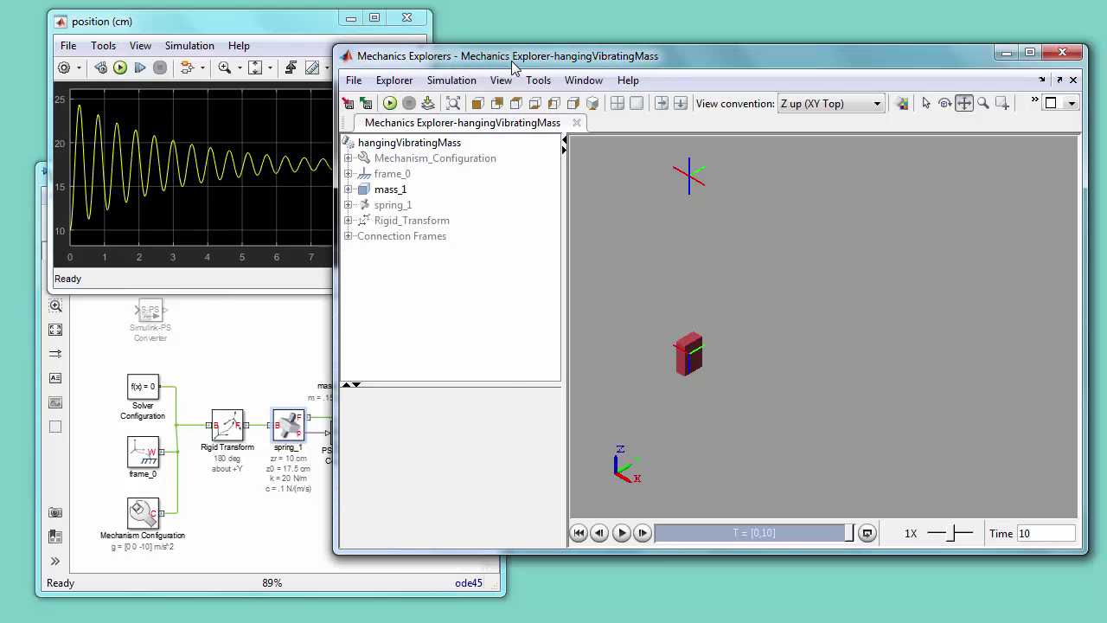
pyautogui.click(389, 103)
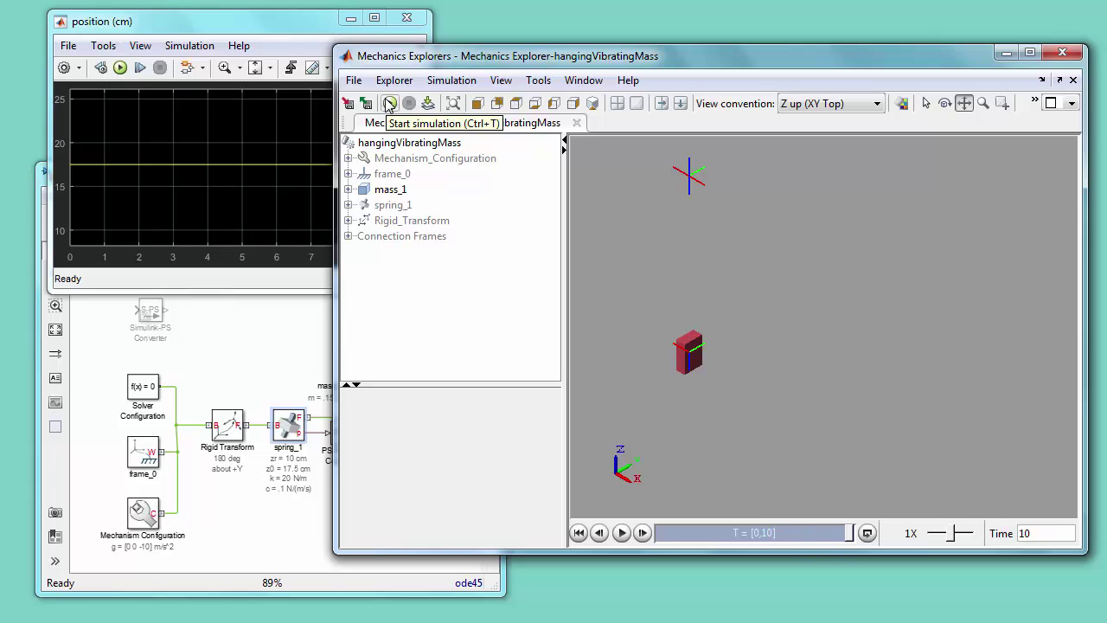
# - Change spring_1's Specify Position value from 17.5 cm to 18.5 cm
pyautogui.doubleClick(288, 424)
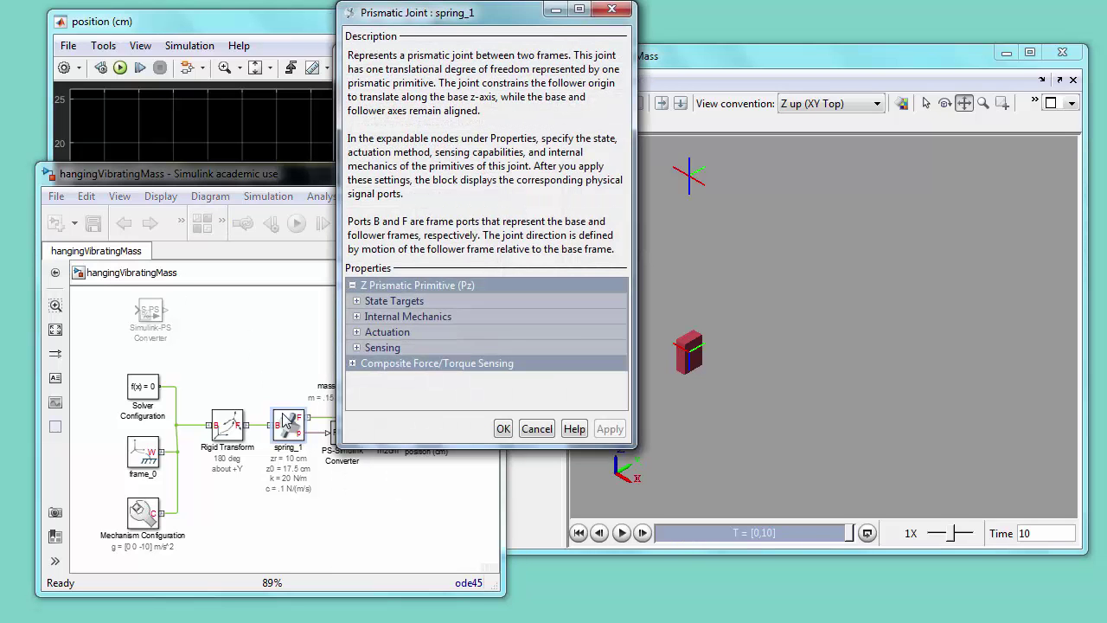
pyautogui.click(357, 301)
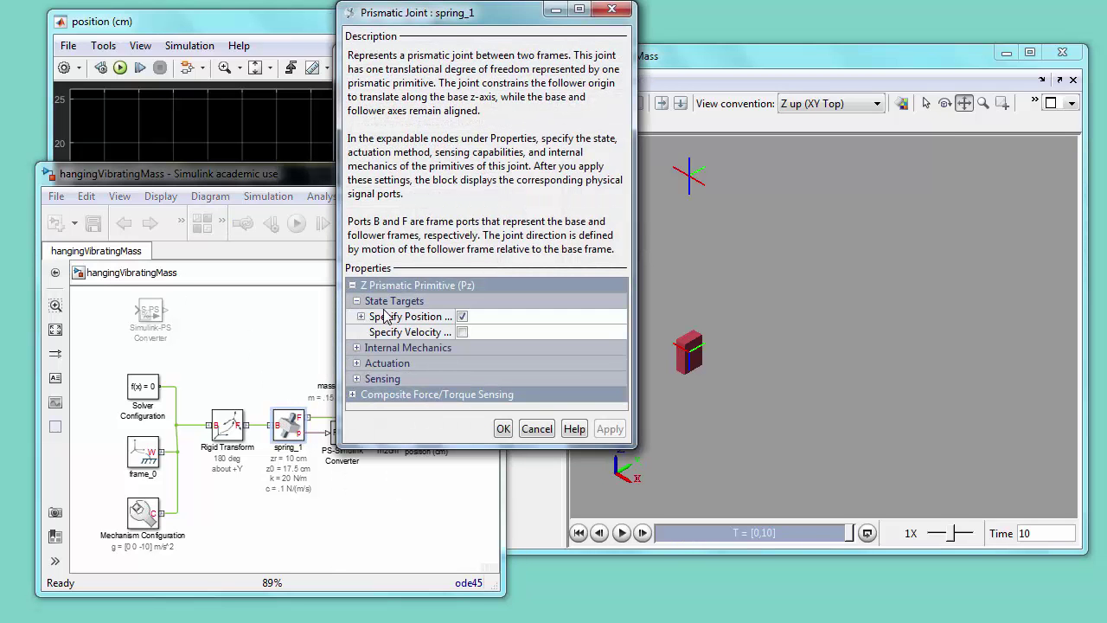
pyautogui.click(361, 317)
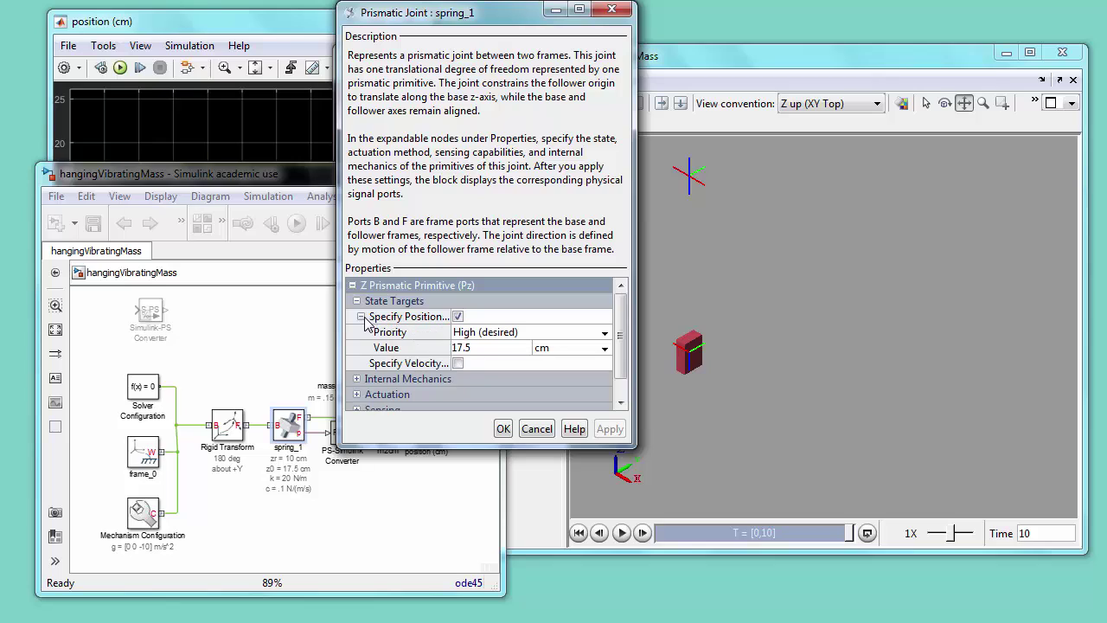
pyautogui.click(481, 348)
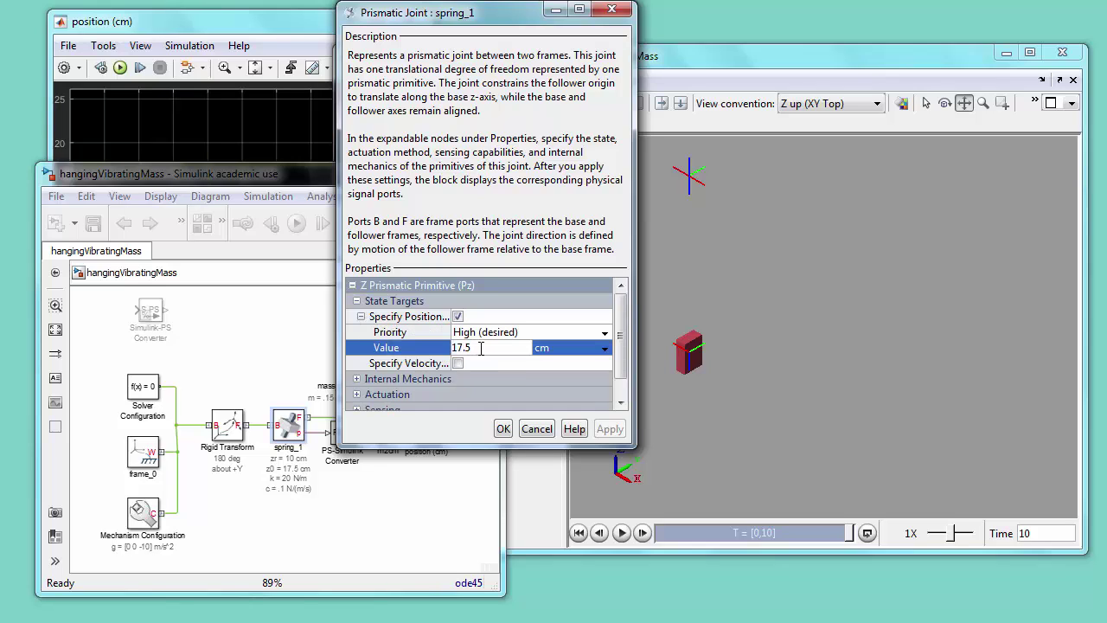
pyautogui.press('BackSpace')
pyautogui.write('8')
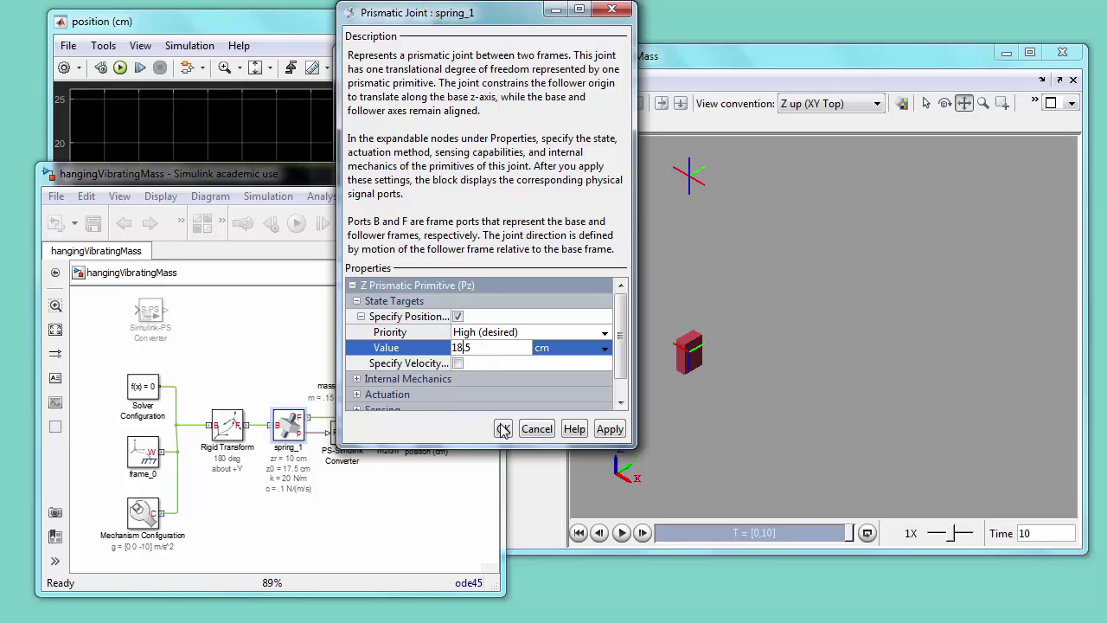
pyautogui.click(504, 430)
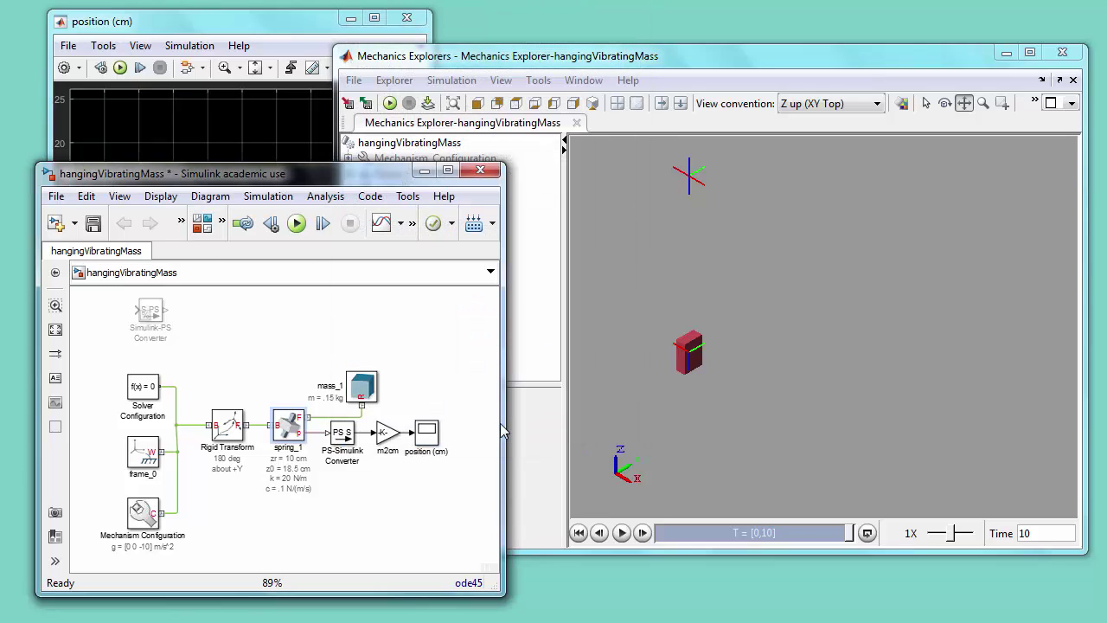
# - Save the model, update the diagram, run the simulation and view the position scope
pyautogui.click(94, 223)
pyautogui.click(277, 322)
pyautogui.hotkey('ctrl', 'd')
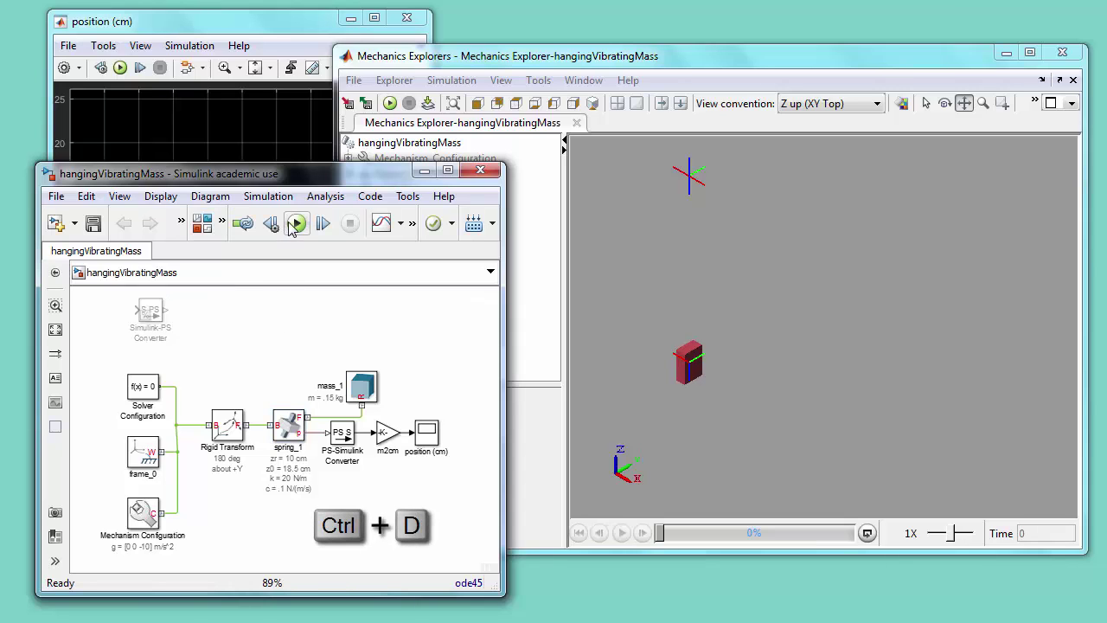
pyautogui.click(296, 224)
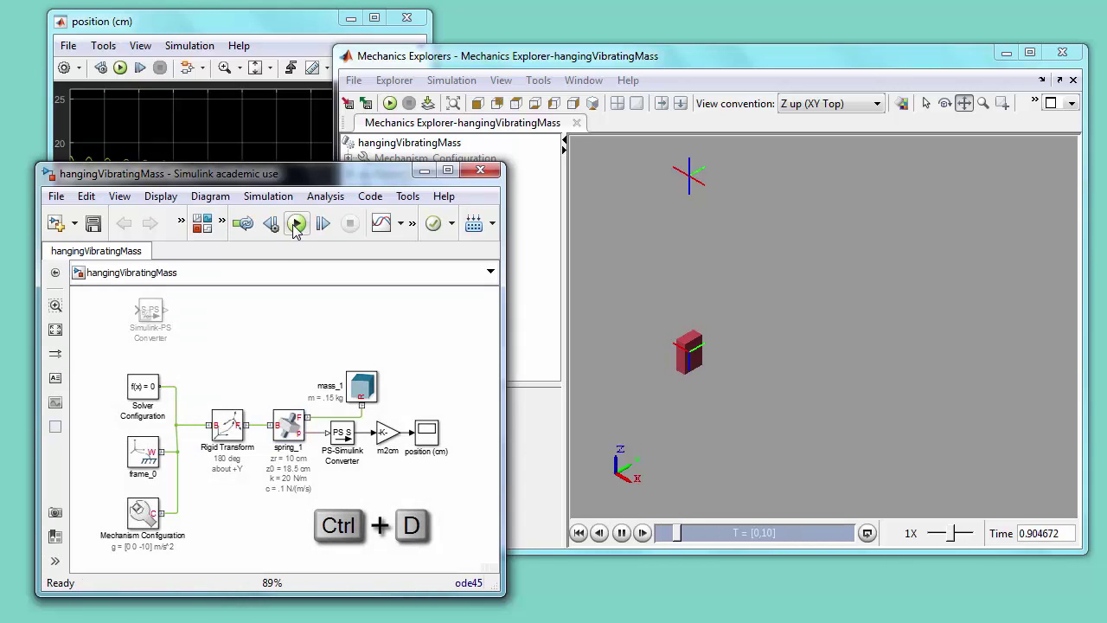
pyautogui.click(242, 26)
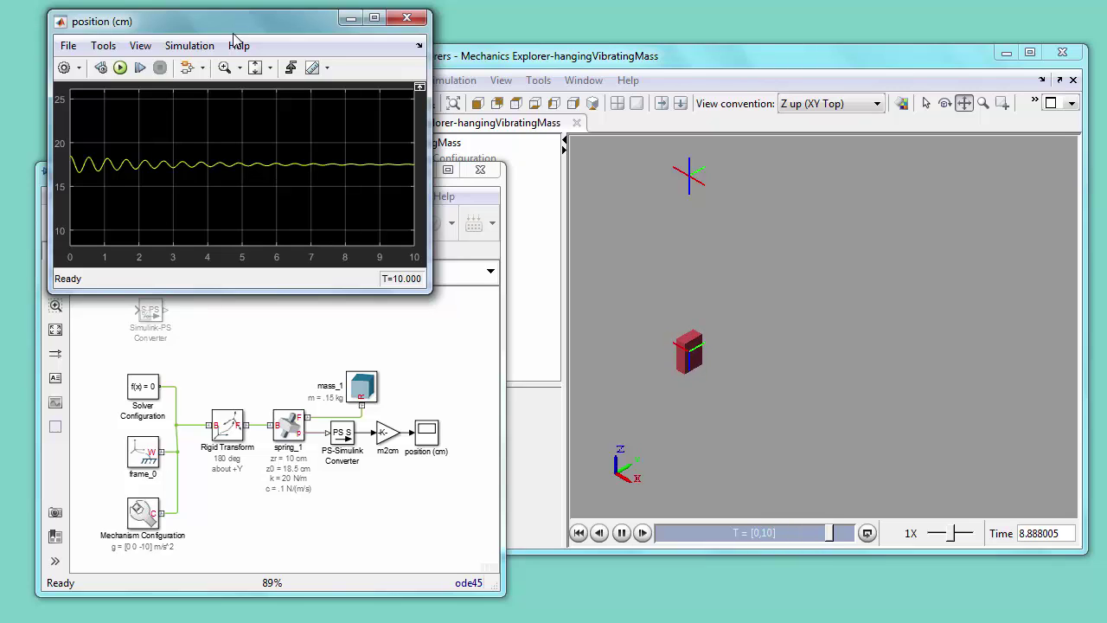
# - Save the hangingVibratingMass model as a copy named inclinedVibratingMass
pyautogui.hotkey('alt', 'Tab')
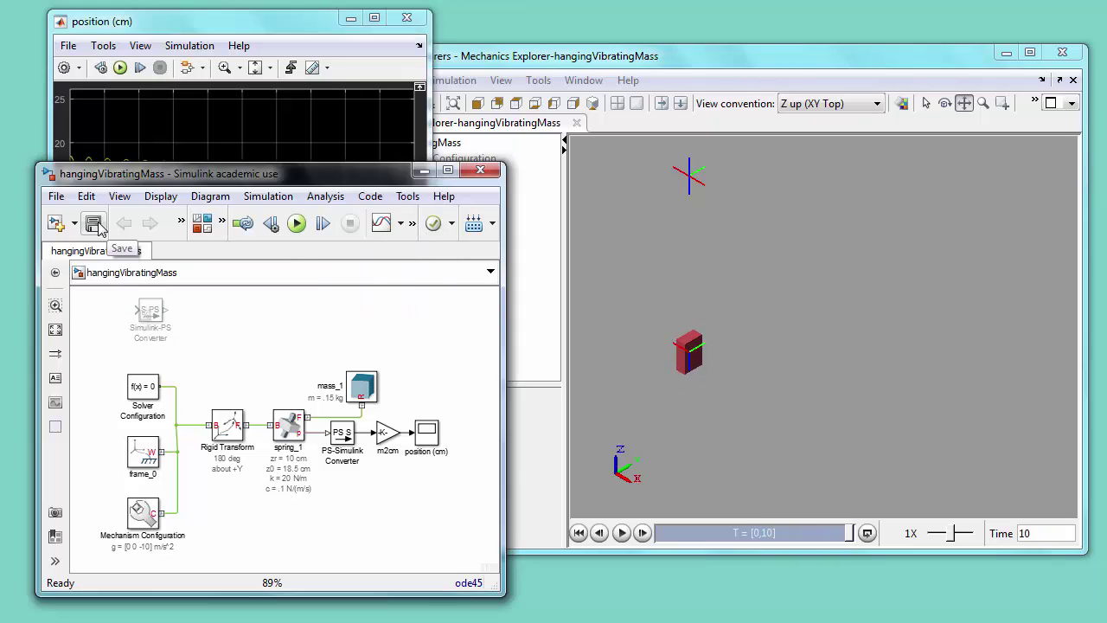
pyautogui.click(55, 197)
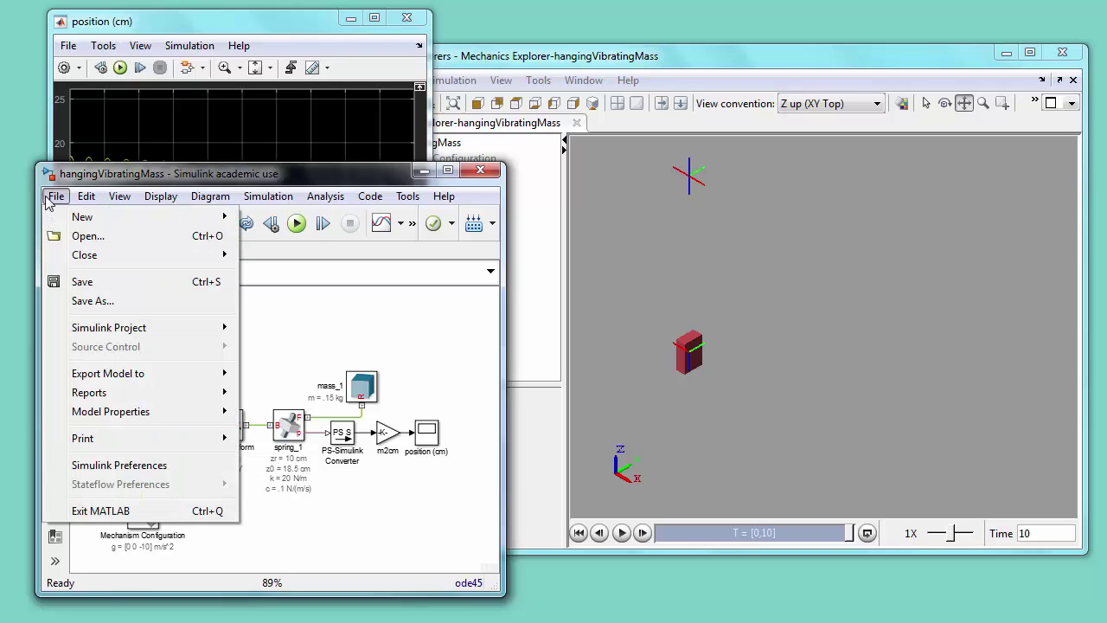
pyautogui.click(90, 300)
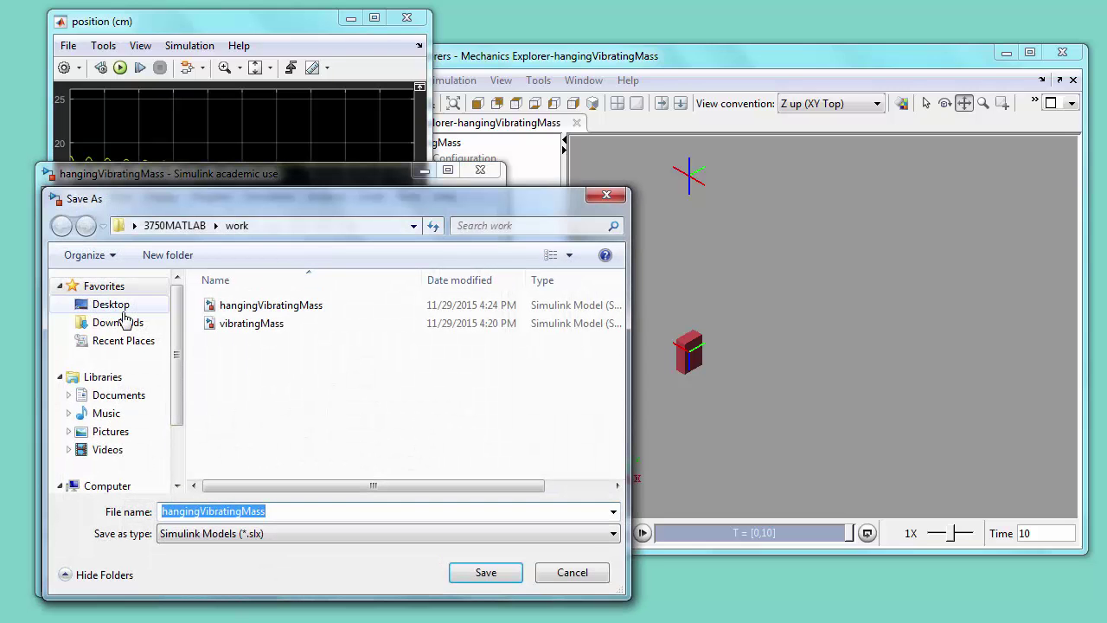
pyautogui.click(199, 512)
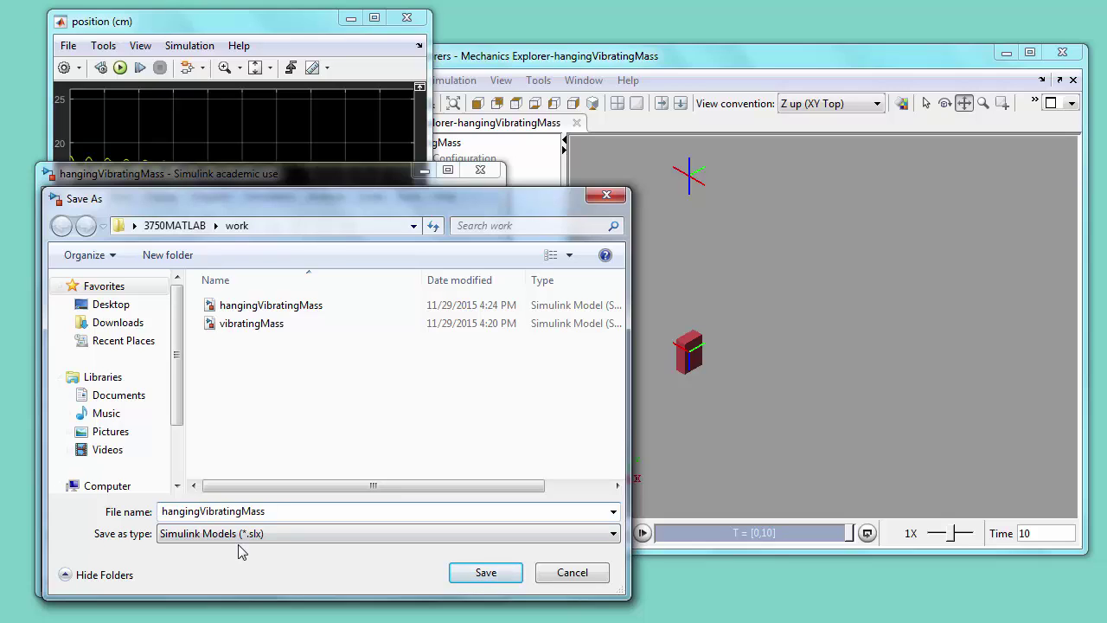
pyautogui.press('BackSpace')
pyautogui.press('BackSpace')
pyautogui.press('BackSpace')
pyautogui.press('BackSpace')
pyautogui.press('BackSpace')
pyautogui.press('BackSpace')
pyautogui.press('BackSpace')
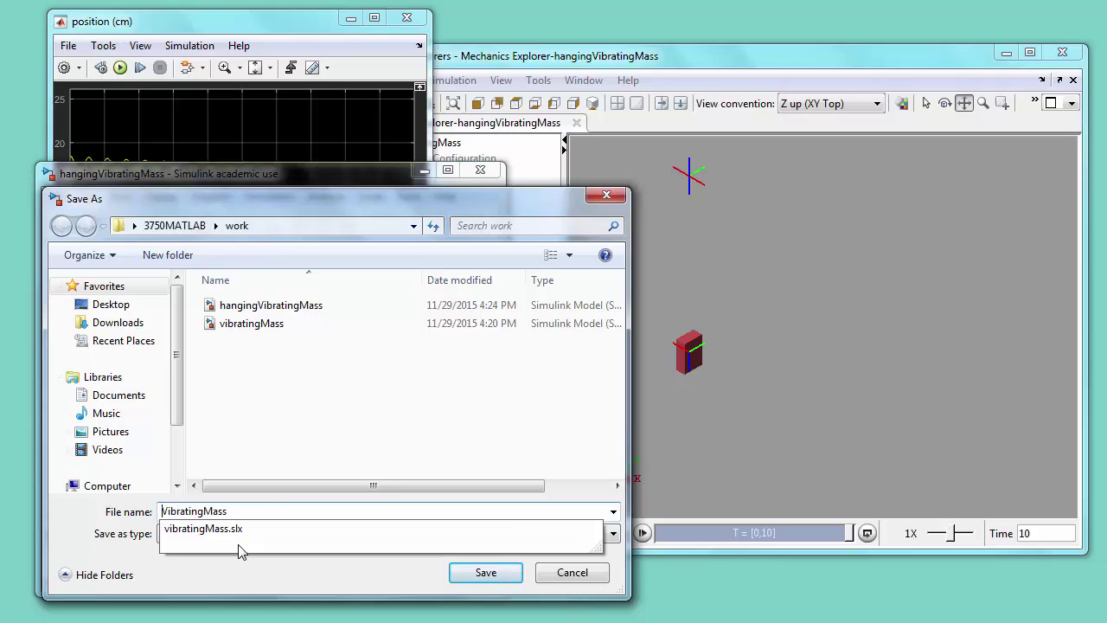
pyautogui.write('inclinedV')
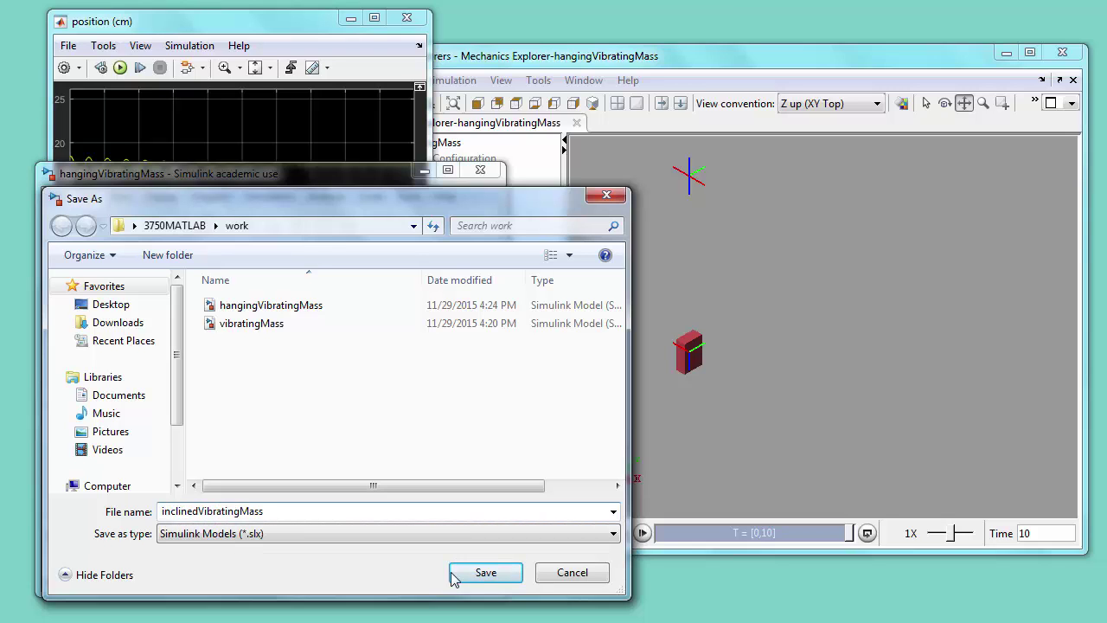
pyautogui.click(467, 578)
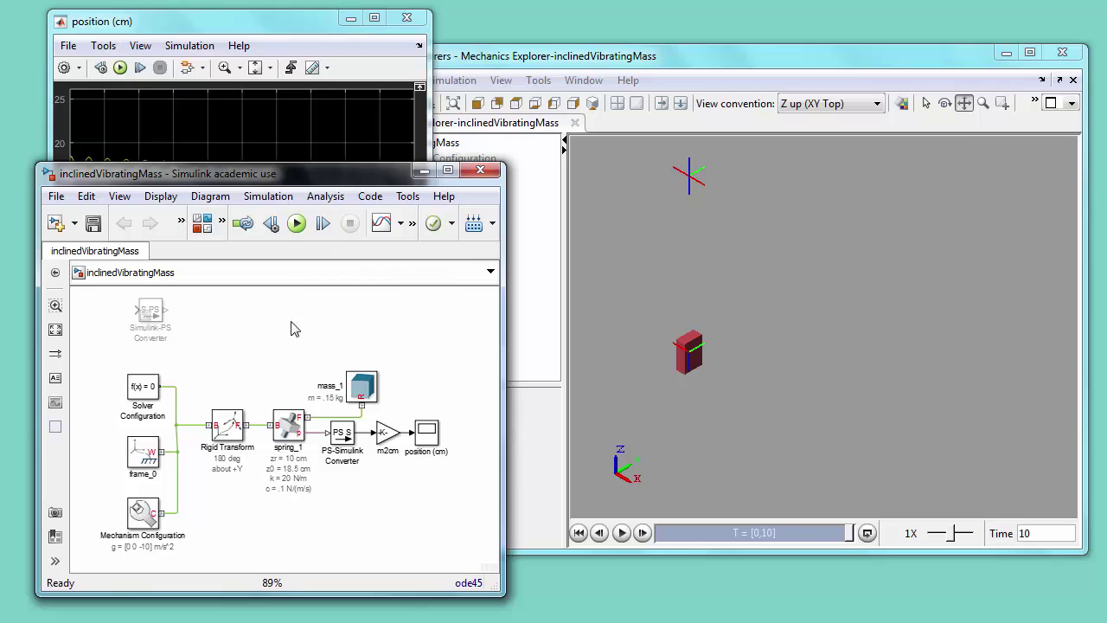
# - Set the Rigid Transform rotation angle to 120 deg about +Y
pyautogui.click(229, 431)
pyautogui.doubleClick(229, 431)
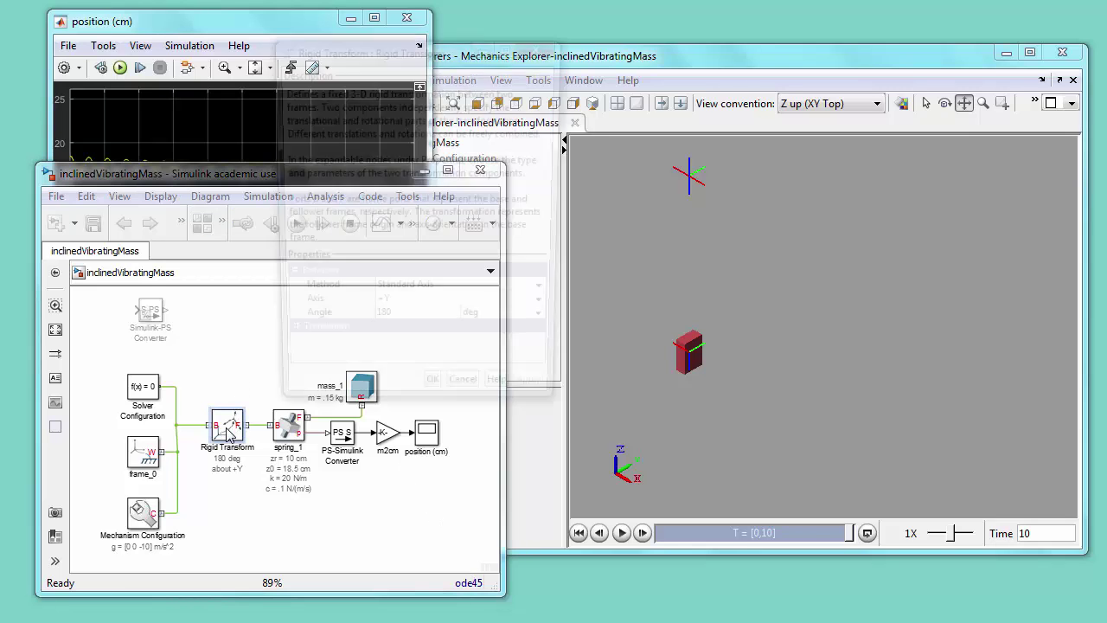
pyautogui.click(400, 329)
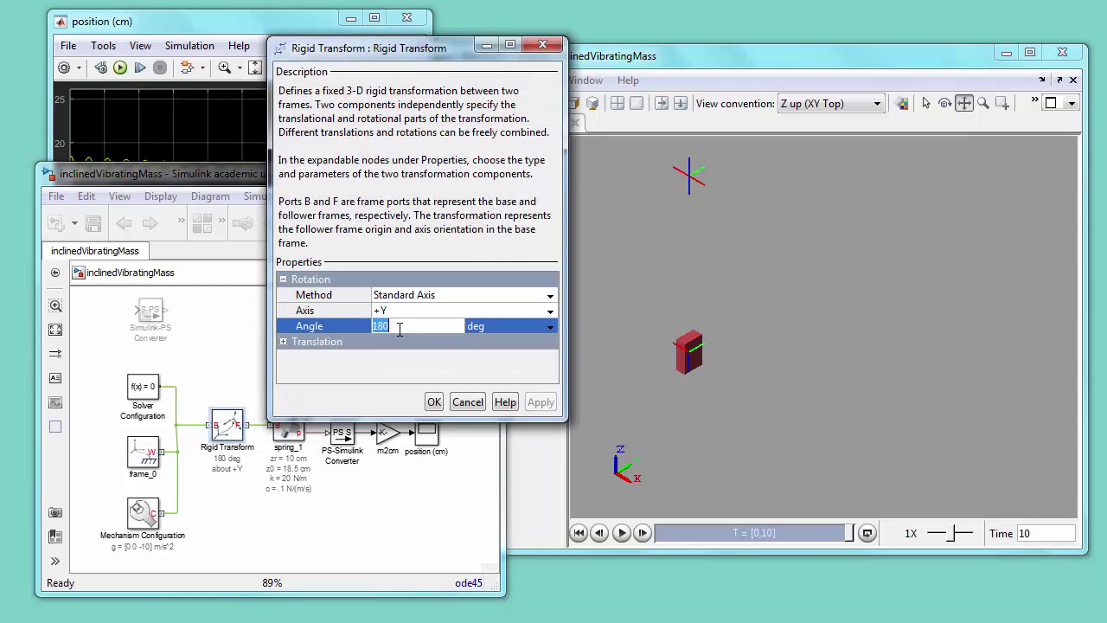
pyautogui.write('12')
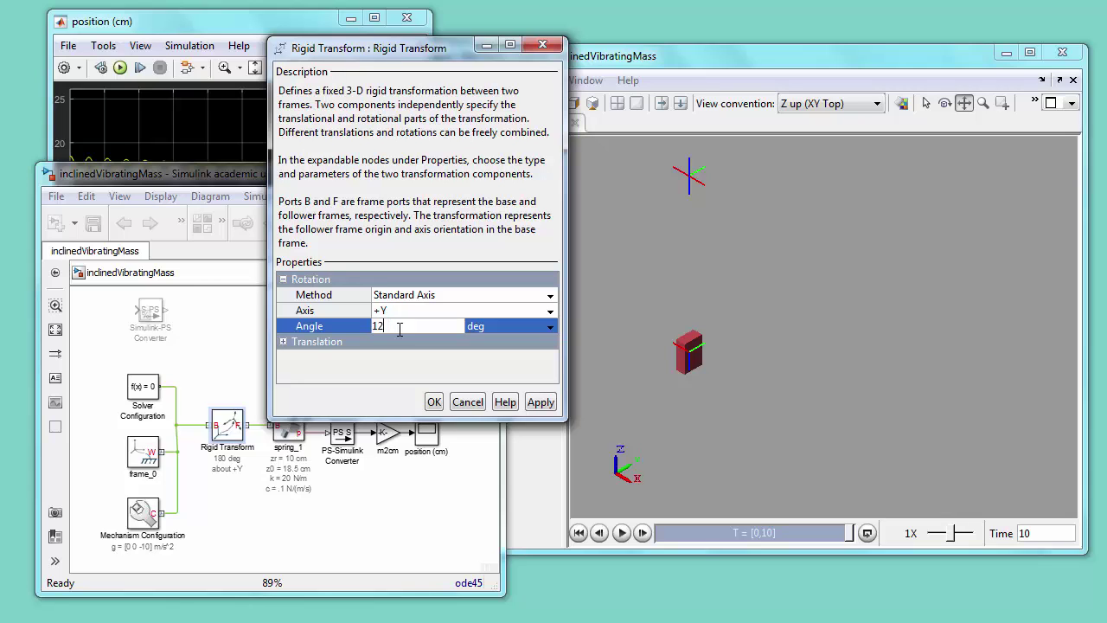
pyautogui.click(435, 405)
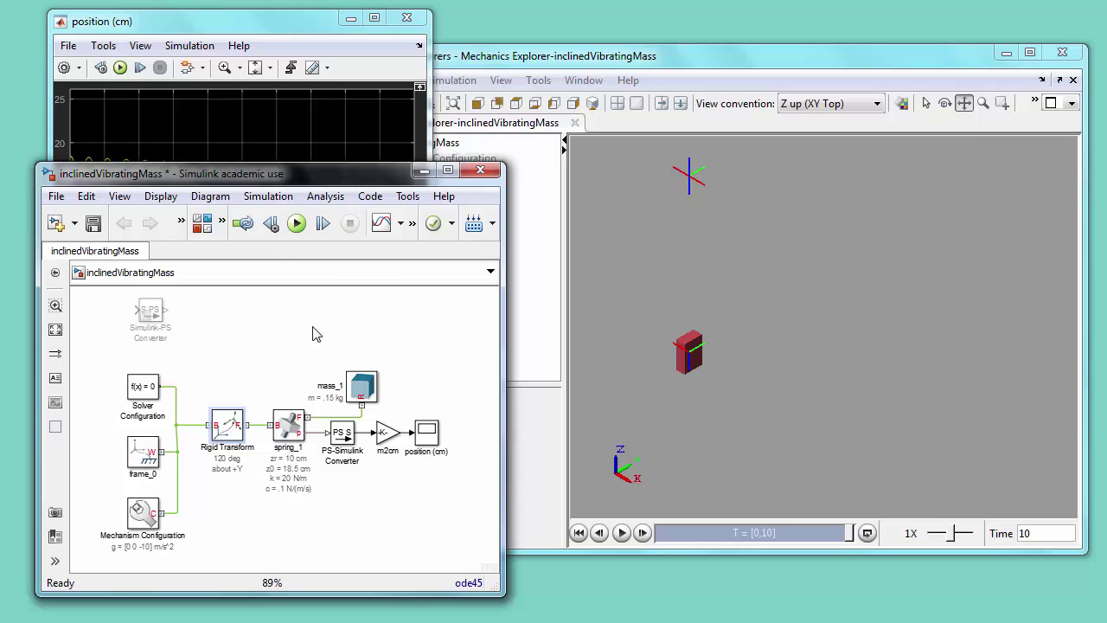
# - Update the diagram and view the tilted mass in a standard Mechanics Explorer orientation
pyautogui.click(278, 200)
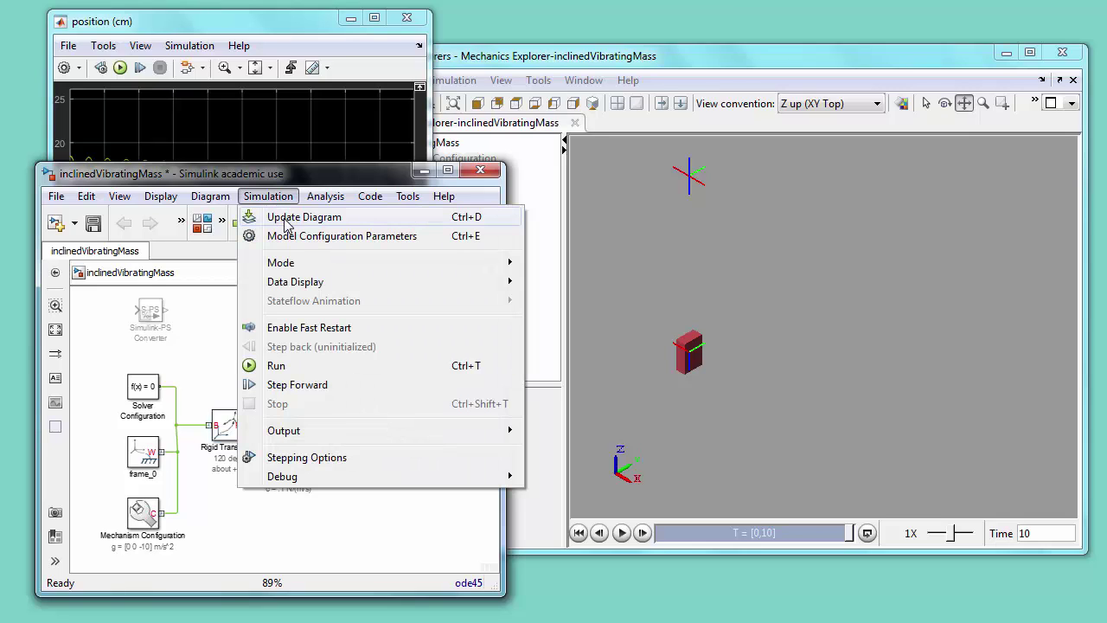
pyautogui.click(287, 223)
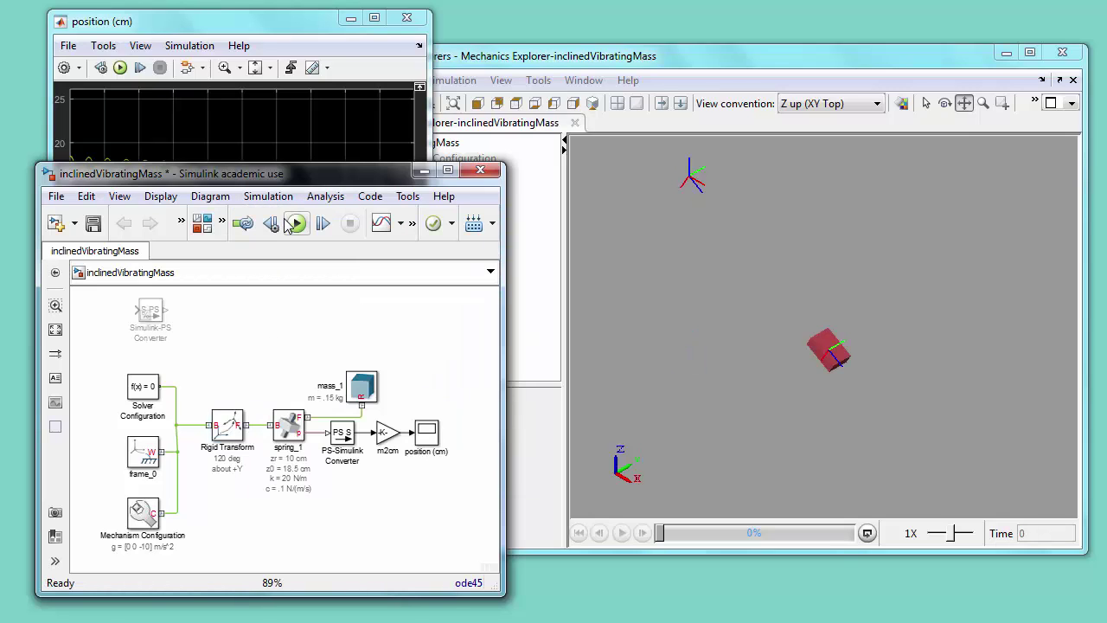
pyautogui.click(752, 70)
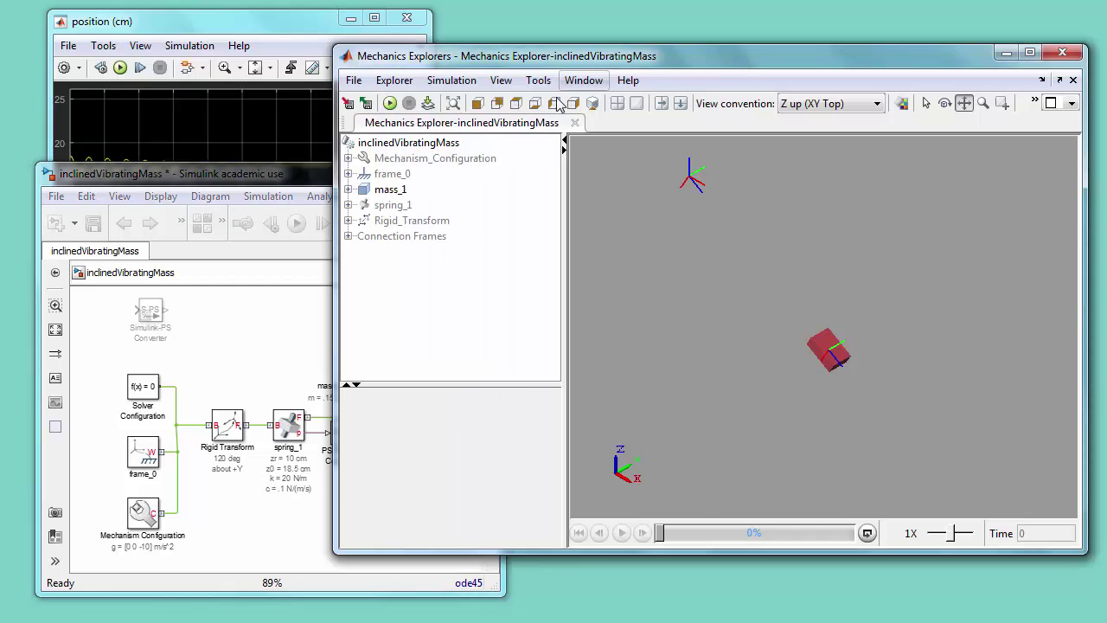
pyautogui.click(478, 104)
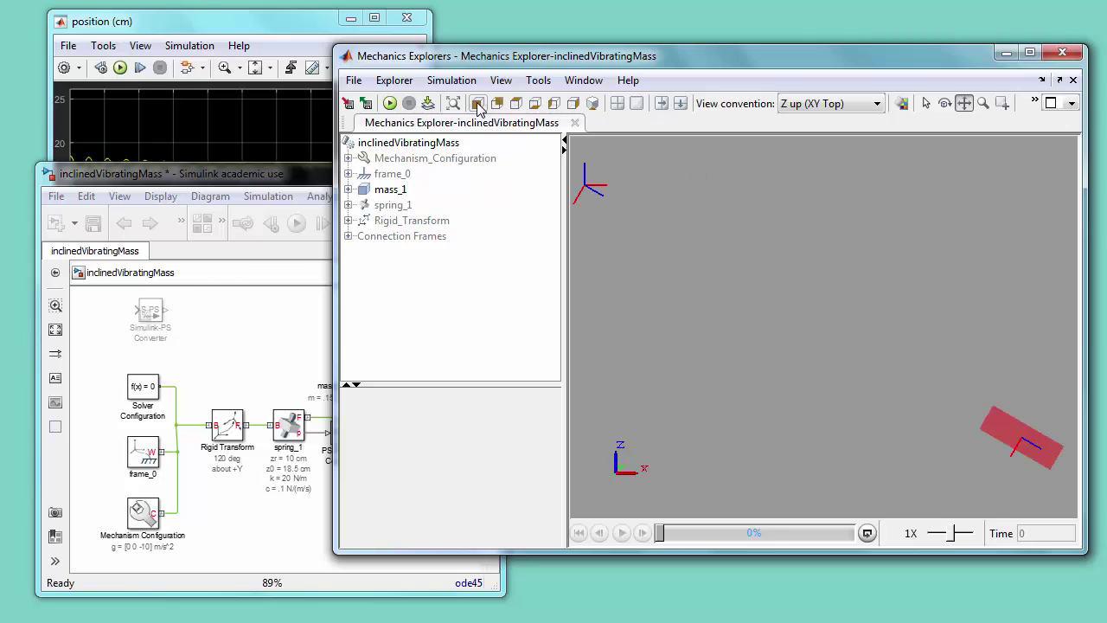
pyautogui.scroll(-4, 808, 250)
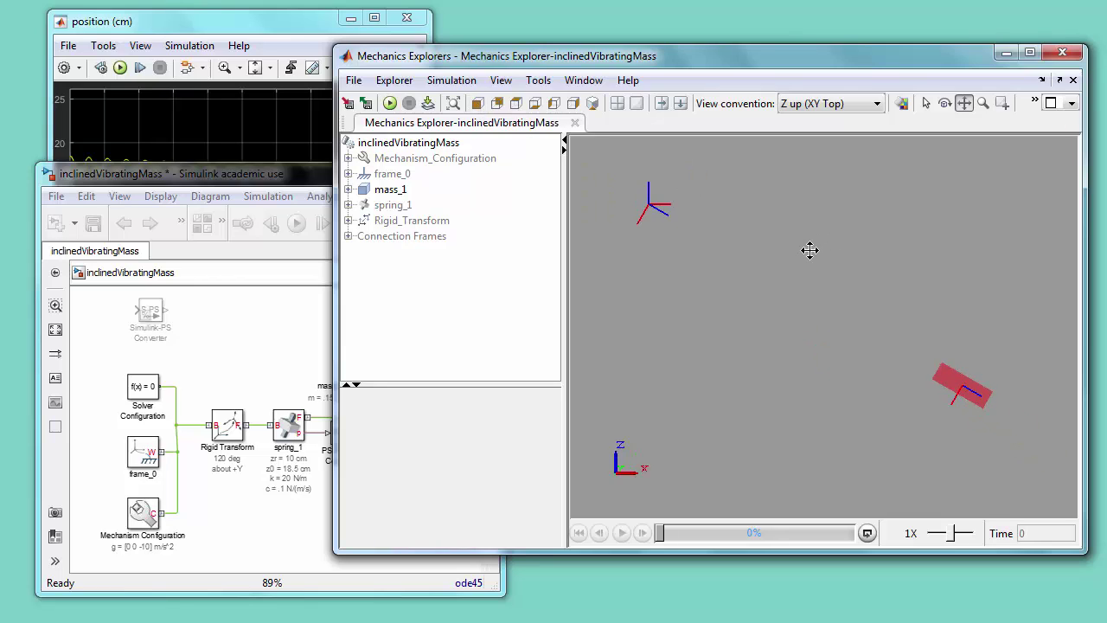
pyautogui.scroll(-3, 809, 251)
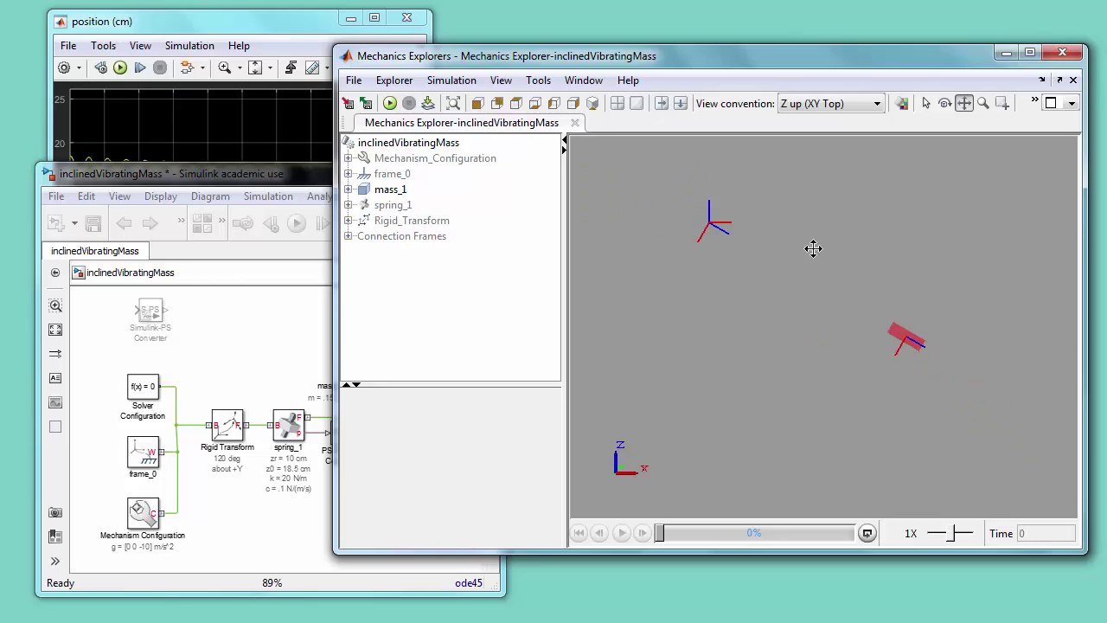
pyautogui.moveTo(813, 248); pyautogui.dragTo(733, 228)
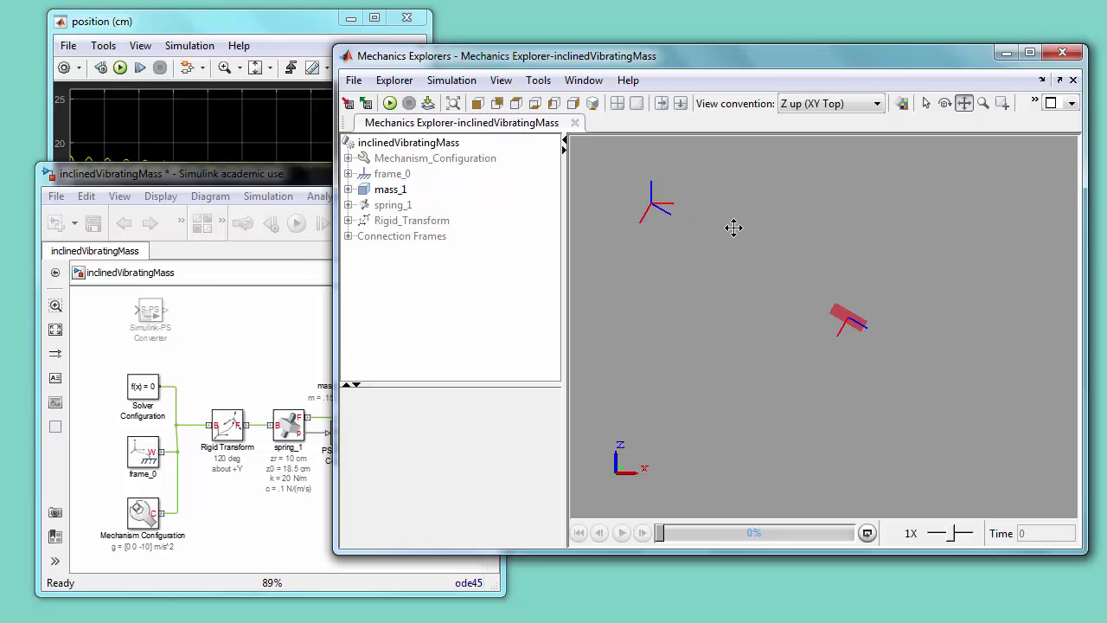
# - Change spring_1's Specify Position value from 18.5 cm to 13.75 cm
pyautogui.doubleClick(289, 423)
pyautogui.click(356, 301)
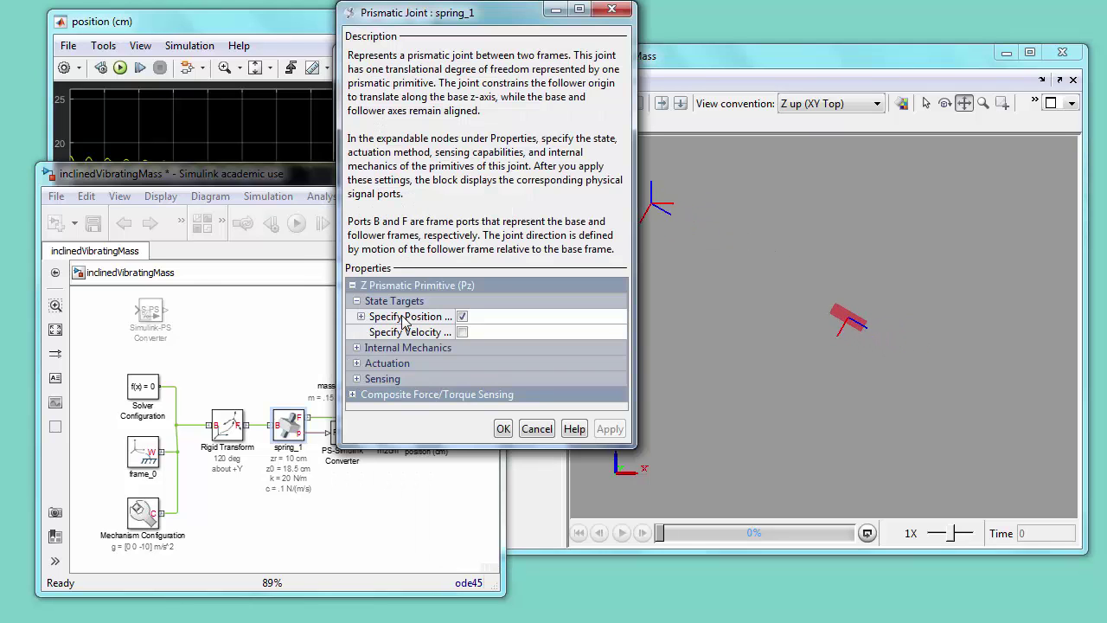
pyautogui.click(361, 316)
pyautogui.click(495, 348)
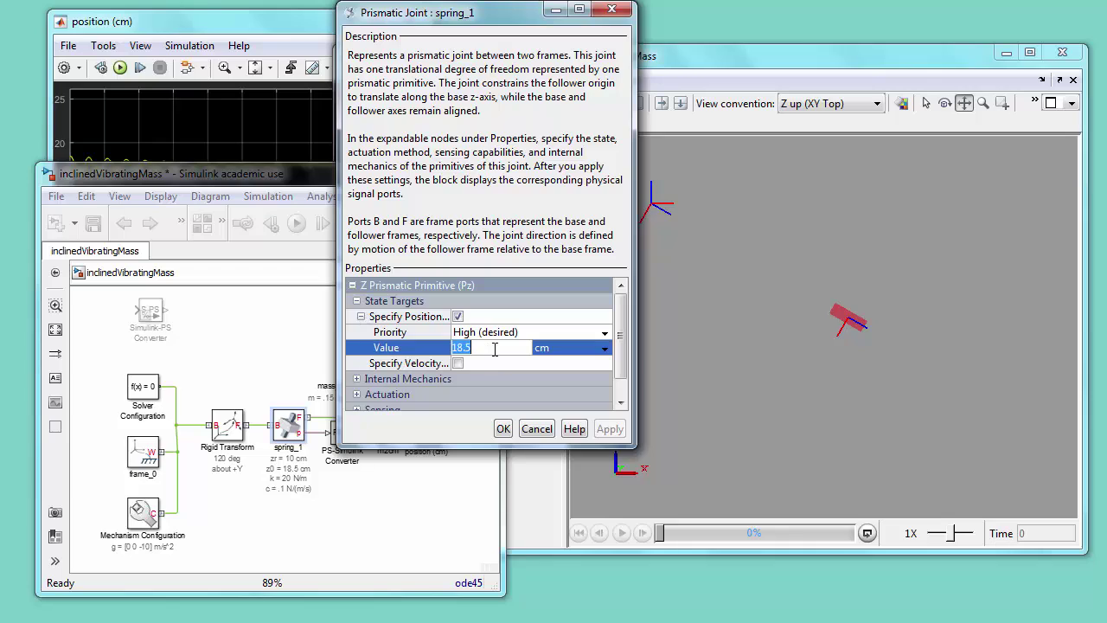
pyautogui.write('13')
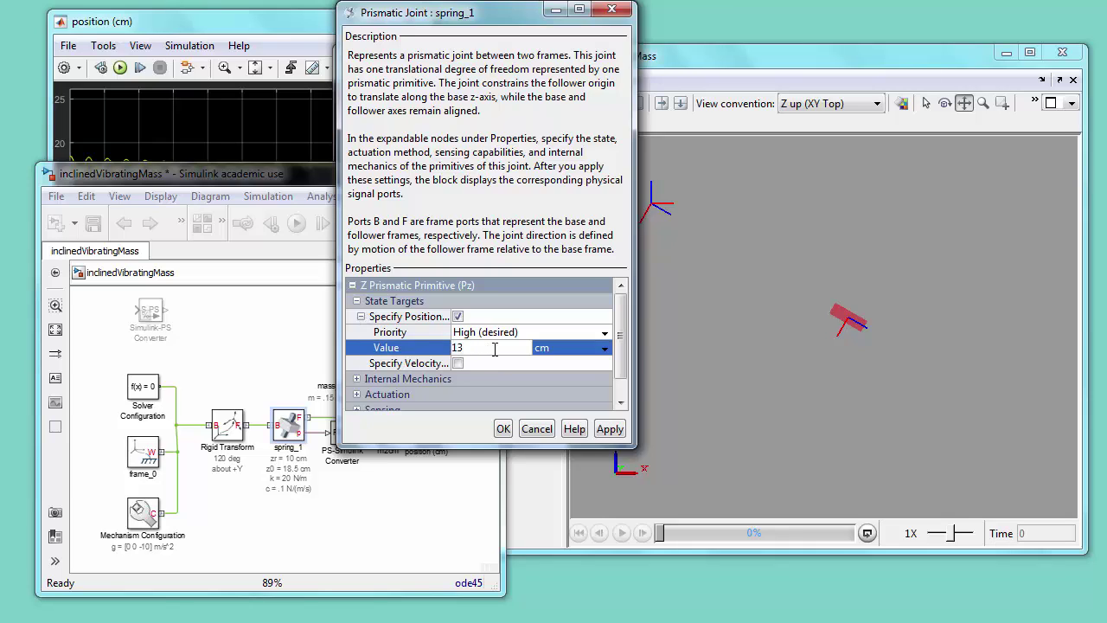
pyautogui.click(503, 429)
# - Update the diagram and play the inclined mass animation in Mechanics Explorer
pyautogui.click(268, 196)
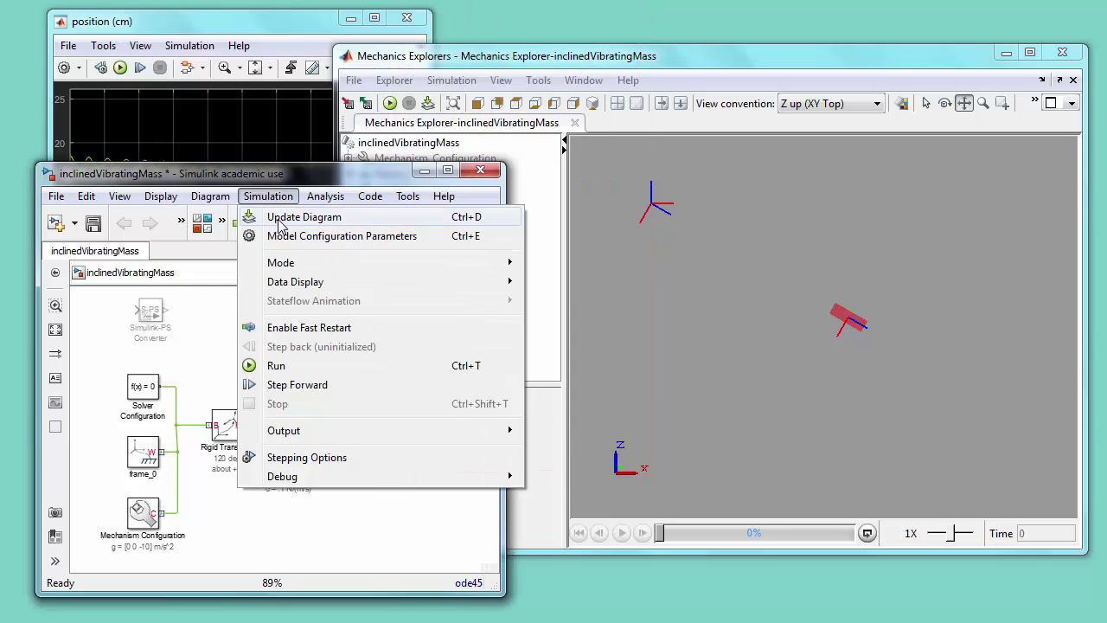
pyautogui.click(280, 223)
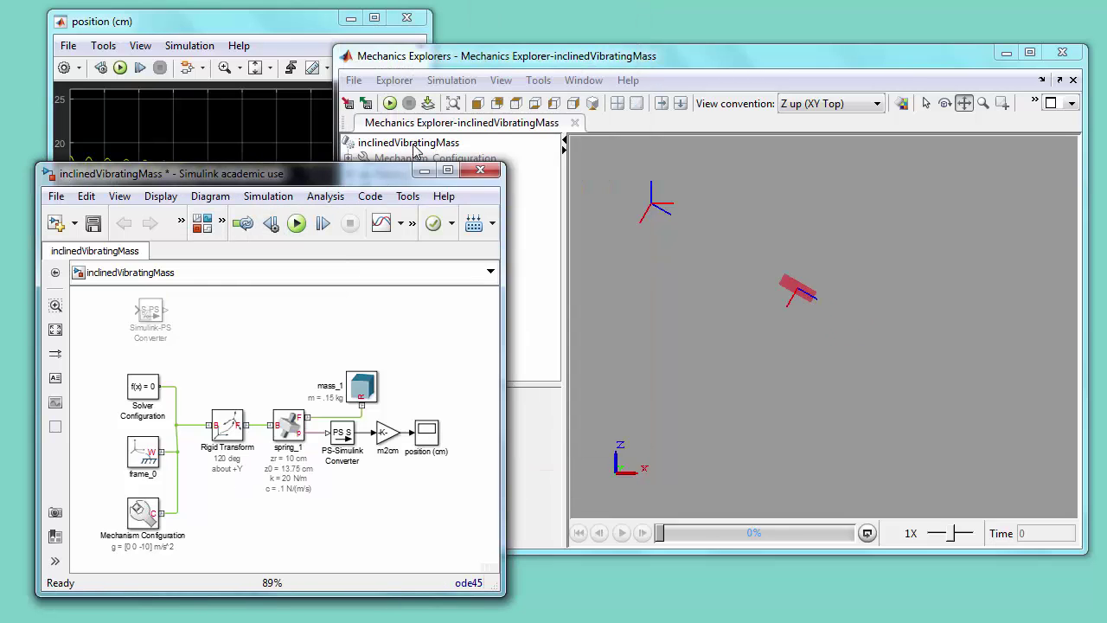
pyautogui.click(481, 60)
pyautogui.click(390, 103)
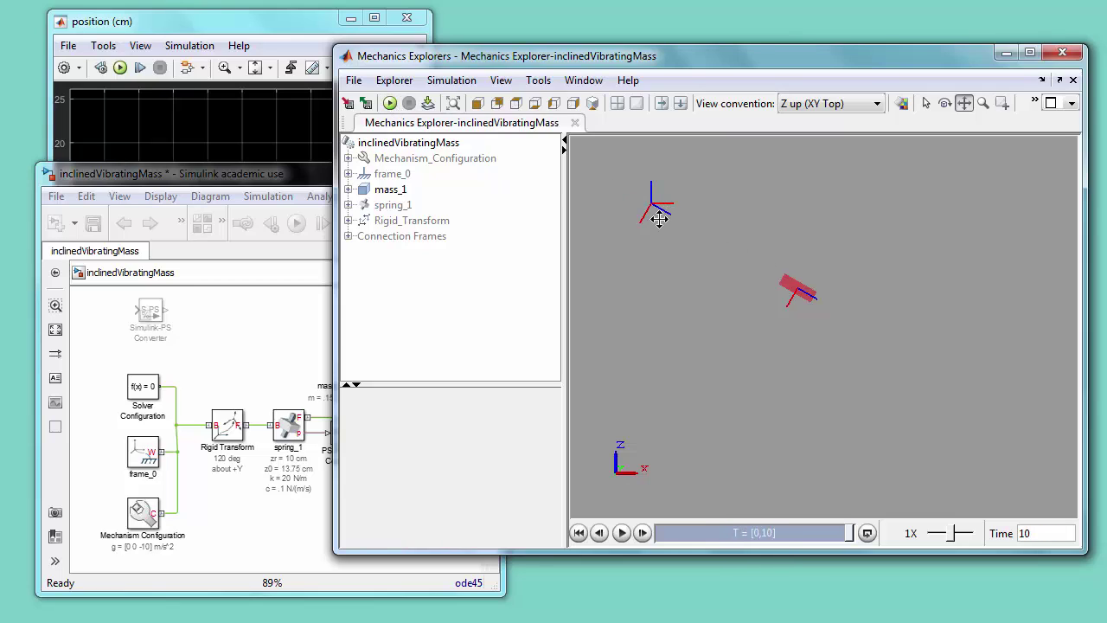
pyautogui.click(241, 354)
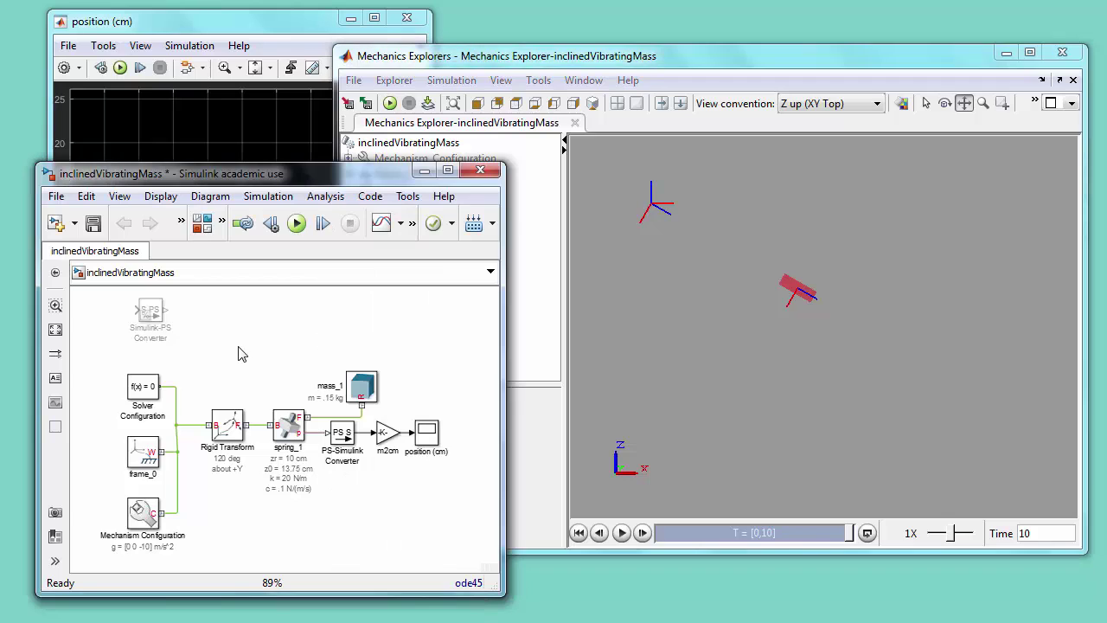
# - Change spring_1's Specify Position value from 13.75 cm to 15.75 cm
pyautogui.doubleClick(286, 427)
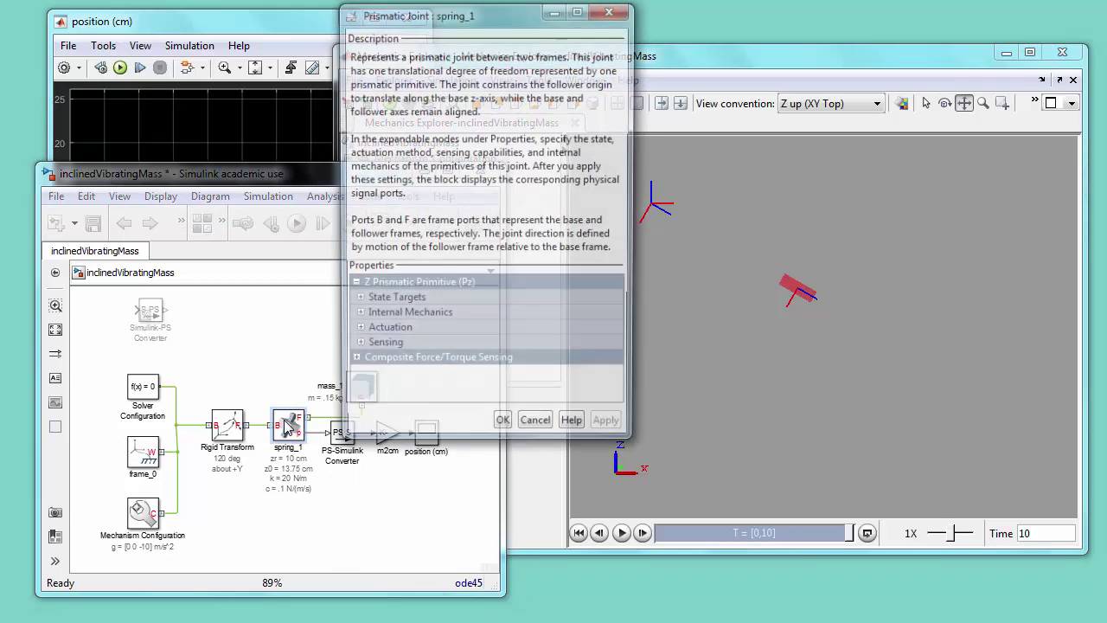
pyautogui.click(357, 301)
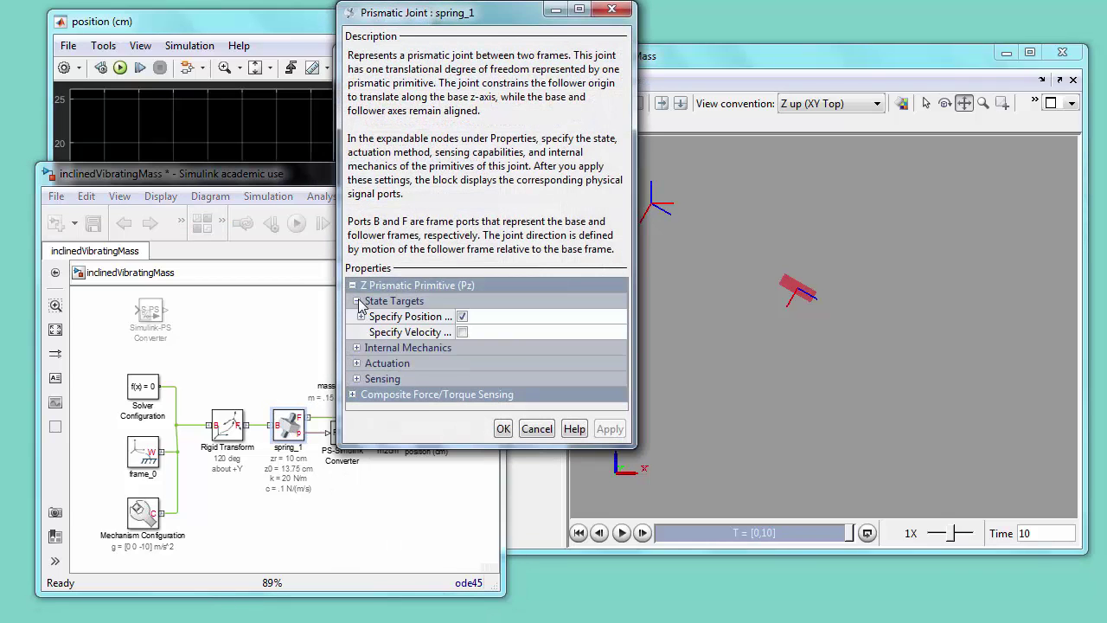
pyautogui.click(361, 317)
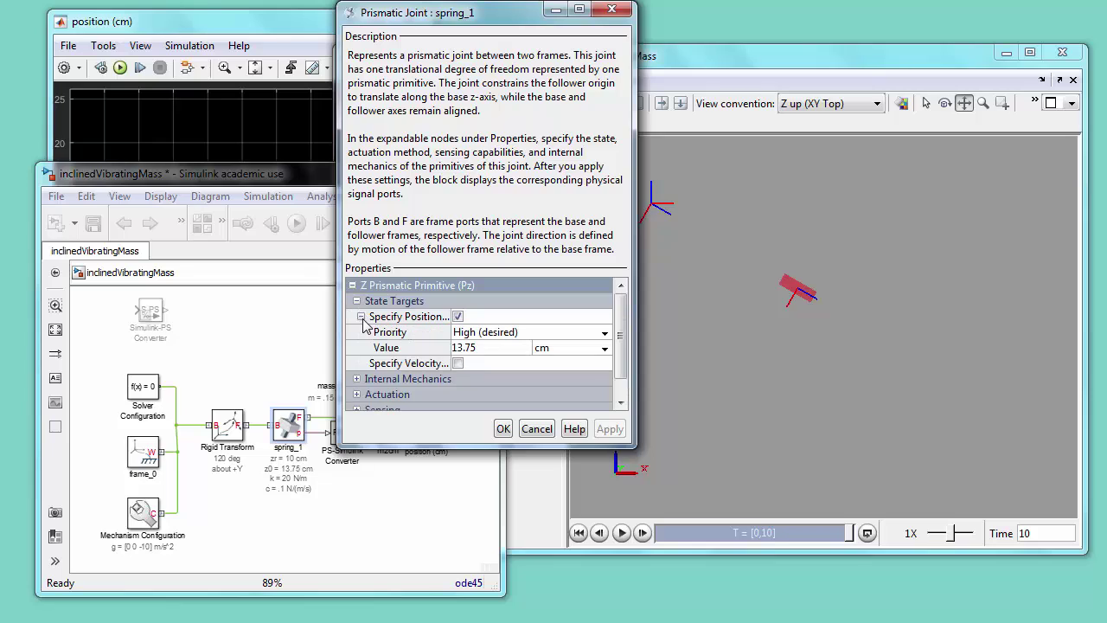
pyautogui.click(485, 348)
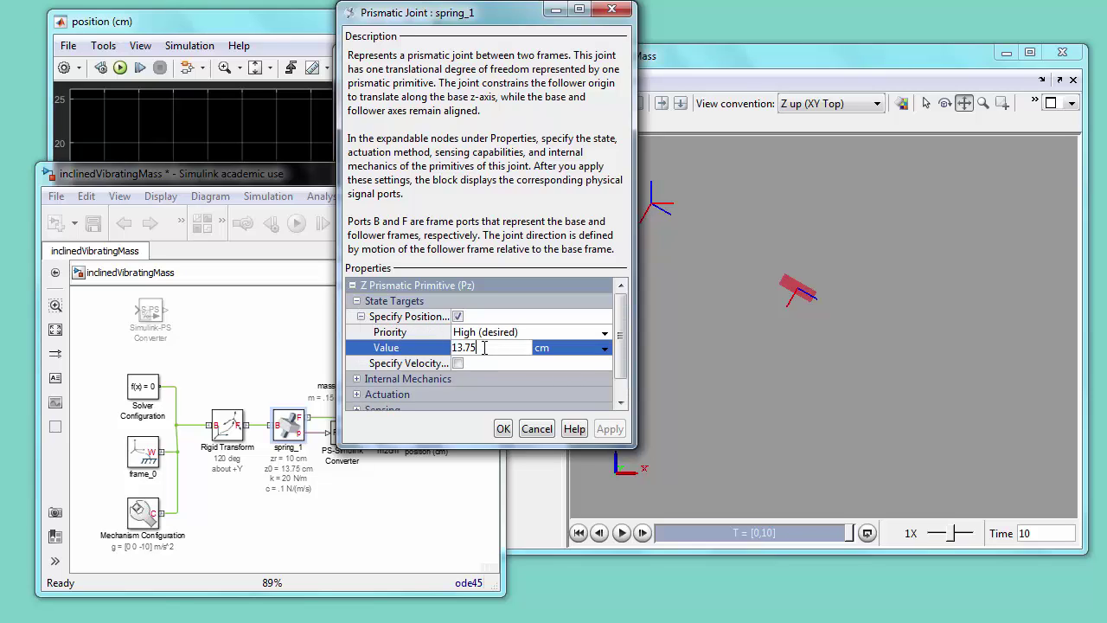
pyautogui.press('Left')
pyautogui.press('Left')
pyautogui.press('Left')
pyautogui.press('BackSpace')
pyautogui.write('5')
pyautogui.click(504, 430)
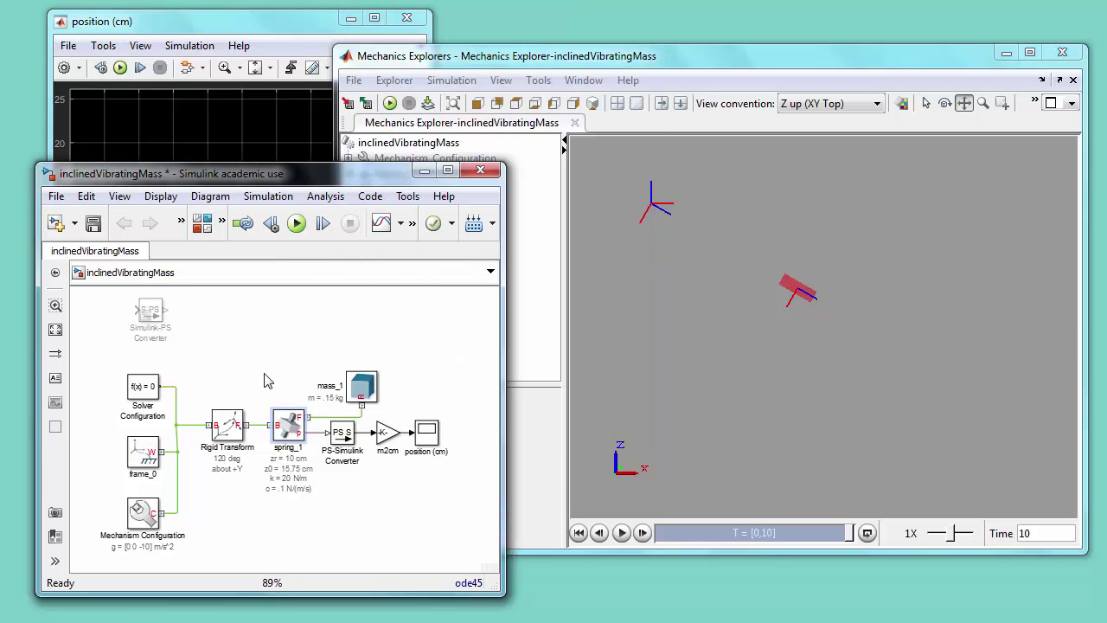
# - Save the model, update the diagram and run the simulation
pyautogui.click(93, 223)
pyautogui.click(256, 303)
pyautogui.click(269, 197)
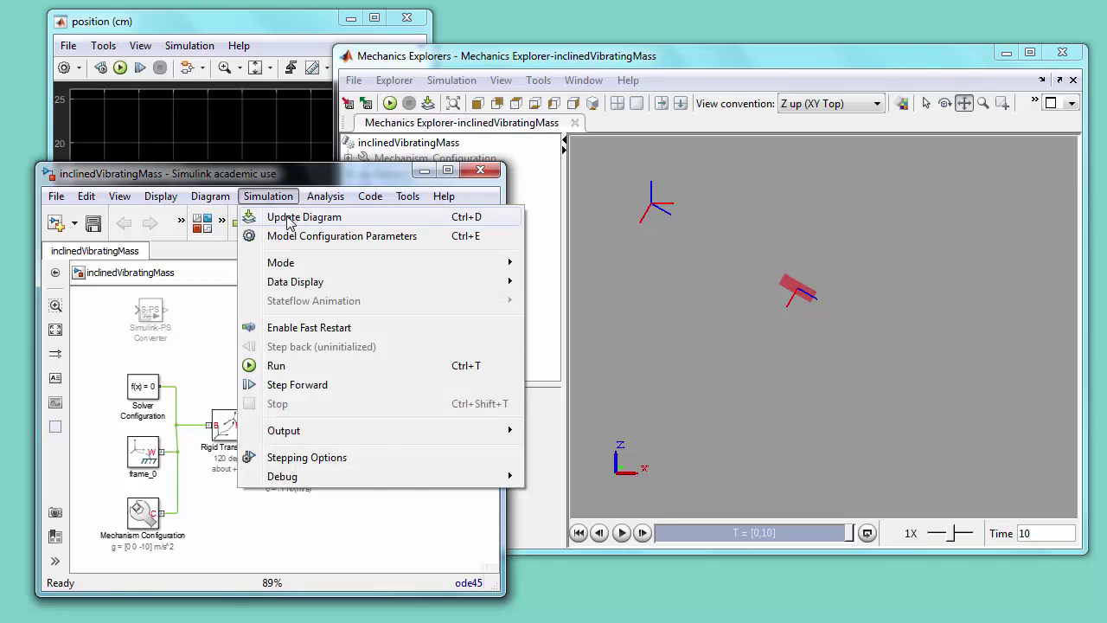
pyautogui.click(289, 221)
pyautogui.click(296, 223)
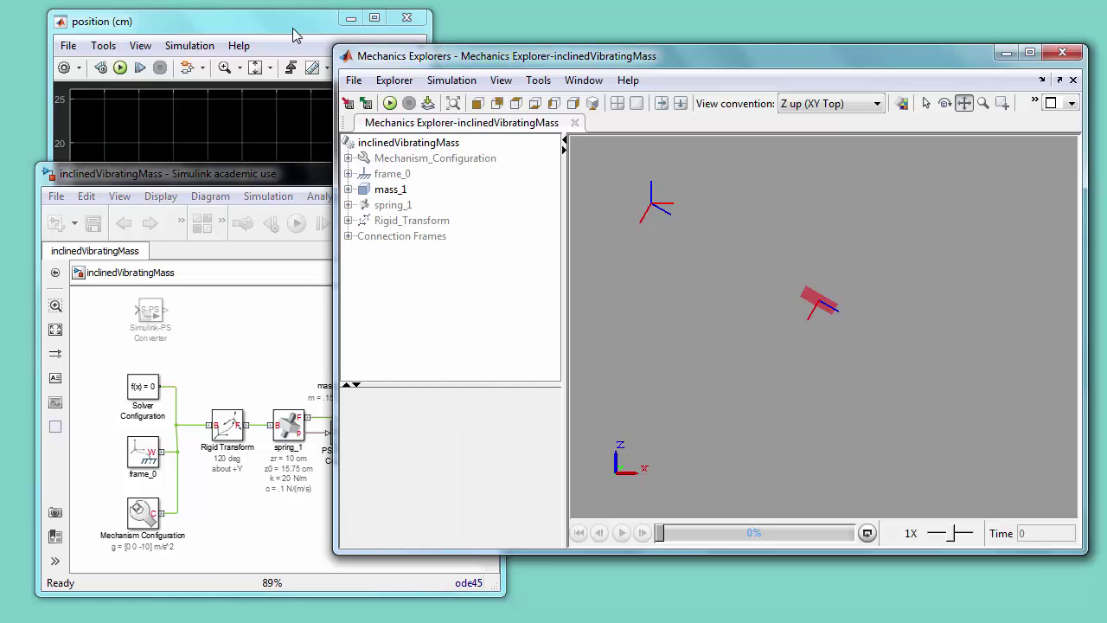
# - Rerun the inclinedVibratingMass simulation with z0 = 15.75 cm and view the damped position (cm) trace
pyautogui.click(295, 33)
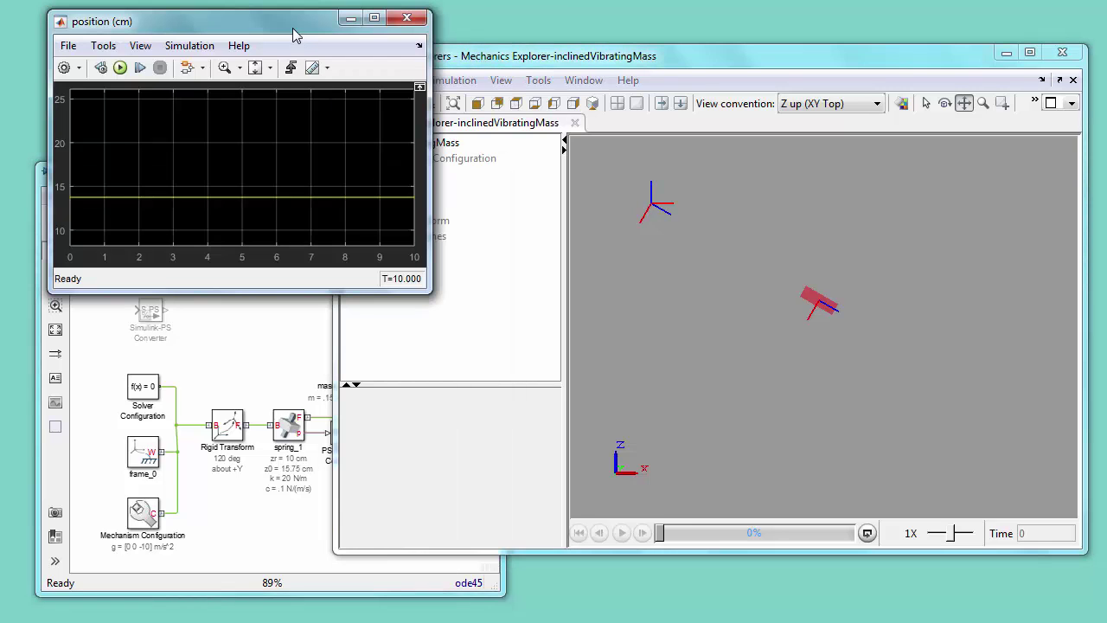
pyautogui.click(515, 69)
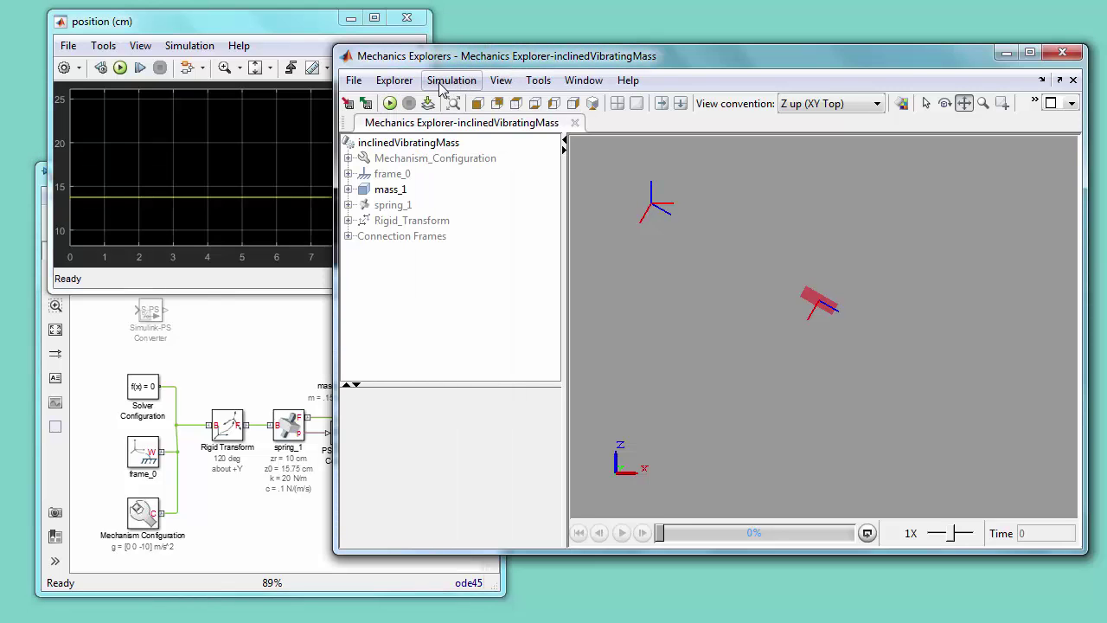
pyautogui.click(390, 103)
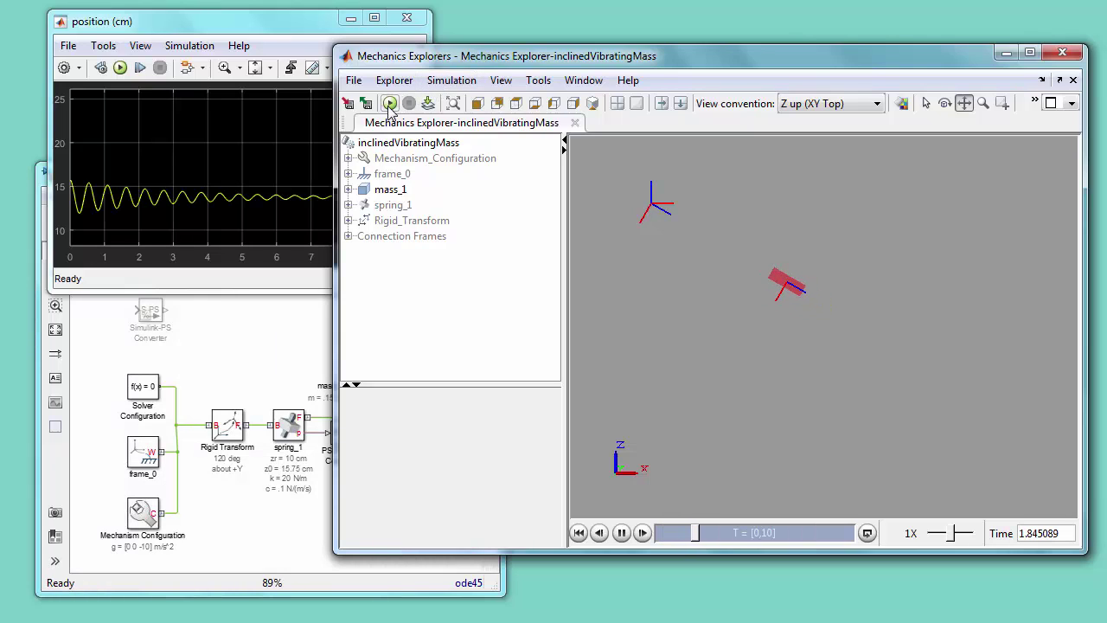